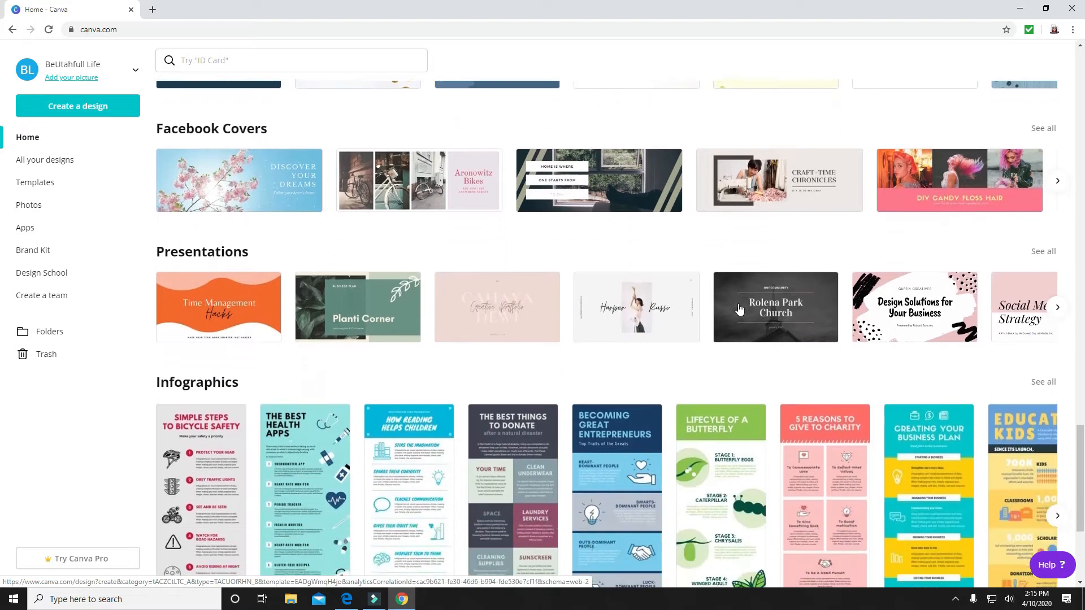
Browse the ready-made template categories on the home page, from presentations and infographics to posters and cards
{"action": "scroll", "coordinate": [739, 309], "scroll_direction": "down", "scroll_amount": 2}
{"action": "scroll", "coordinate": [739, 309], "scroll_direction": "down", "scroll_amount": 3}
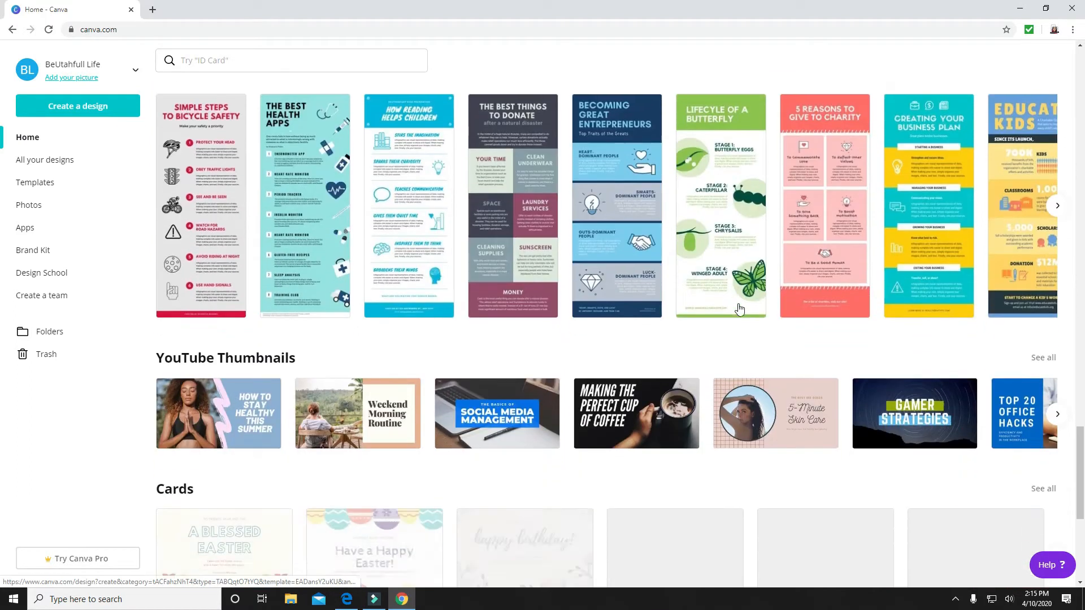
{"action": "scroll", "coordinate": [739, 309], "scroll_direction": "down", "scroll_amount": 2}
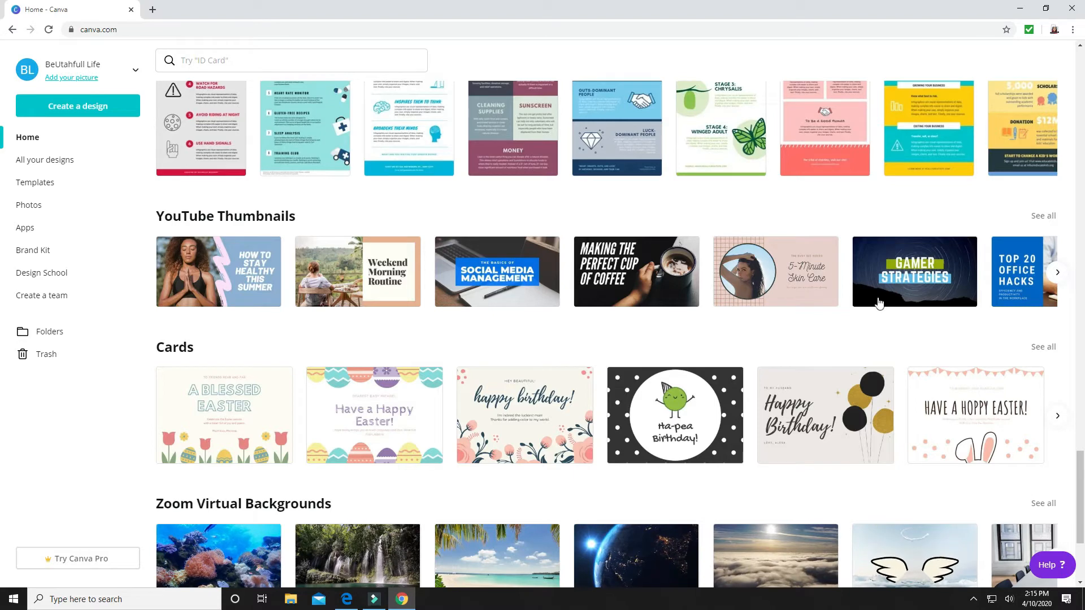
{"action": "scroll", "coordinate": [415, 284], "scroll_direction": "up", "scroll_amount": 15}
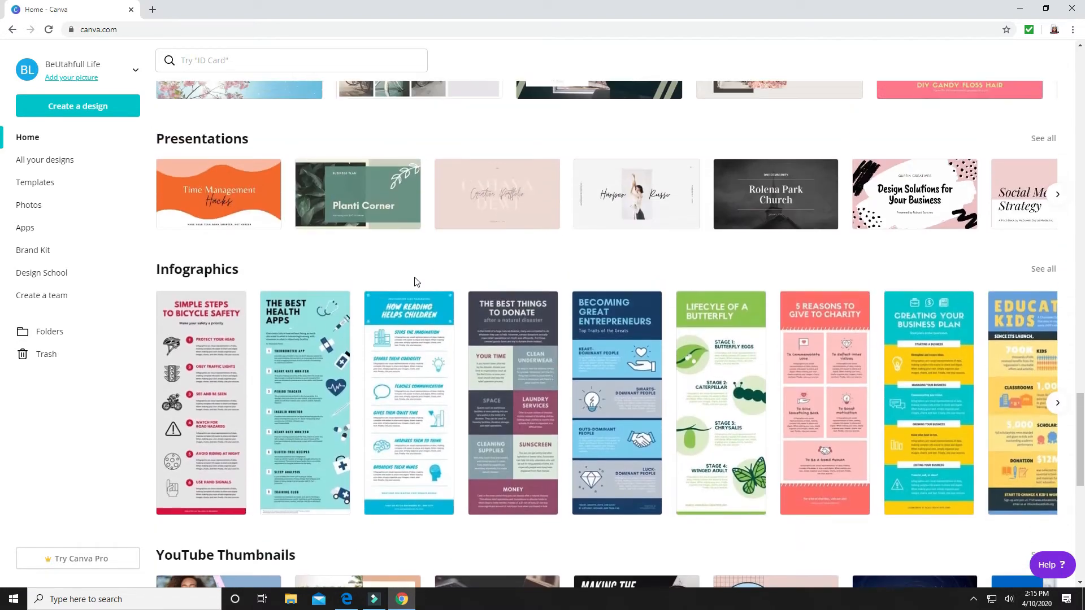
{"action": "scroll", "coordinate": [415, 281], "scroll_direction": "up", "scroll_amount": 15}
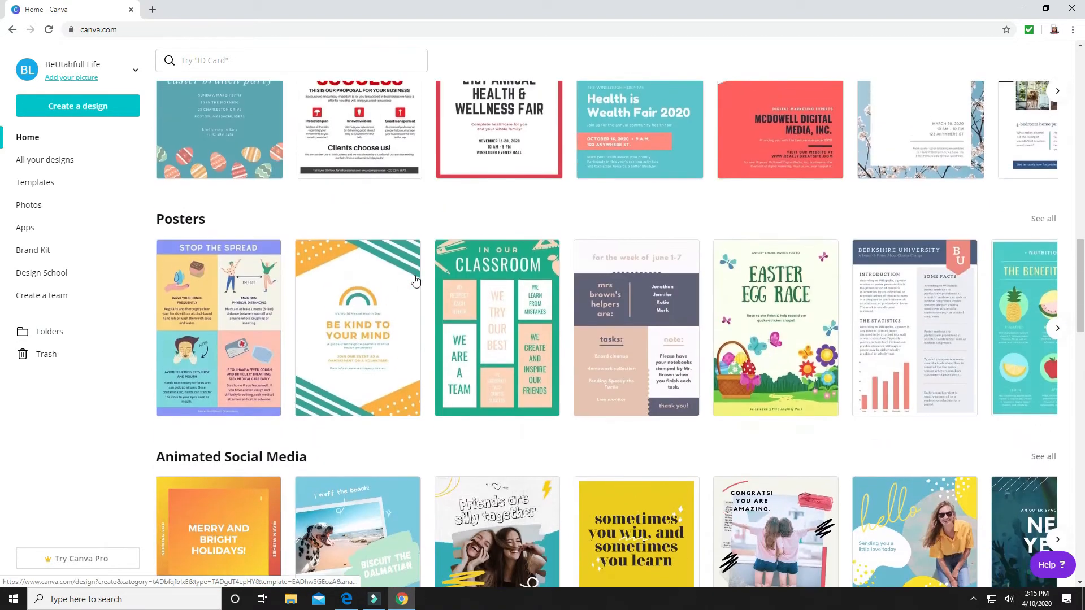
{"action": "scroll", "coordinate": [415, 281], "scroll_direction": "up", "scroll_amount": 9}
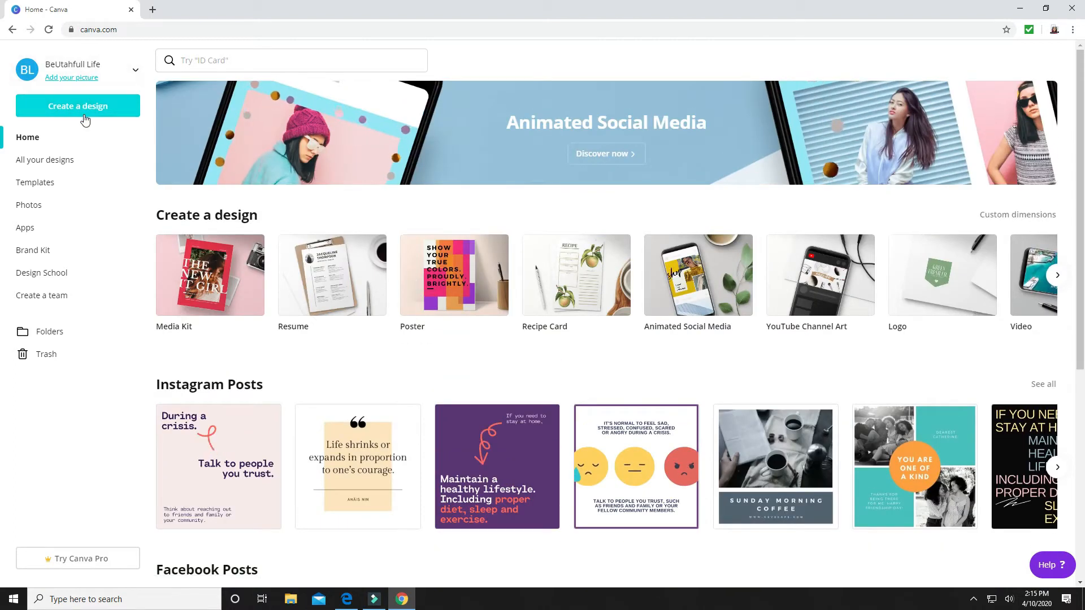
Create a blank design with custom dimensions of 1280 × 720 px
{"action": "left_click", "coordinate": [79, 108]}
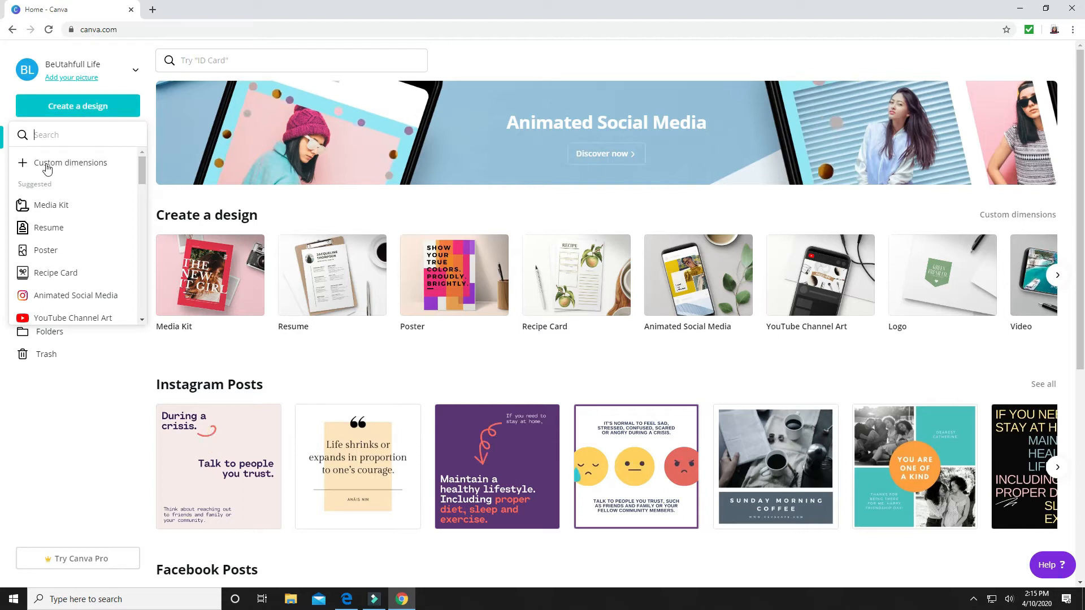
{"action": "left_click", "coordinate": [89, 168]}
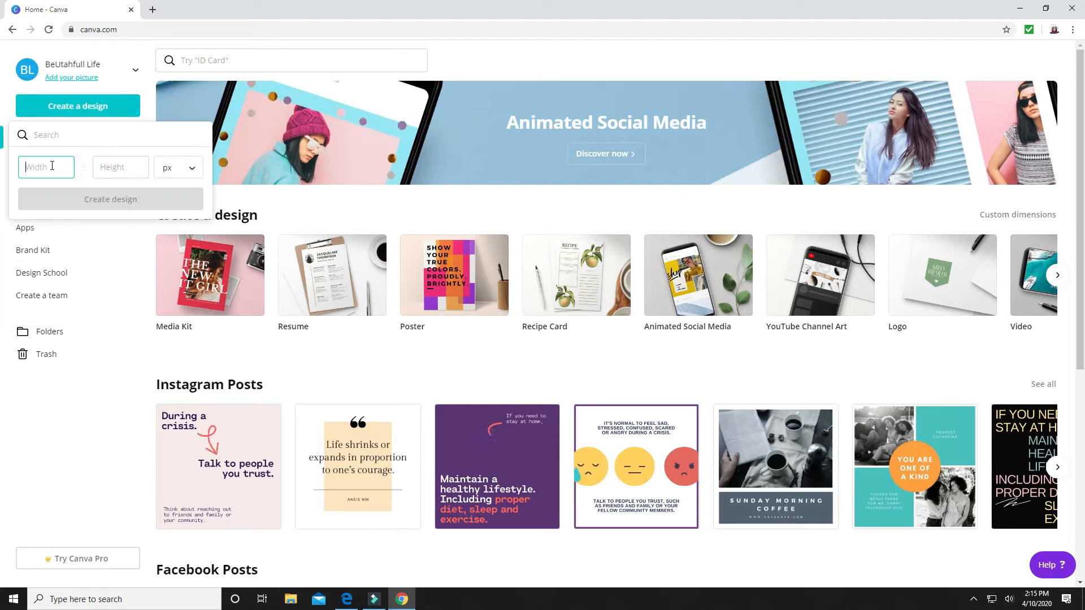
{"action": "type", "text": "720"}
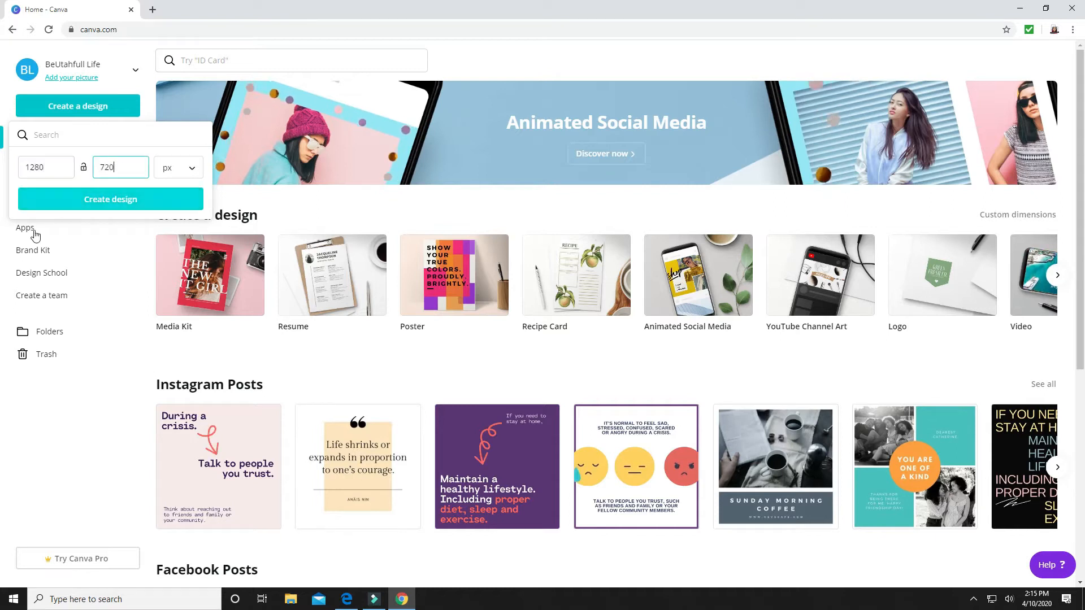
{"action": "left_click", "coordinate": [160, 205]}
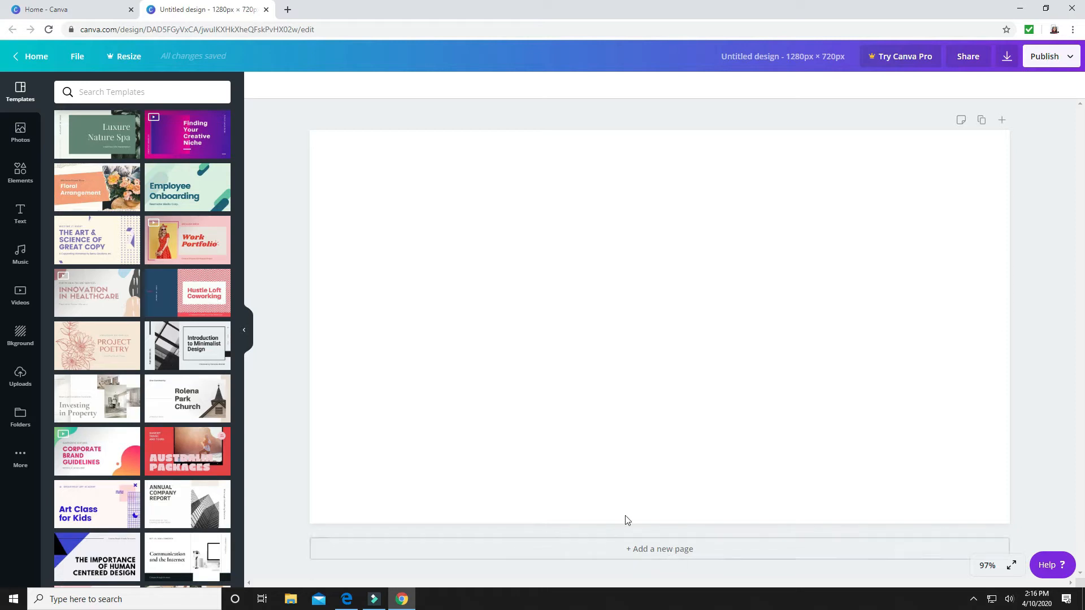
Look through the available templates and the stock photo library for the blank design
{"action": "scroll", "coordinate": [169, 337], "scroll_direction": "down", "scroll_amount": 10}
{"action": "scroll", "coordinate": [170, 337], "scroll_direction": "down", "scroll_amount": 20}
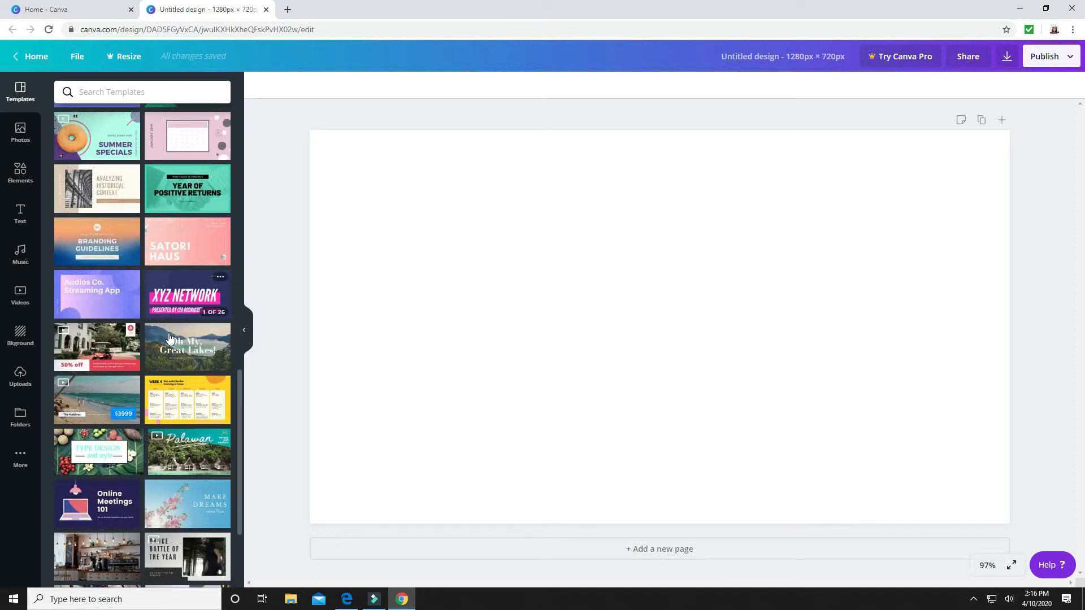
{"action": "scroll", "coordinate": [170, 339], "scroll_direction": "down", "scroll_amount": 2}
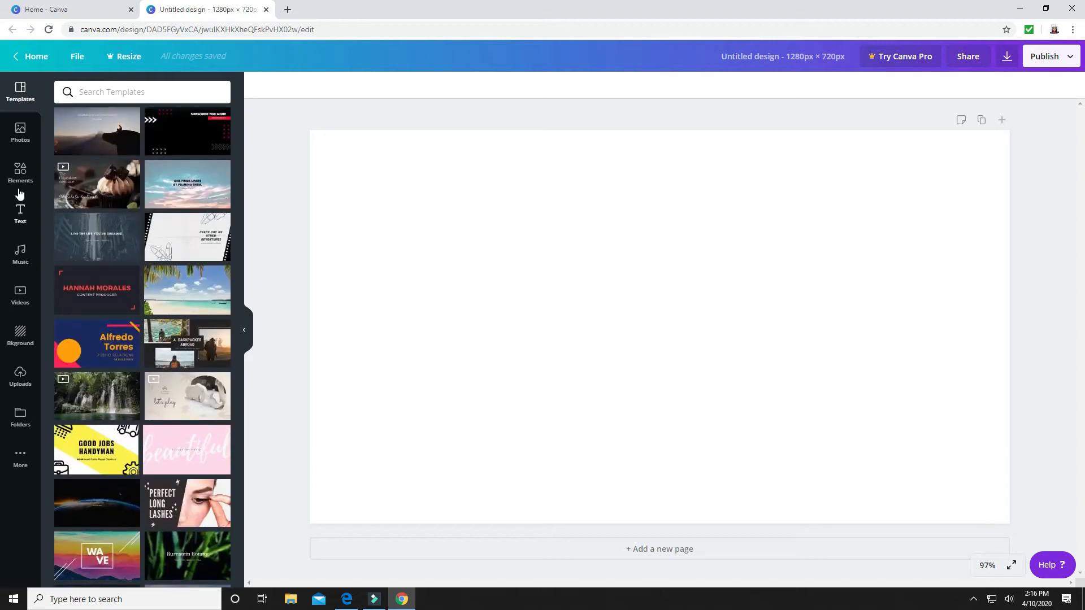
{"action": "left_click", "coordinate": [21, 131]}
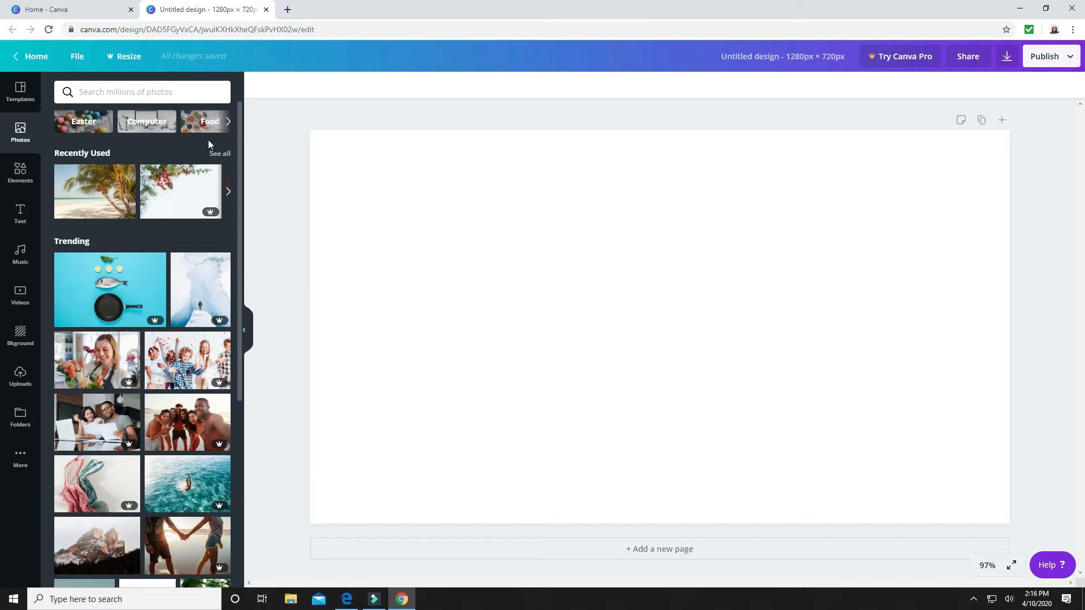
{"action": "scroll", "coordinate": [195, 201], "scroll_direction": "down", "scroll_amount": 7}
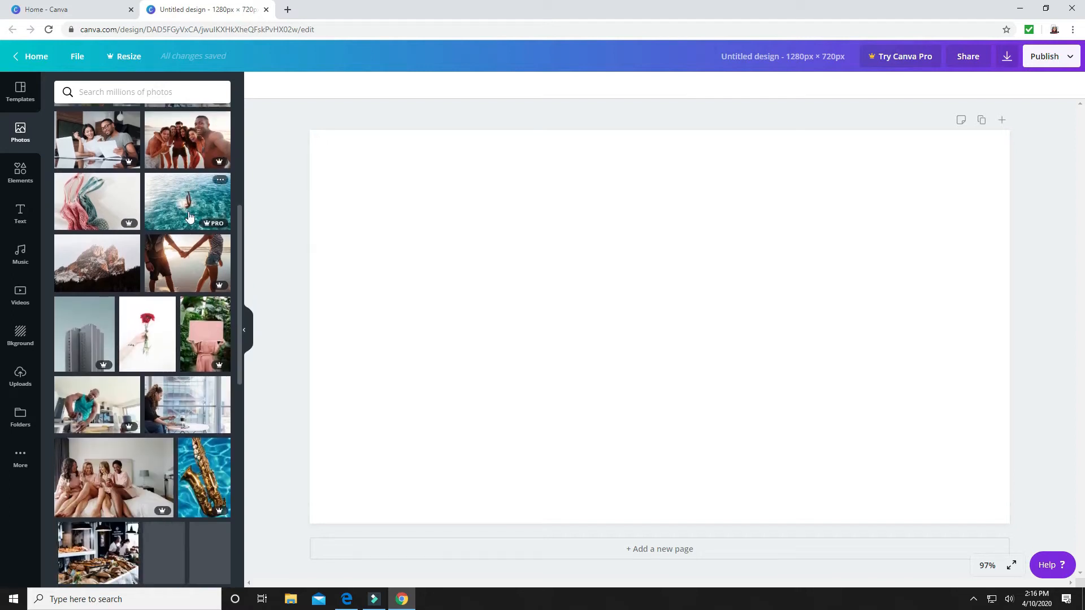
{"action": "scroll", "coordinate": [189, 219], "scroll_direction": "down", "scroll_amount": 9}
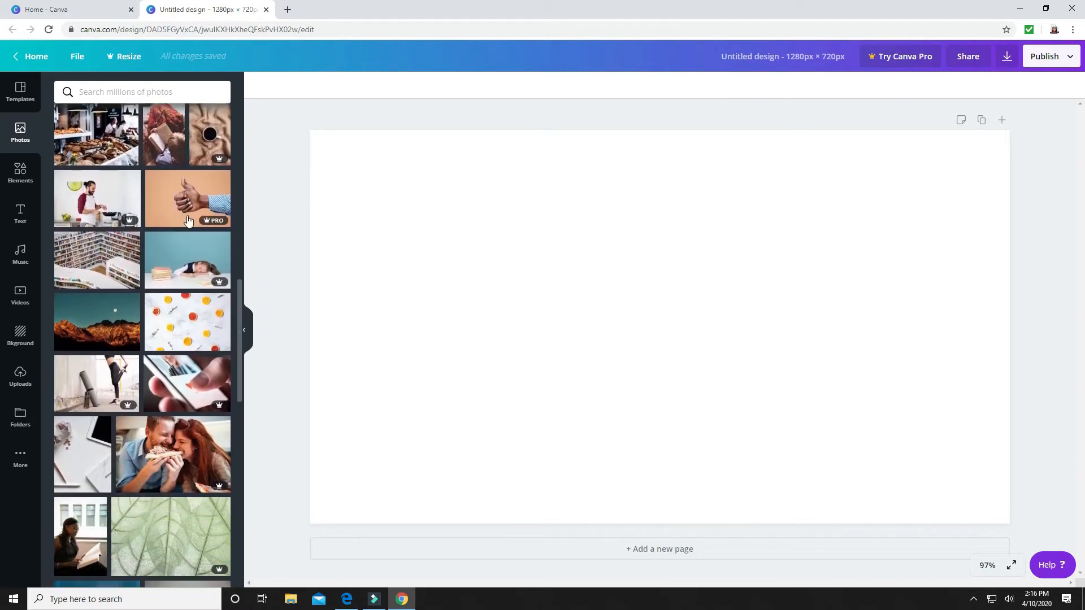
{"action": "scroll", "coordinate": [189, 219], "scroll_direction": "down", "scroll_amount": 3}
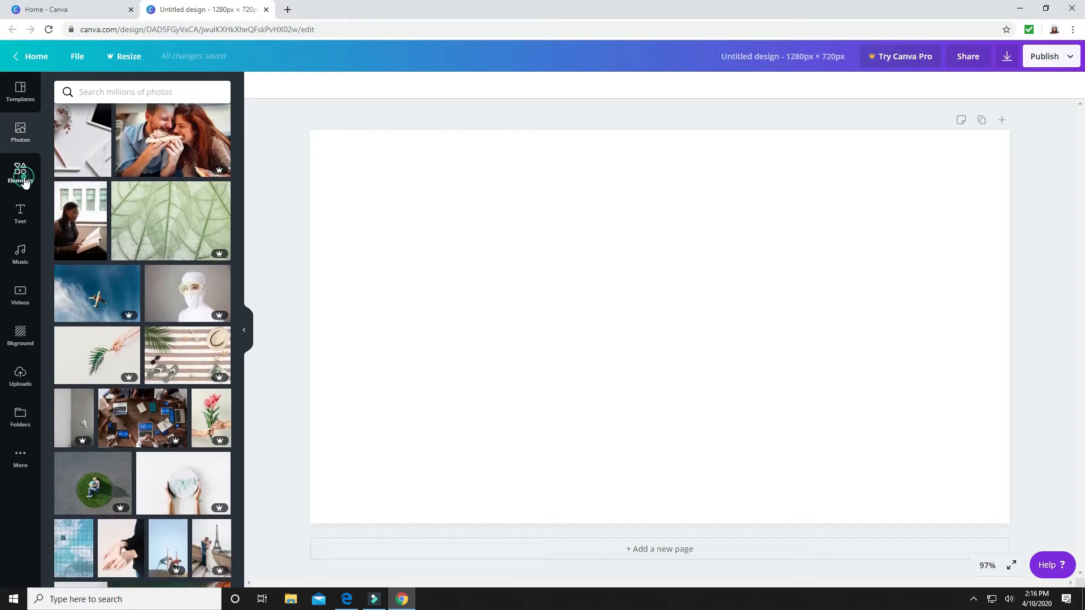
Look through the available graphic elements and the text styles with their font combinations
{"action": "left_click", "coordinate": [25, 180]}
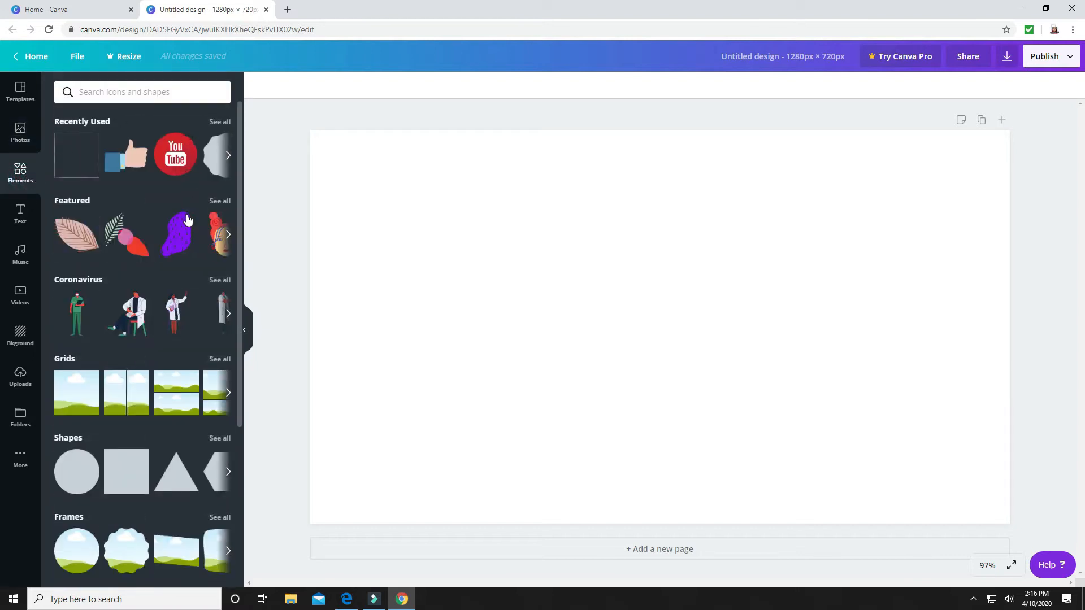
{"action": "scroll", "coordinate": [188, 219], "scroll_direction": "down", "scroll_amount": 6}
{"action": "scroll", "coordinate": [185, 217], "scroll_direction": "down", "scroll_amount": 12}
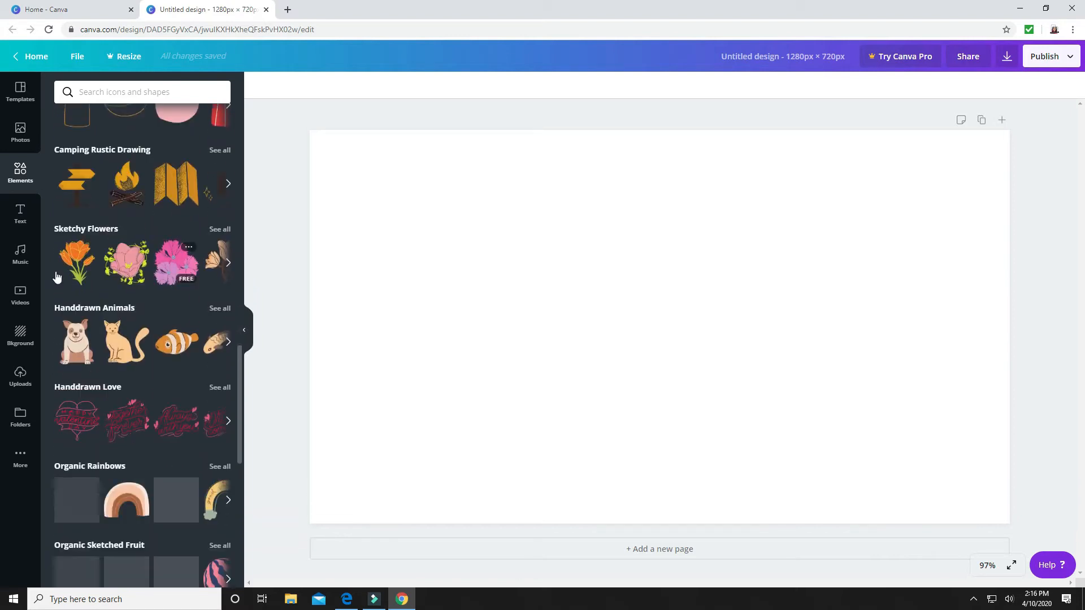
{"action": "left_click", "coordinate": [20, 214]}
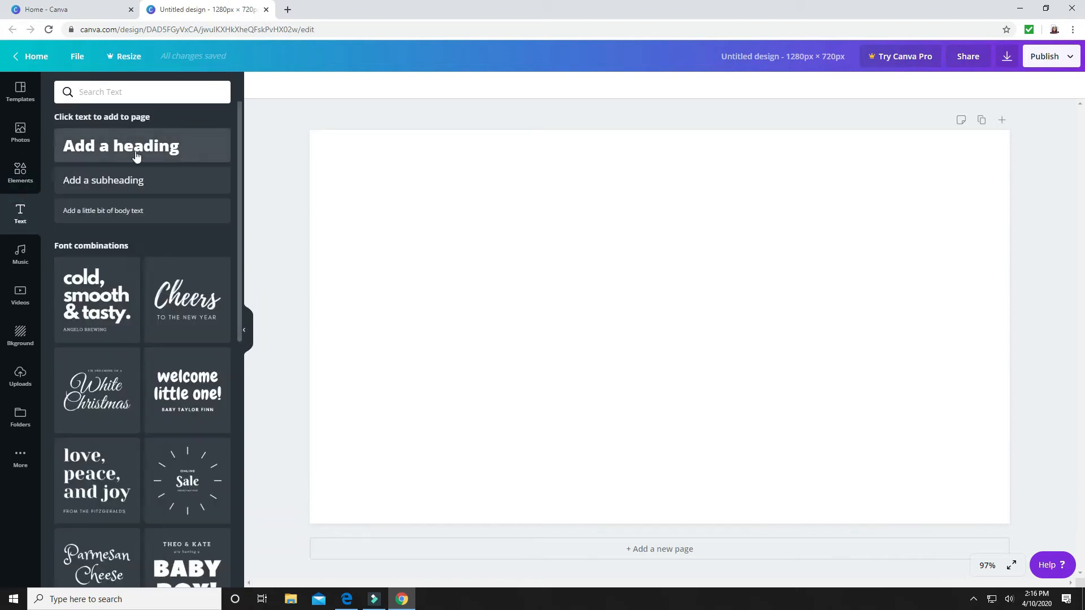
{"action": "scroll", "coordinate": [148, 248], "scroll_direction": "down", "scroll_amount": 7}
{"action": "scroll", "coordinate": [151, 303], "scroll_direction": "down", "scroll_amount": 12}
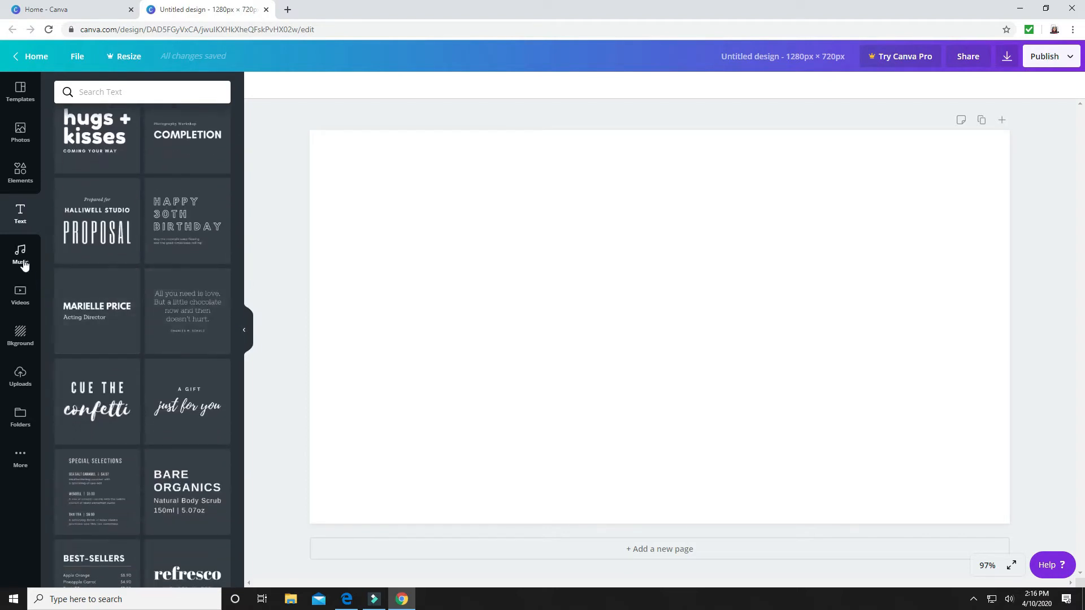
Look through the available music tracks and stock video clips by category
{"action": "left_click", "coordinate": [23, 264]}
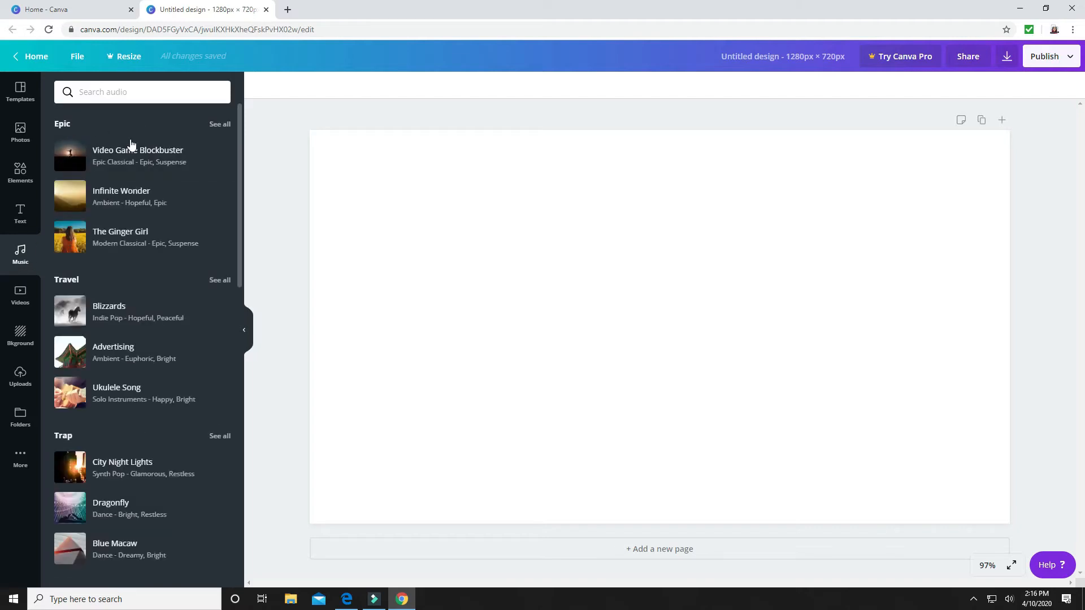
{"action": "scroll", "coordinate": [144, 236], "scroll_direction": "down", "scroll_amount": 2}
{"action": "scroll", "coordinate": [144, 236], "scroll_direction": "down", "scroll_amount": 4}
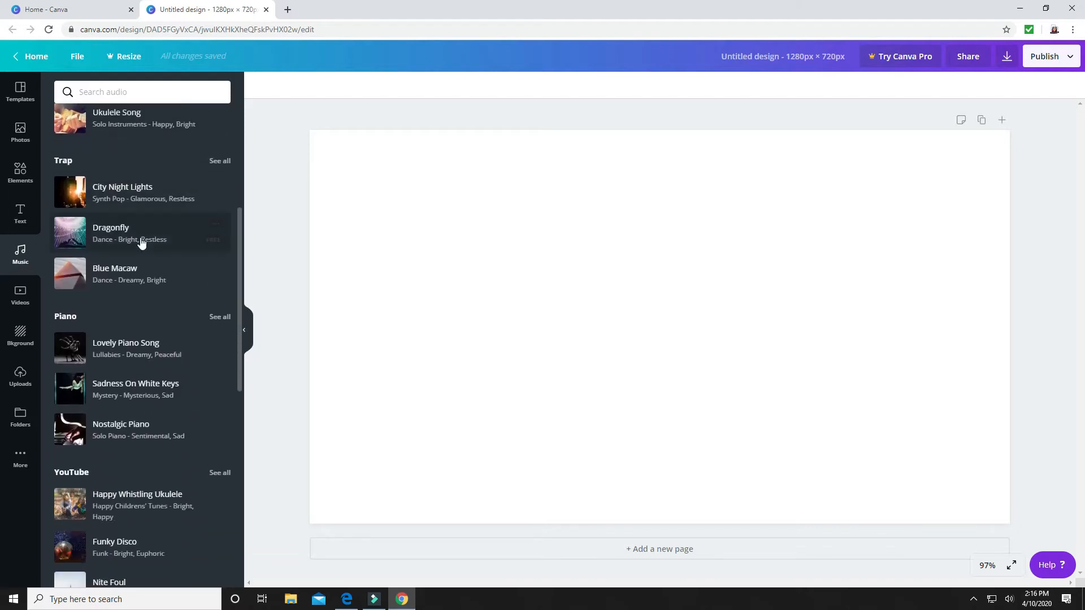
{"action": "left_click", "coordinate": [17, 296]}
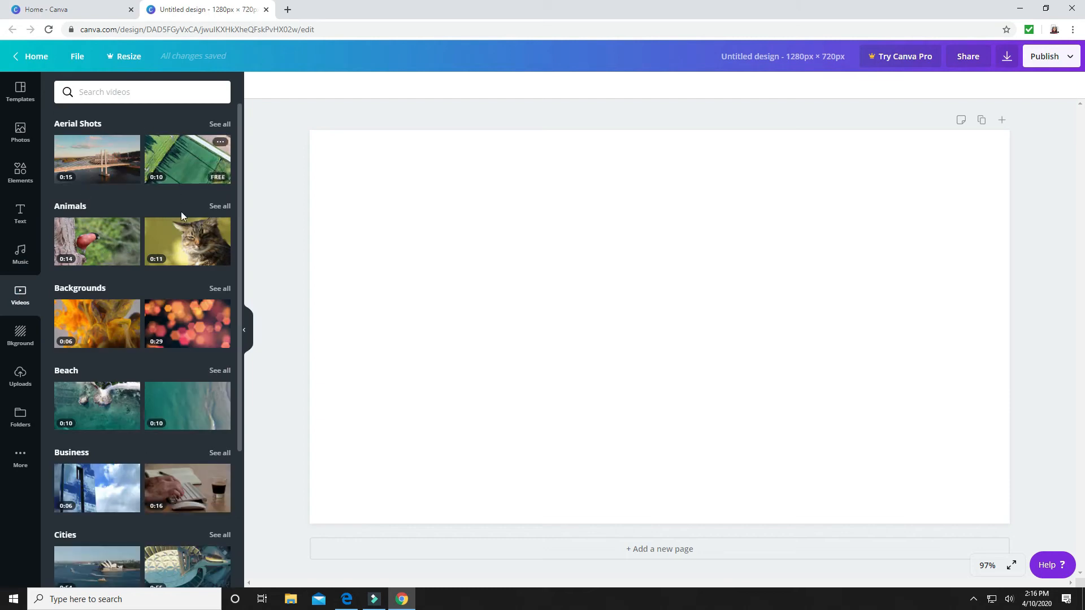
{"action": "scroll", "coordinate": [181, 269], "scroll_direction": "down", "scroll_amount": 5}
{"action": "scroll", "coordinate": [182, 270], "scroll_direction": "down", "scroll_amount": 6}
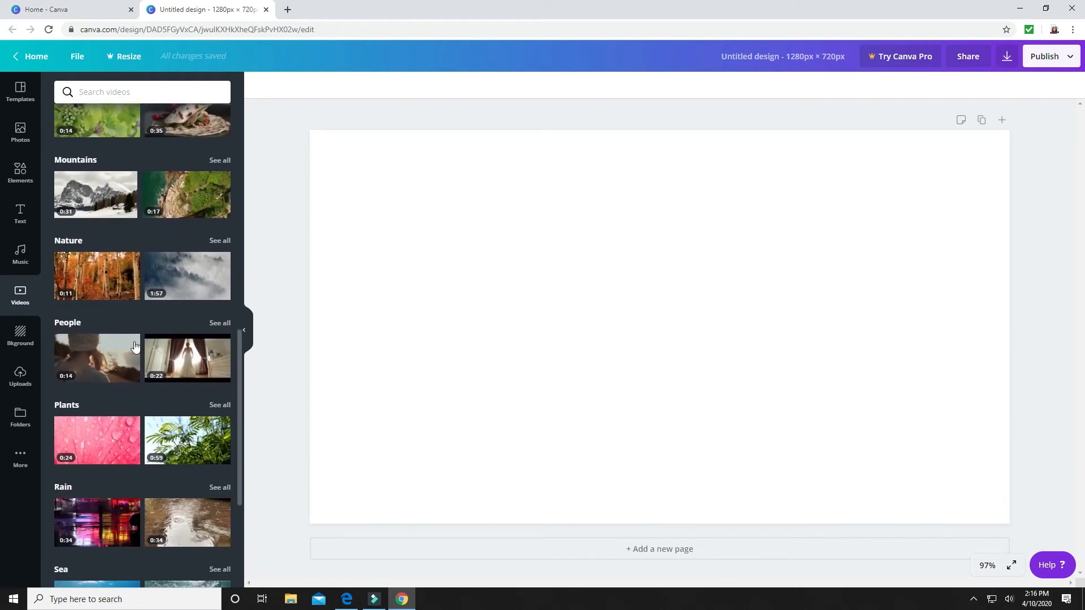
Look through the collection of available page backgrounds
{"action": "left_click", "coordinate": [20, 338]}
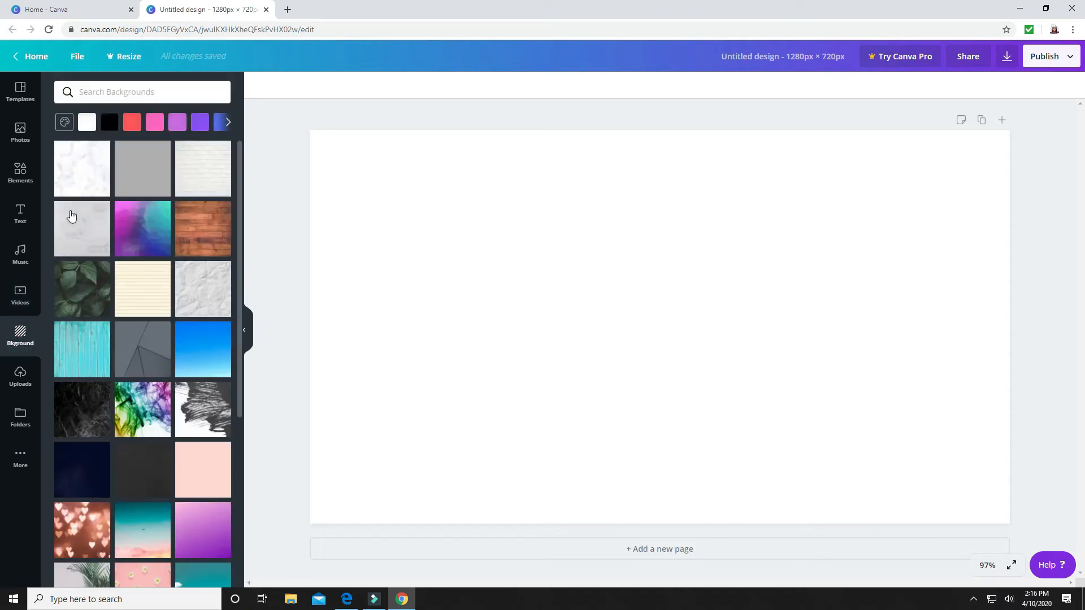
{"action": "scroll", "coordinate": [185, 293], "scroll_direction": "down", "scroll_amount": 12}
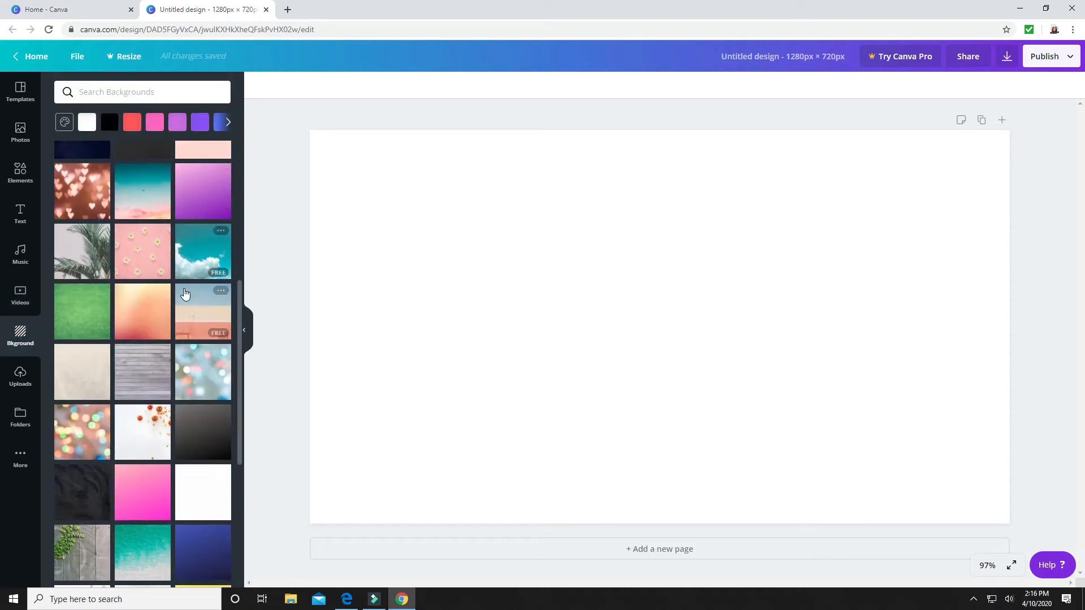
{"action": "scroll", "coordinate": [185, 293], "scroll_direction": "down", "scroll_amount": 10}
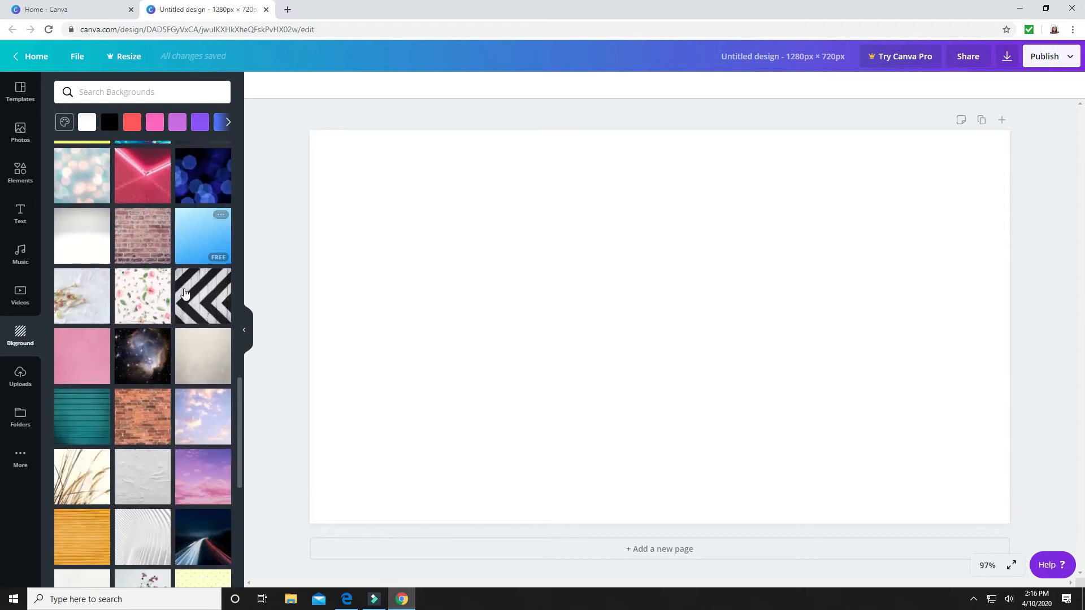
{"action": "scroll", "coordinate": [184, 293], "scroll_direction": "down", "scroll_amount": 10}
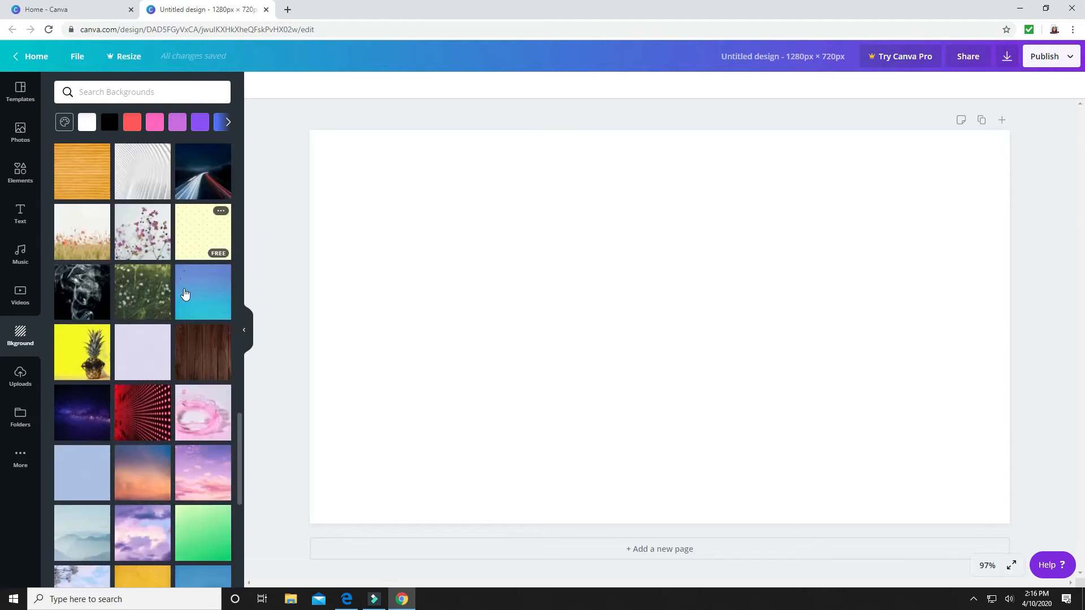
{"action": "scroll", "coordinate": [184, 292], "scroll_direction": "down", "scroll_amount": 6}
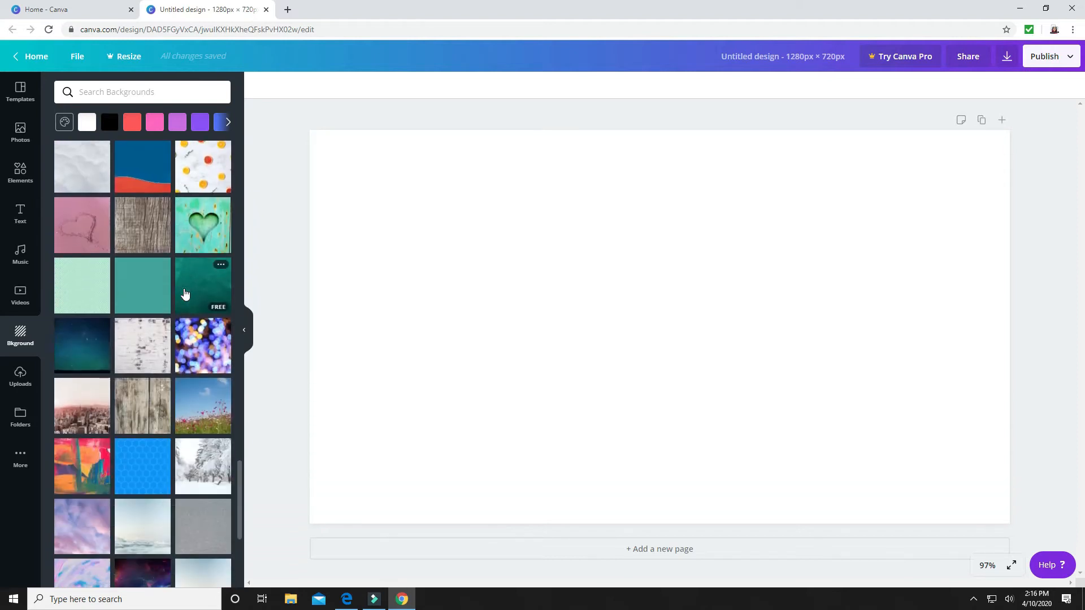
Add the uploaded photo of the woman in the red floral top beside the pink plant pot to the page
{"action": "left_click", "coordinate": [18, 377]}
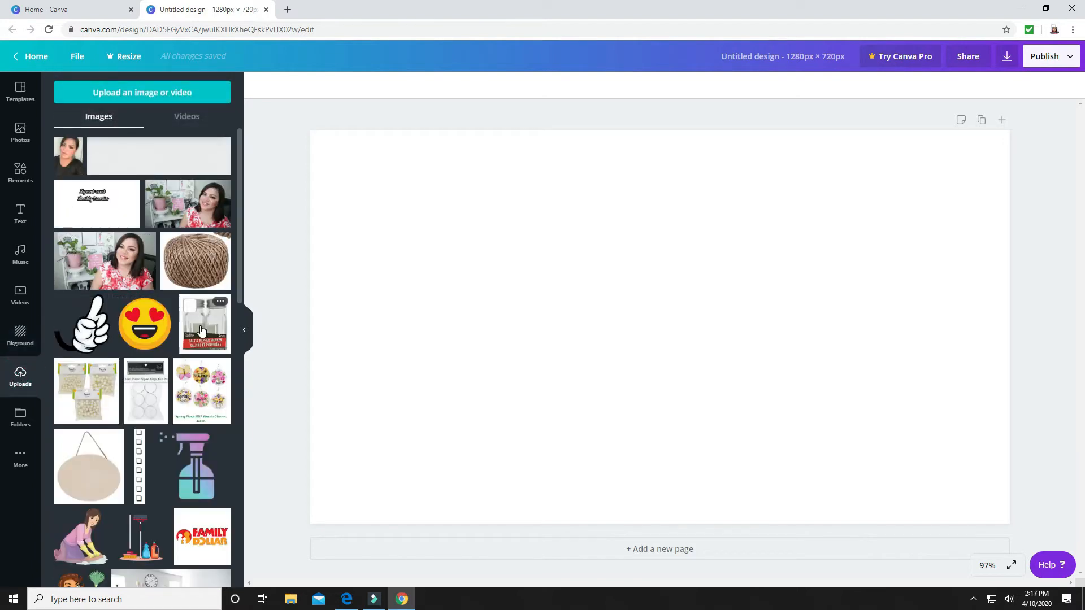
{"action": "scroll", "coordinate": [201, 330], "scroll_direction": "down", "scroll_amount": 9}
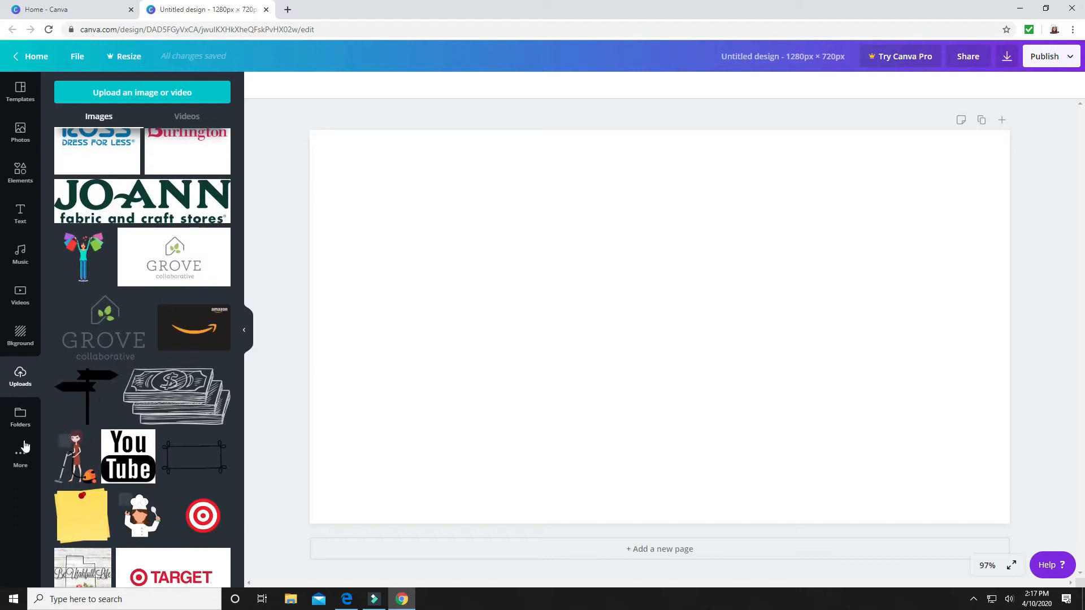
{"action": "scroll", "coordinate": [47, 137], "scroll_direction": "up", "scroll_amount": 10}
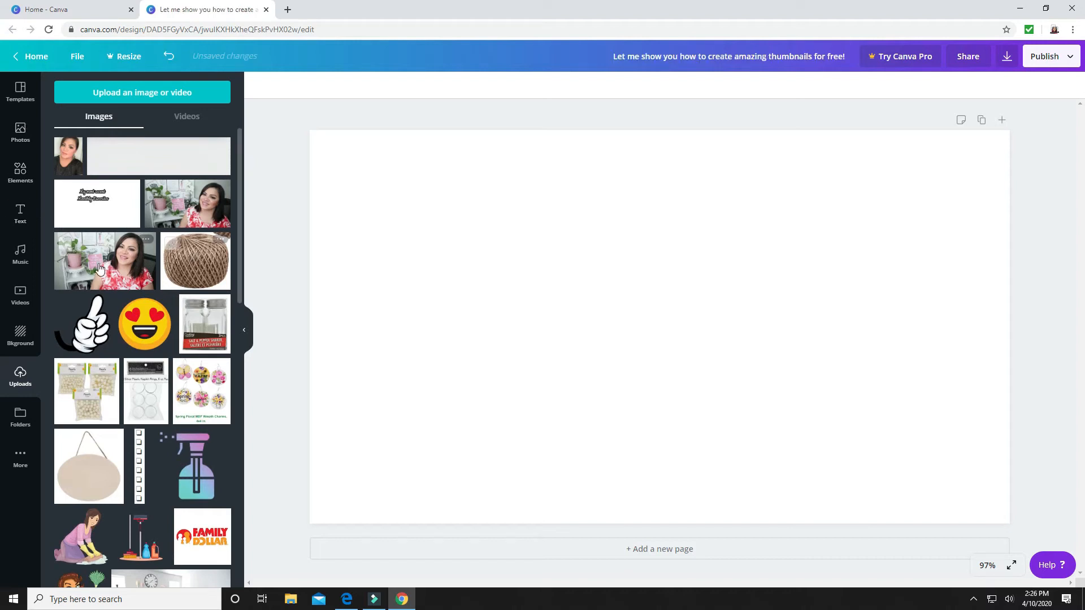
{"action": "left_click", "coordinate": [105, 261]}
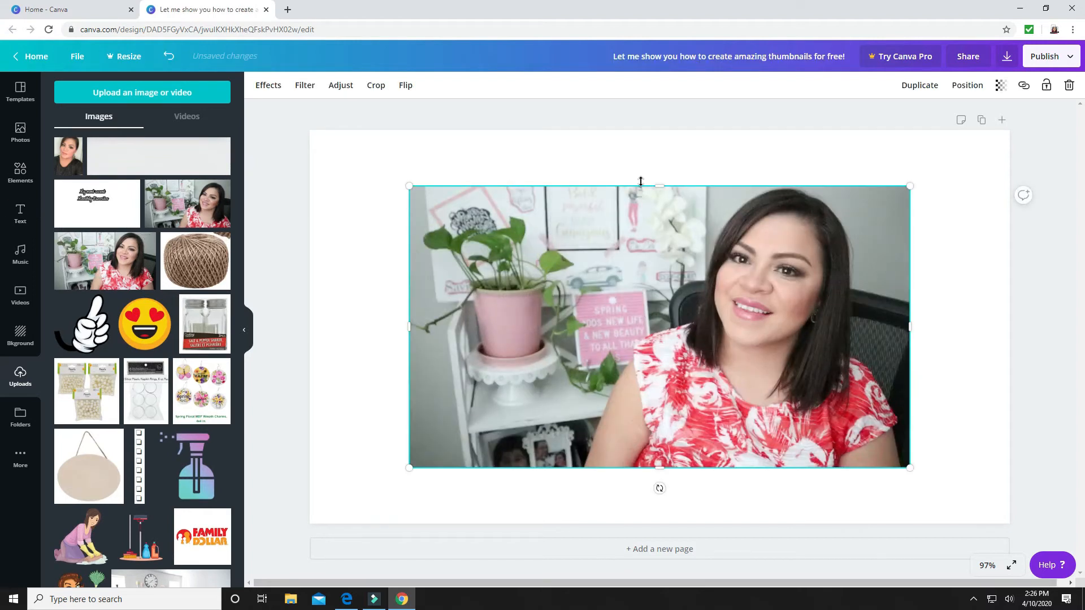
Extend the photo's four sides to the page edges so that it fills the whole 1280 × 720 px page
{"action": "left_click_drag", "start_coordinate": [659, 185], "coordinate": [670, 130]}
{"action": "left_click_drag", "start_coordinate": [939, 300], "coordinate": [1009, 299]}
{"action": "left_click_drag", "start_coordinate": [710, 471], "coordinate": [710, 524]}
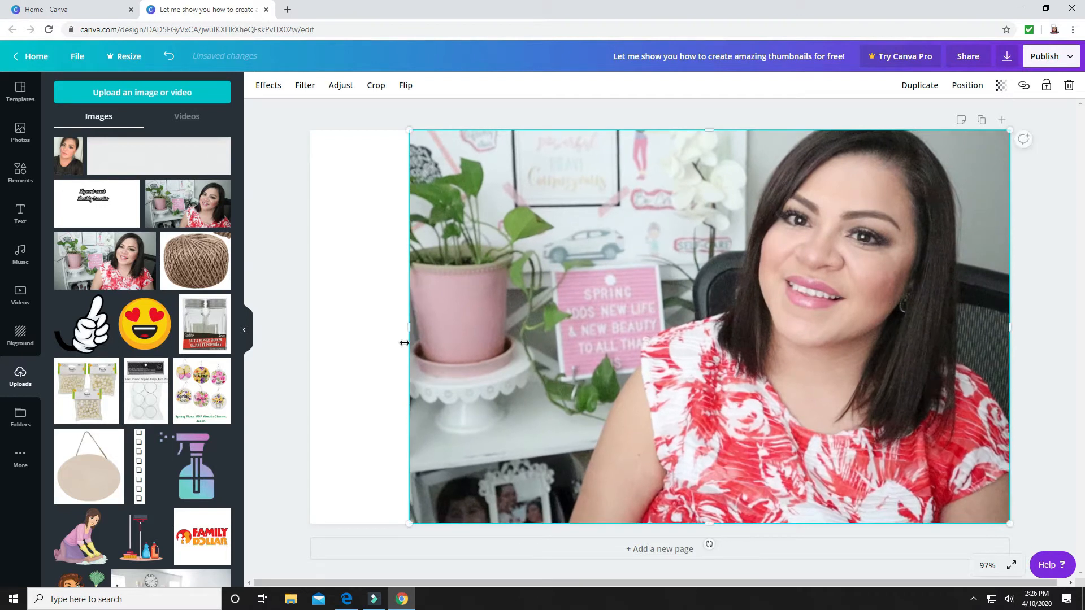
{"action": "left_click_drag", "start_coordinate": [414, 330], "coordinate": [310, 325]}
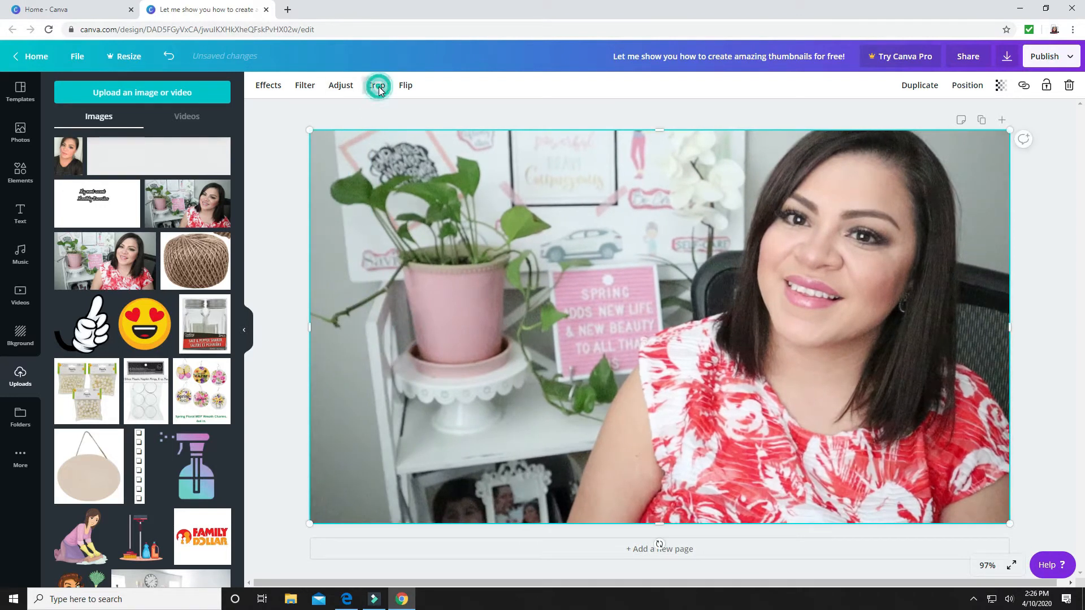
Reposition the background photo within its crop frame so that more of its upper part is included
{"action": "left_click", "coordinate": [378, 86]}
{"action": "left_click_drag", "start_coordinate": [758, 219], "coordinate": [759, 273]}
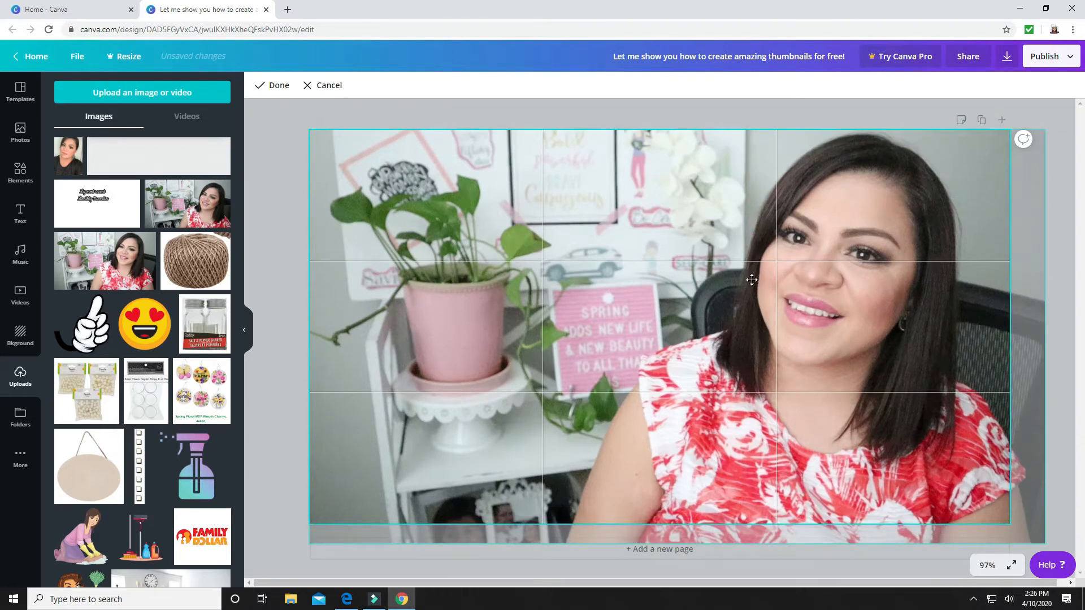
{"action": "left_click", "coordinate": [288, 295]}
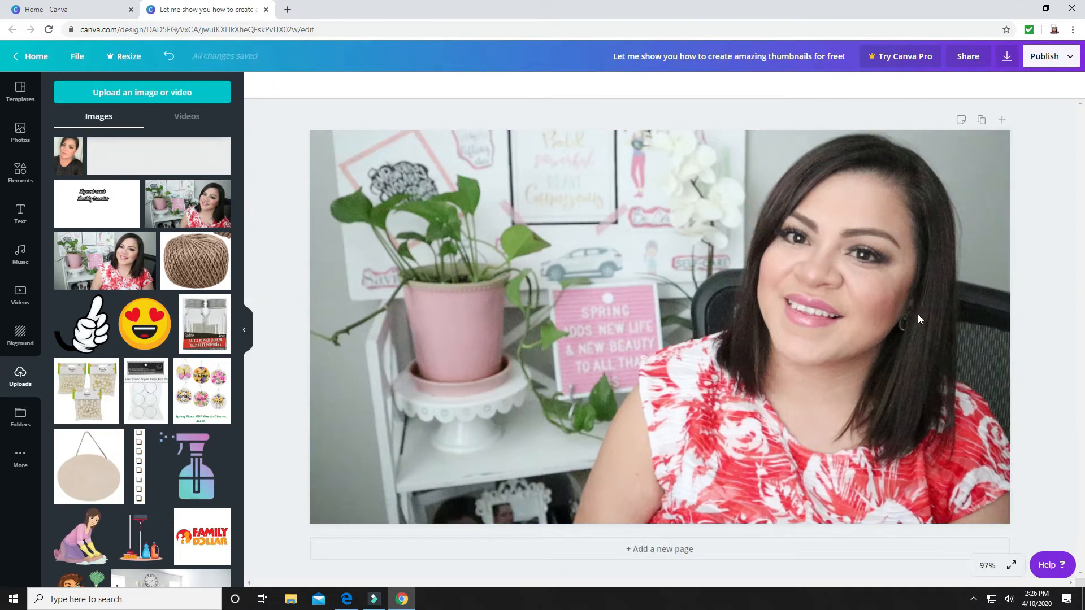
Add the solid scalloped circle from the full Shapes collection to the page
{"action": "left_click", "coordinate": [20, 172]}
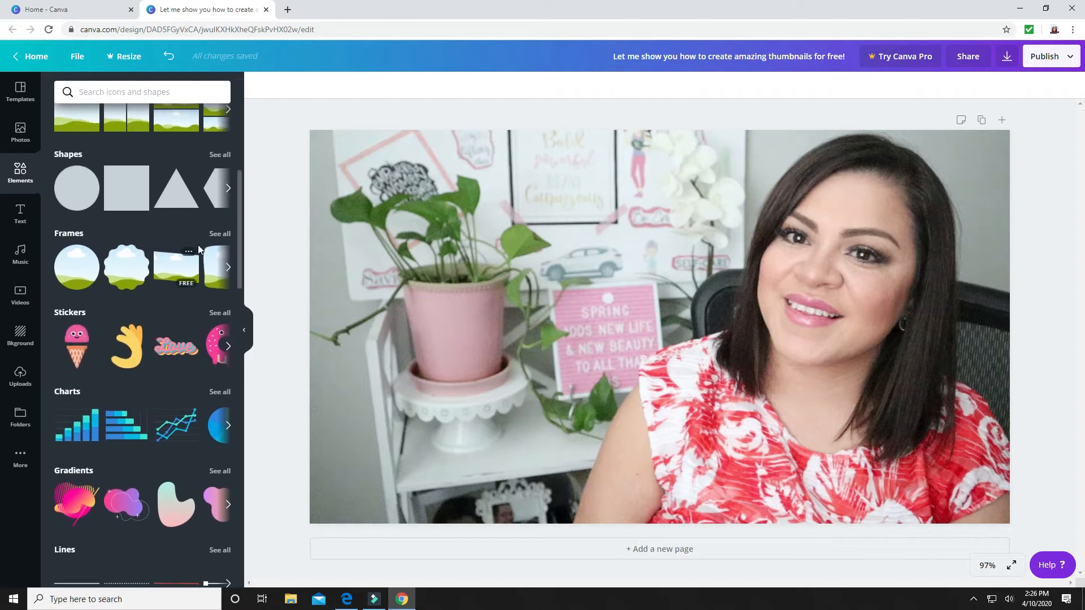
{"action": "left_click", "coordinate": [228, 189]}
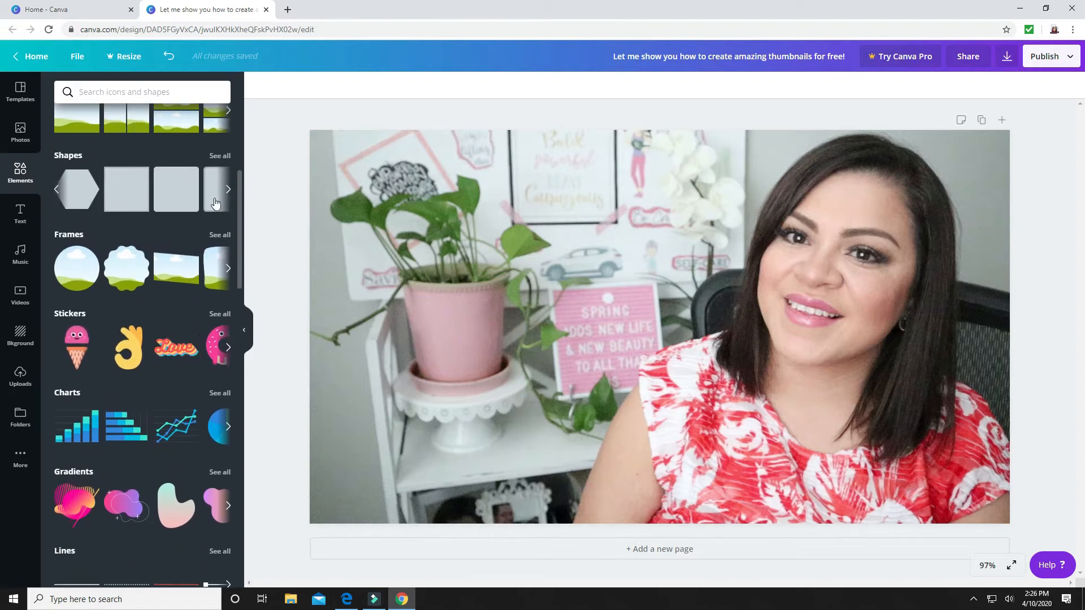
{"action": "left_click", "coordinate": [220, 155]}
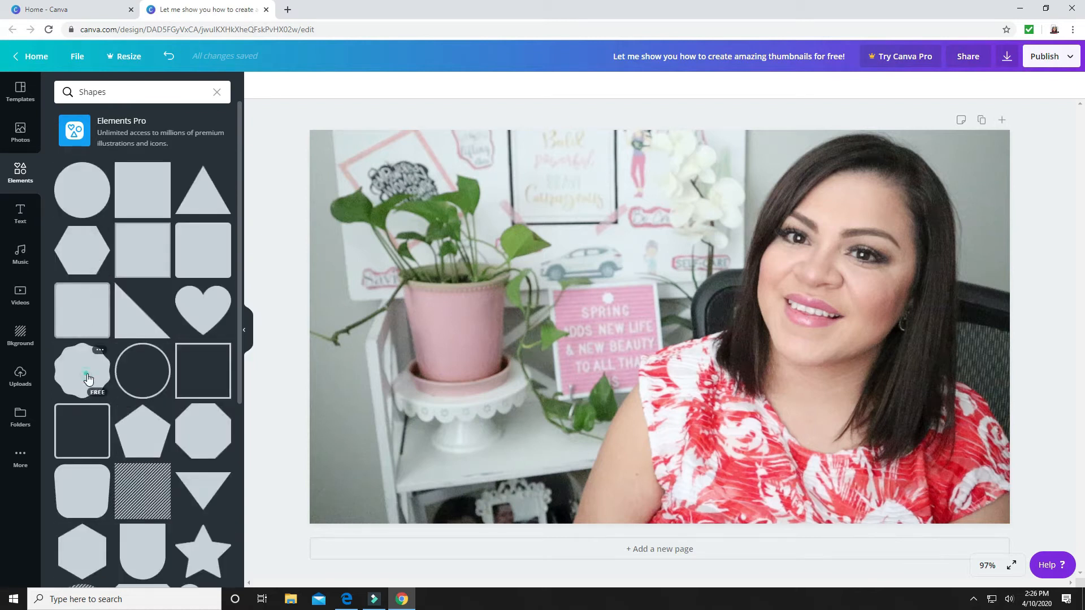
{"action": "left_click", "coordinate": [87, 378]}
Enlarge the scalloped circle to nearly the page's full height over the plant side of the photo and fill it with the photo's near-black colour
{"action": "mouse_move", "coordinate": [714, 371]}
{"action": "left_mouse_down"}
{"action": "mouse_move", "coordinate": [567, 351]}
{"action": "mouse_move", "coordinate": [567, 338]}
{"action": "left_mouse_up"}
{"action": "mouse_move", "coordinate": [658, 454]}
{"action": "left_mouse_down"}
{"action": "mouse_move", "coordinate": [695, 505]}
{"action": "mouse_move", "coordinate": [729, 521]}
{"action": "left_mouse_up"}
{"action": "left_click_drag", "start_coordinate": [611, 449], "coordinate": [610, 446]}
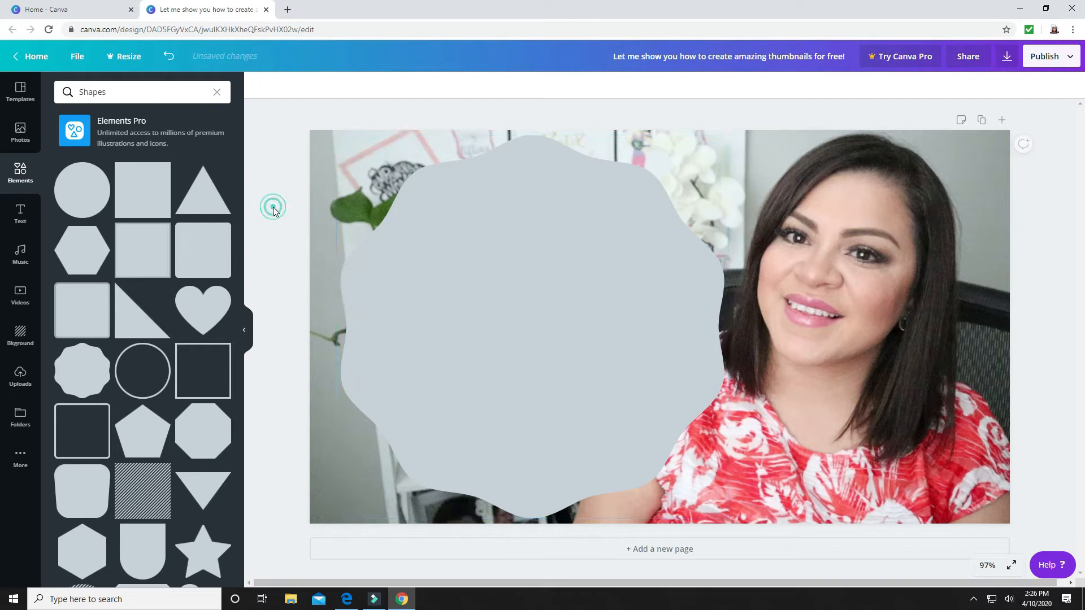
{"action": "left_click", "coordinate": [259, 85]}
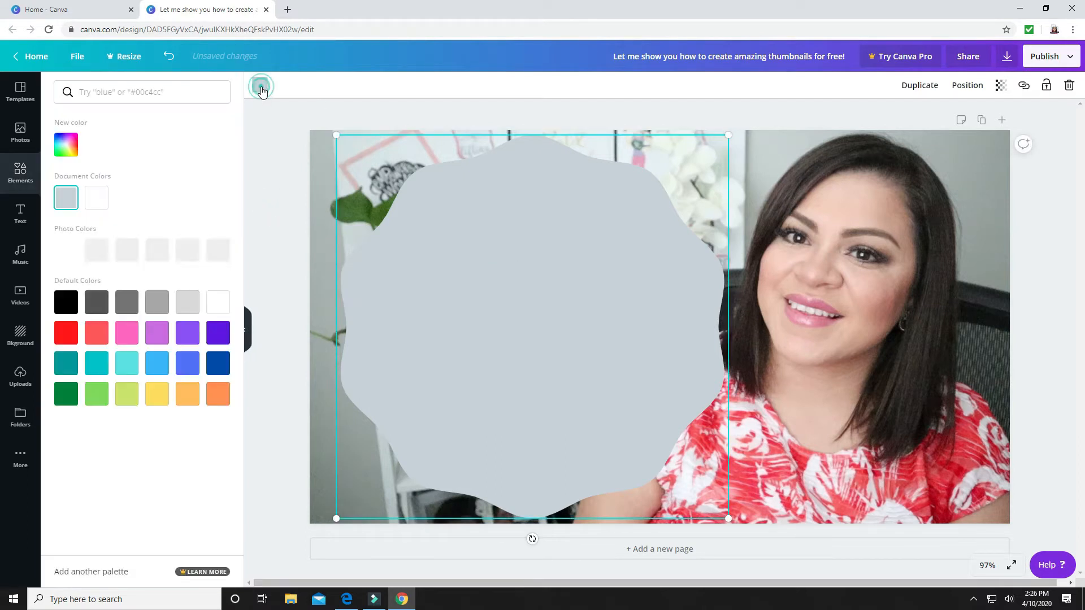
{"action": "left_click", "coordinate": [189, 253]}
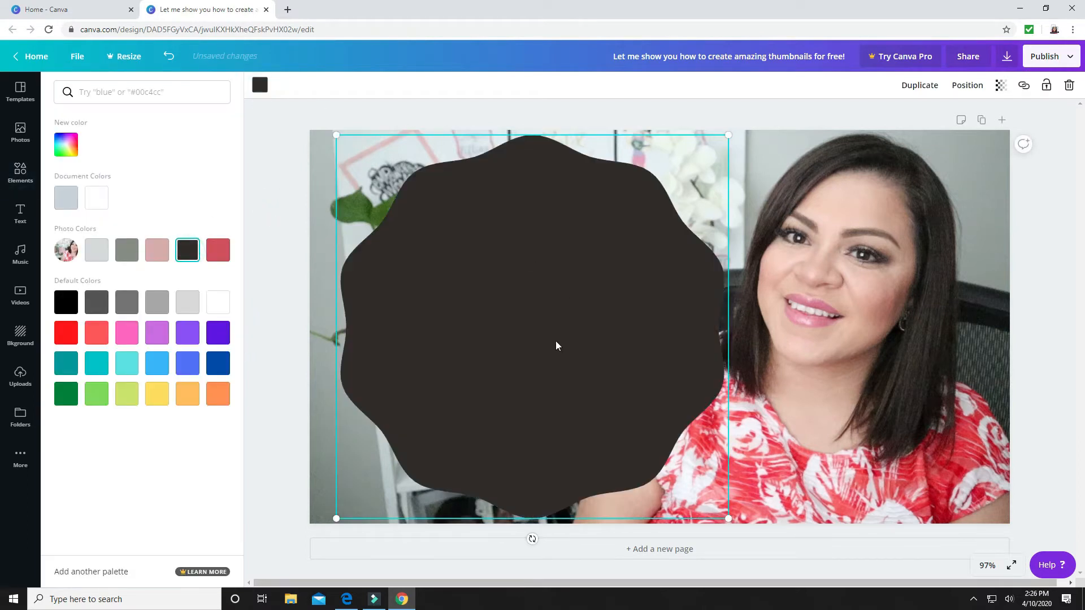
Duplicate the near-black scalloped circle and fill the copy with white
{"action": "left_click", "coordinate": [913, 86]}
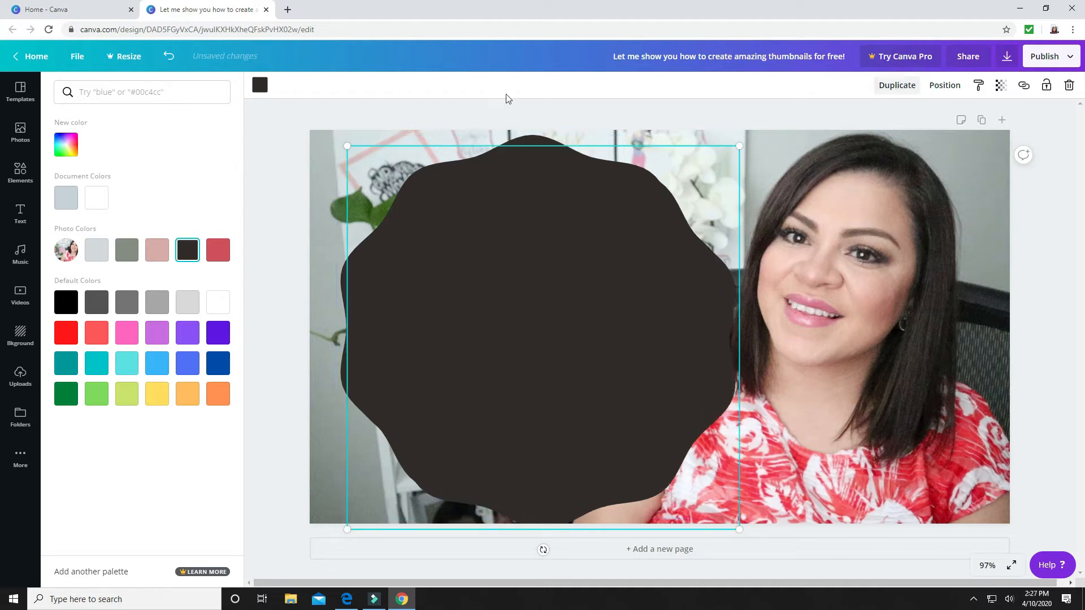
{"action": "left_click", "coordinate": [265, 85]}
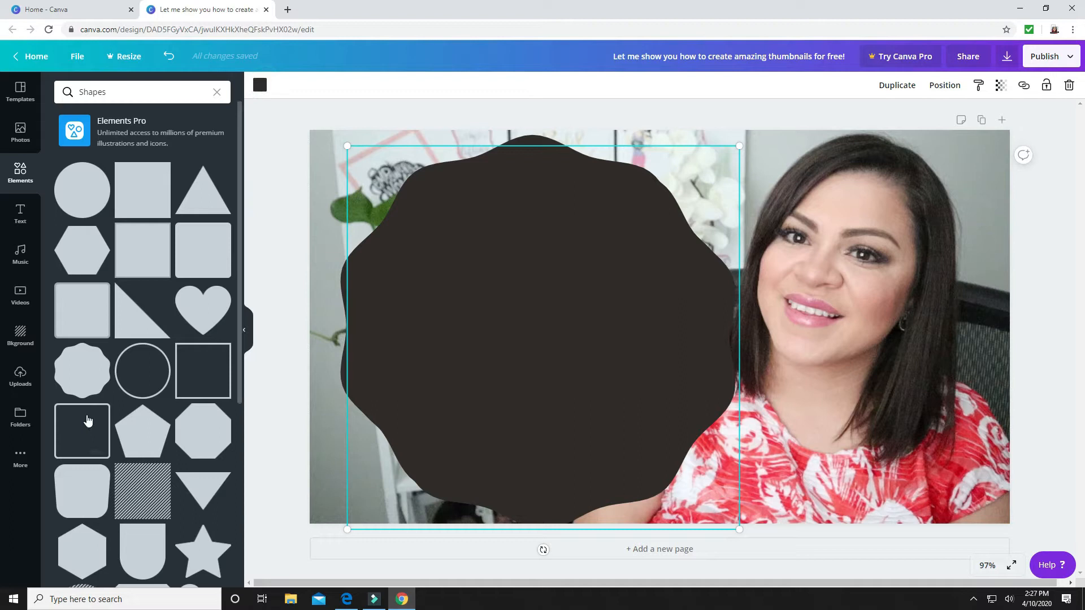
{"action": "left_click", "coordinate": [260, 86]}
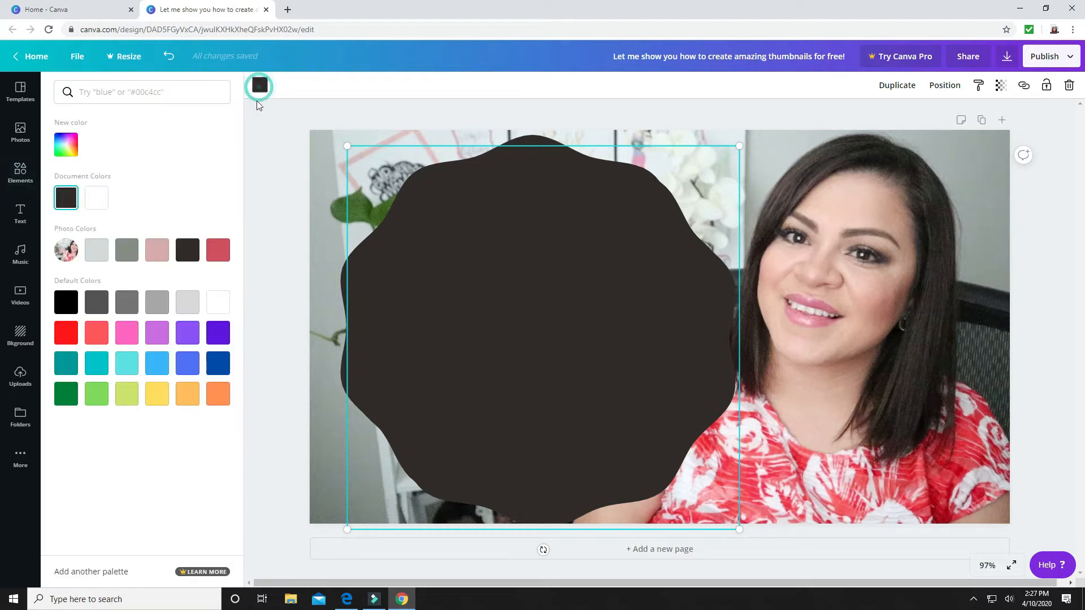
{"action": "left_click", "coordinate": [219, 303]}
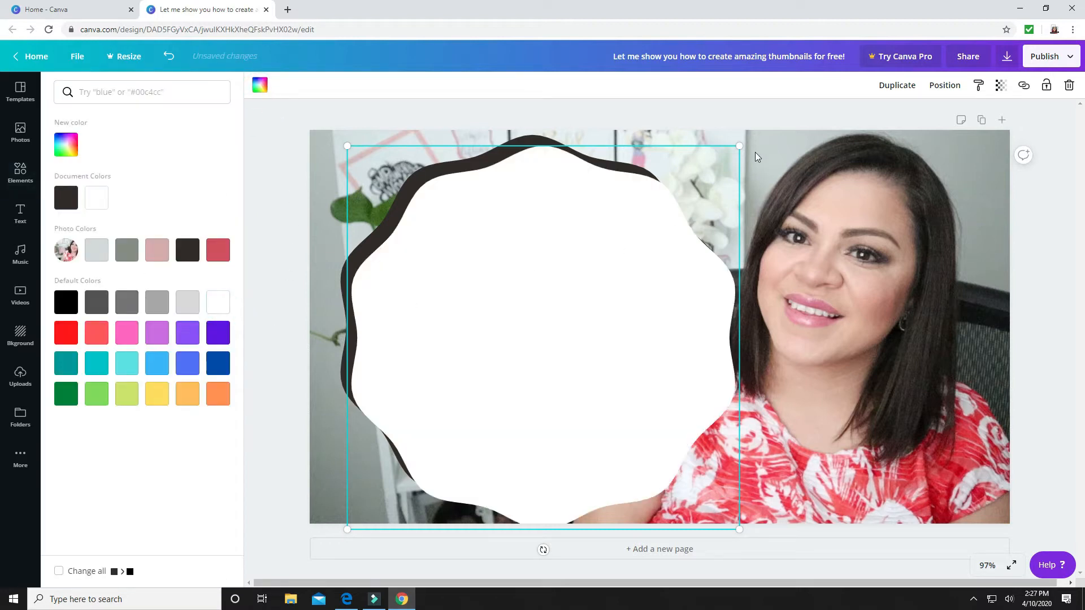
Shrink the white scalloped circle slightly and centre it inside the dark one to leave an even dark border
{"action": "left_click_drag", "start_coordinate": [743, 148], "coordinate": [717, 169]}
{"action": "left_click_drag", "start_coordinate": [484, 383], "coordinate": [486, 358]}
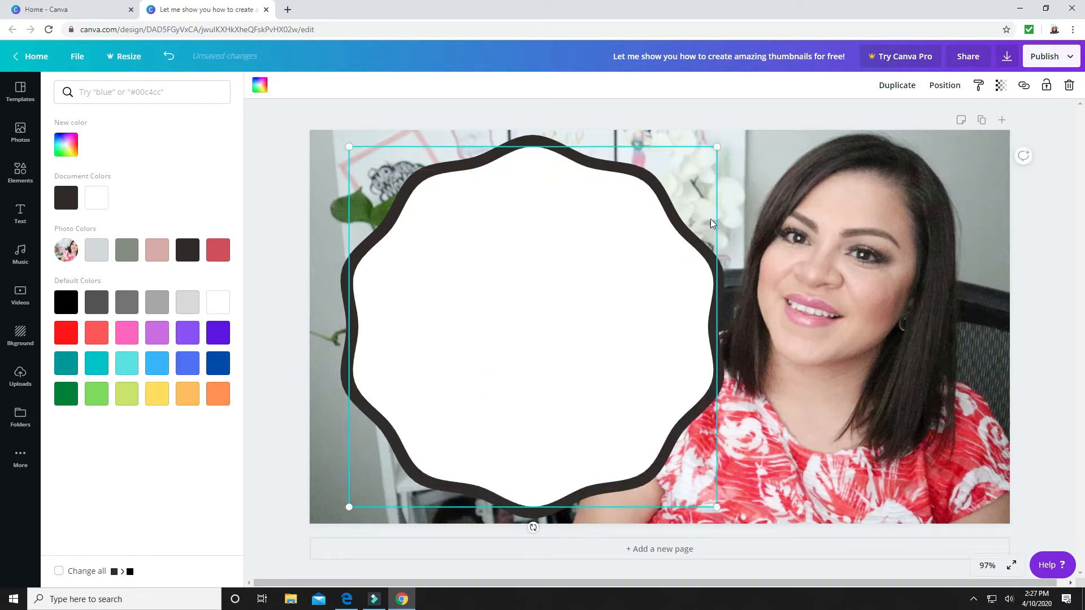
{"action": "left_click_drag", "start_coordinate": [711, 150], "coordinate": [714, 149]}
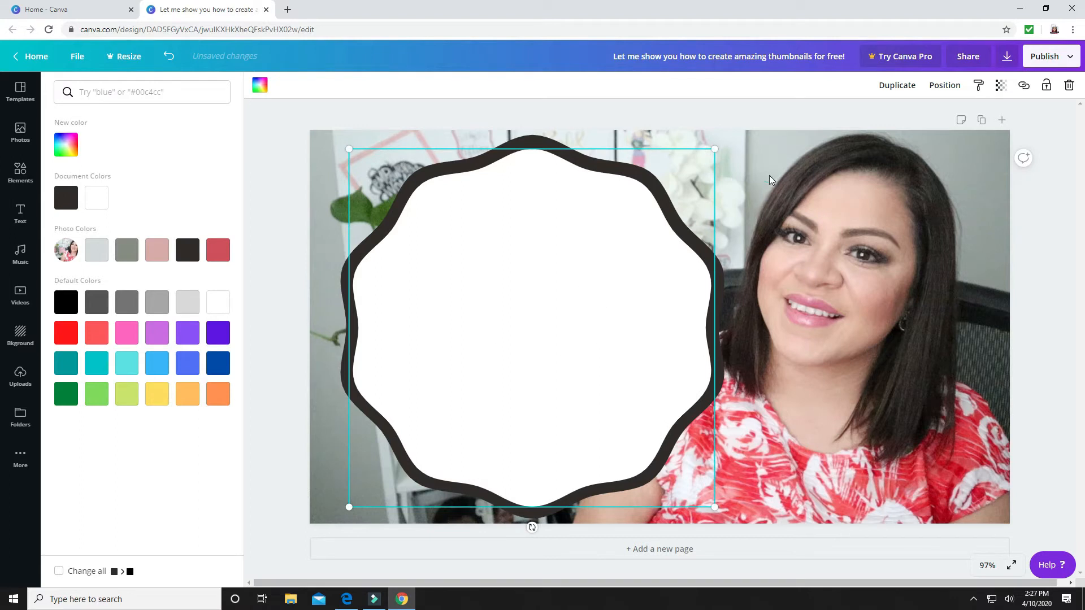
{"action": "left_click", "coordinate": [678, 220]}
{"action": "left_click", "coordinate": [1046, 216]}
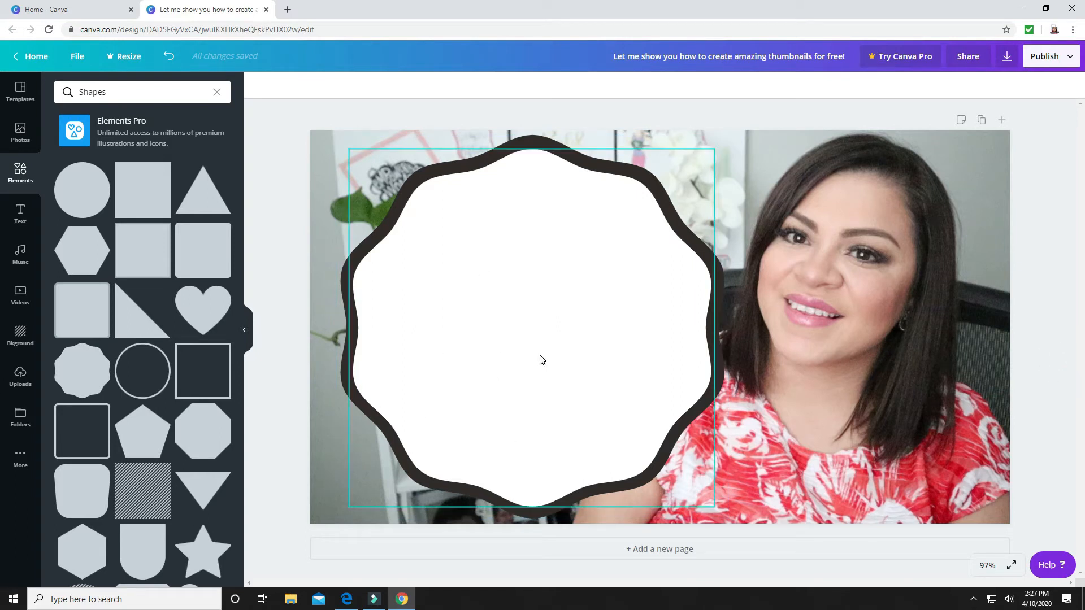
Add the "hugs + kisses" font combination to the page and place it over the white scalloped circle
{"action": "left_click", "coordinate": [216, 92]}
{"action": "left_click", "coordinate": [13, 210]}
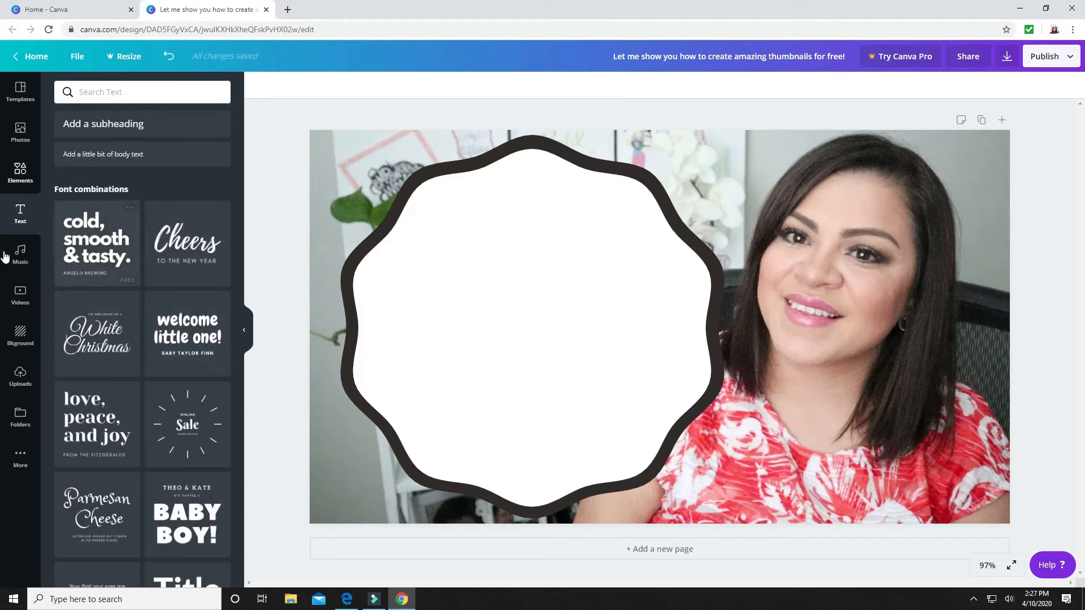
{"action": "scroll", "coordinate": [90, 481], "scroll_direction": "down", "scroll_amount": 7}
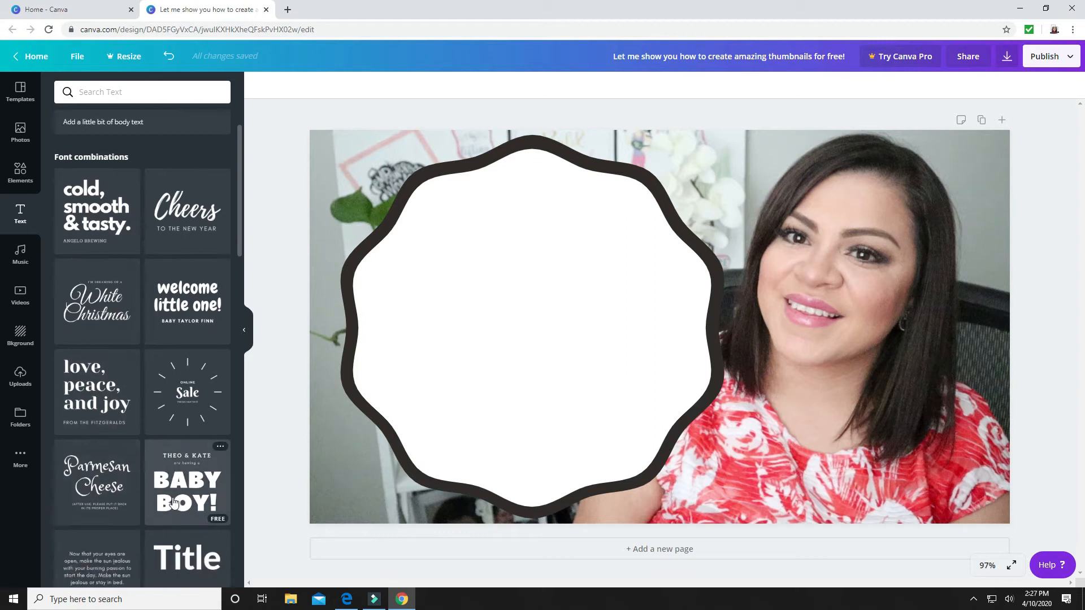
{"action": "scroll", "coordinate": [173, 497], "scroll_direction": "down", "scroll_amount": 10}
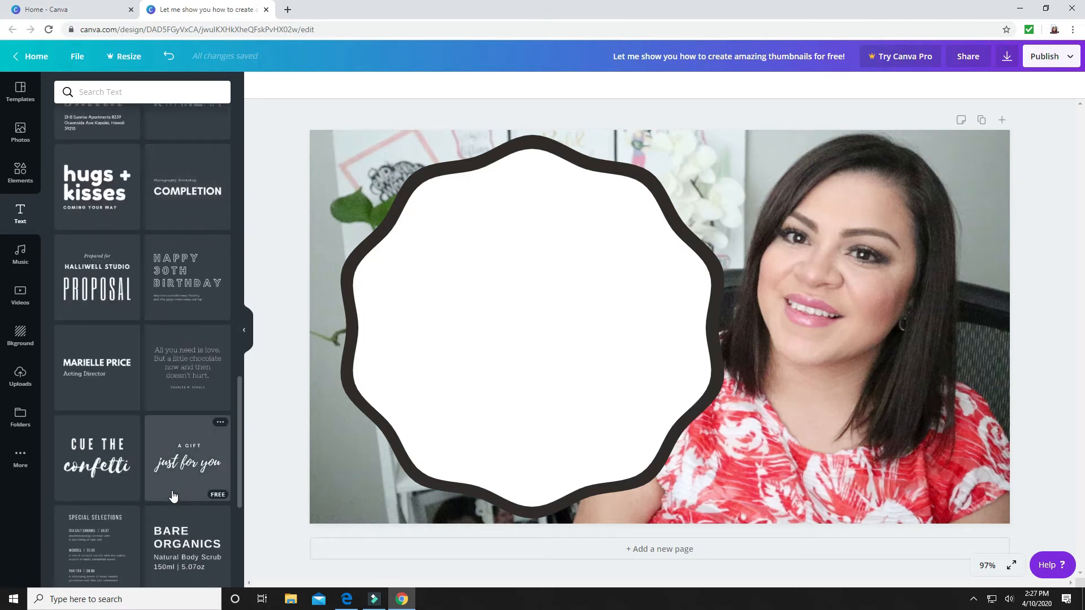
{"action": "left_click", "coordinate": [102, 198]}
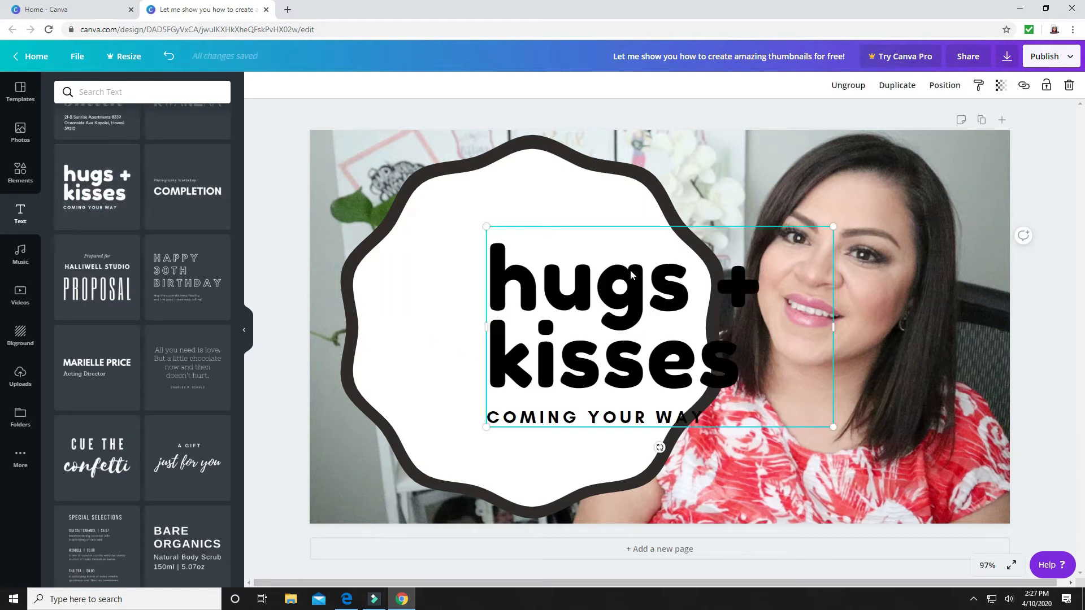
{"action": "left_click", "coordinate": [630, 232]}
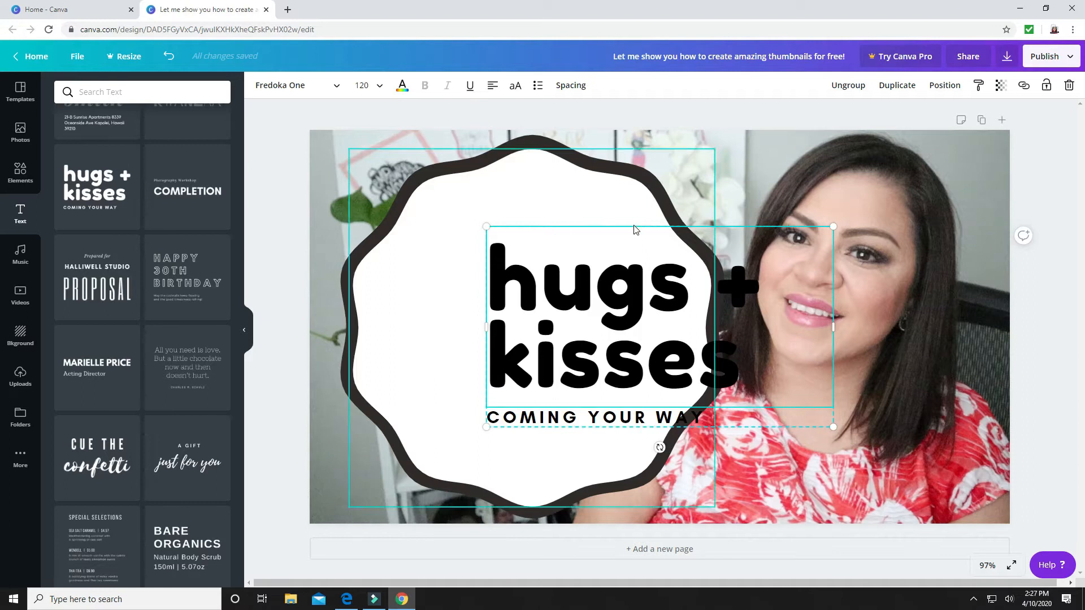
{"action": "left_click_drag", "start_coordinate": [711, 276], "coordinate": [625, 266]}
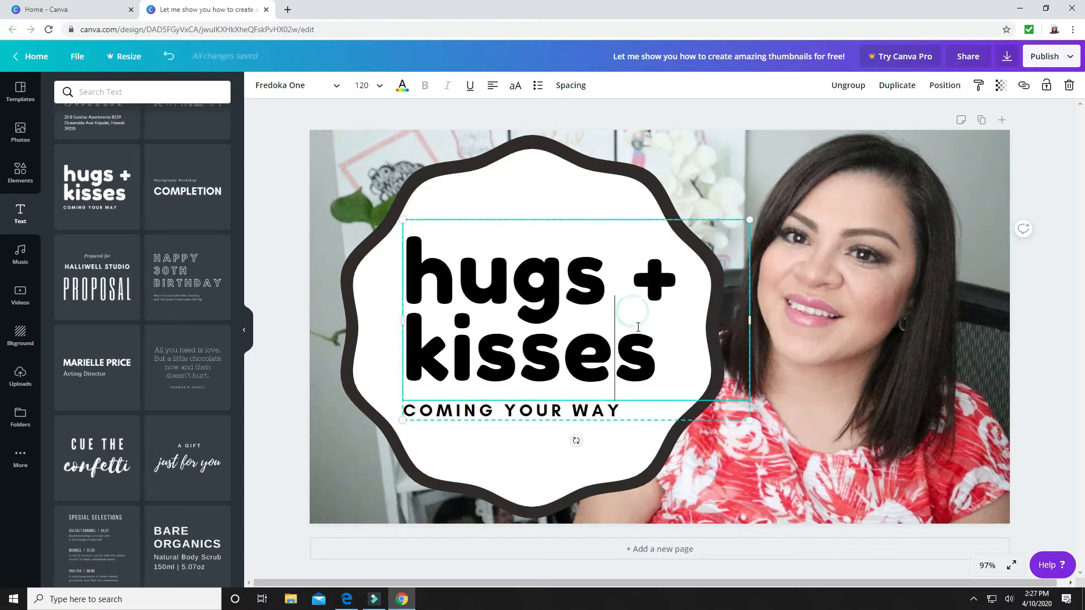
Replace the heading "hugs + kisses" with the text "let me show you how to create amazing thumbnails"
{"action": "key", "text": "BackSpace"}
{"action": "key", "text": "BackSpace"}
{"action": "key", "text": "BackSpace"}
{"action": "key", "text": "BackSpace"}
{"action": "key", "text": "BackSpace"}
{"action": "key", "text": "BackSpace"}
{"action": "key", "text": "BackSpace"}
{"action": "key", "text": "BackSpace"}
{"action": "key", "text": "BackSpace"}
{"action": "key", "text": "BackSpace"}
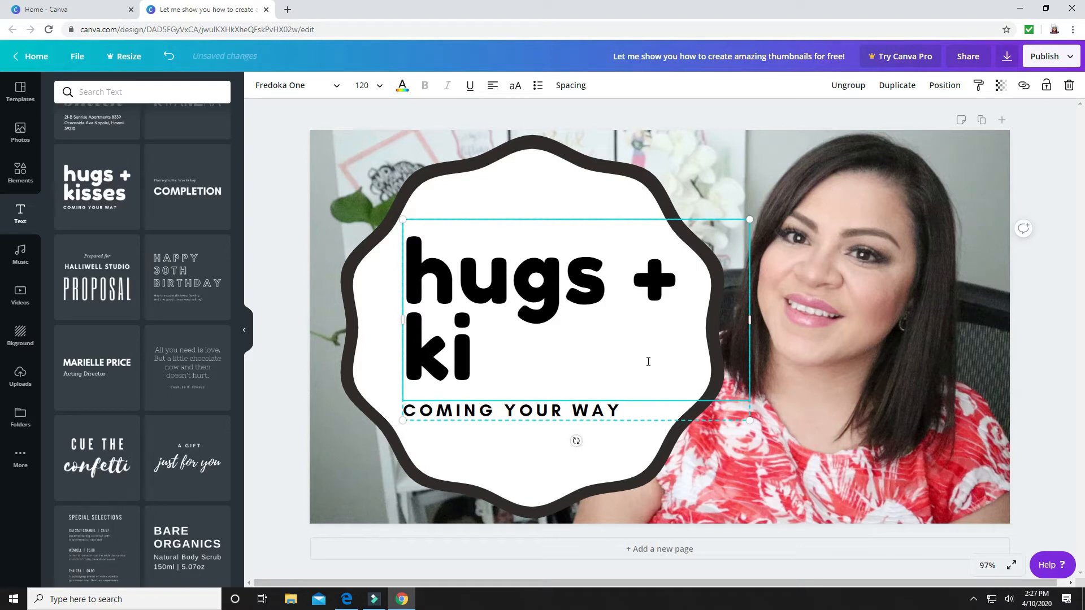
{"action": "key", "text": "BackSpace"}
{"action": "key", "text": "BackSpace"}
{"action": "key", "text": "BackSpace"}
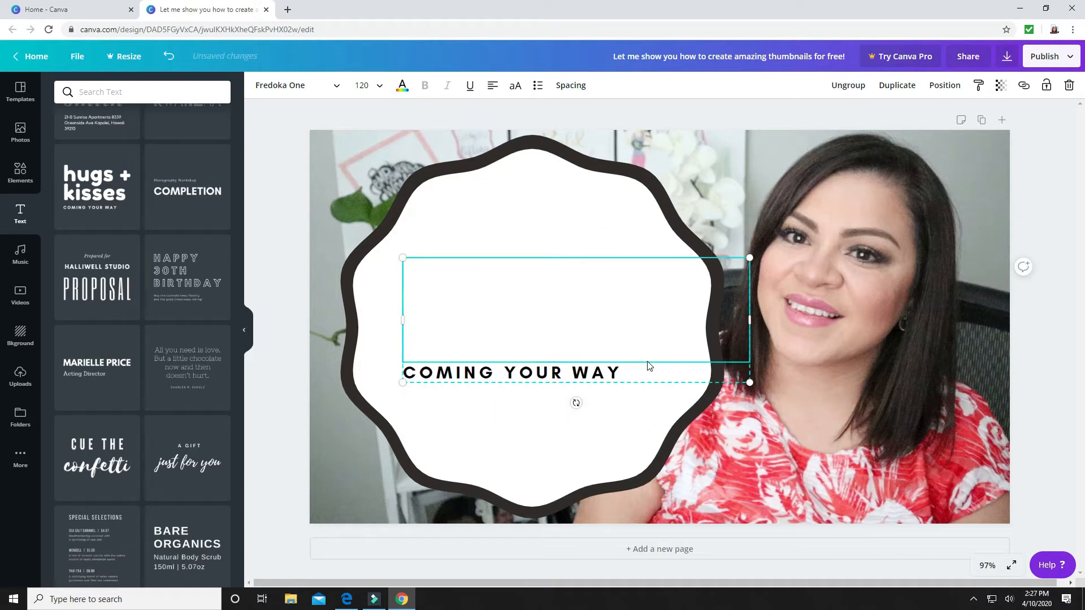
{"action": "type", "text": "let me"}
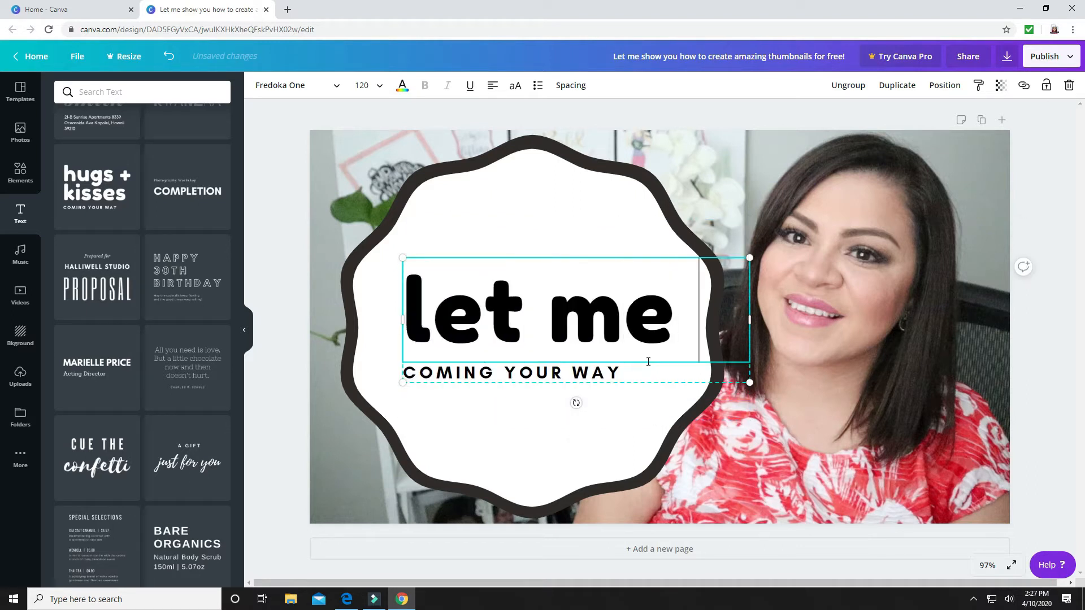
{"action": "type", "text": " show y"}
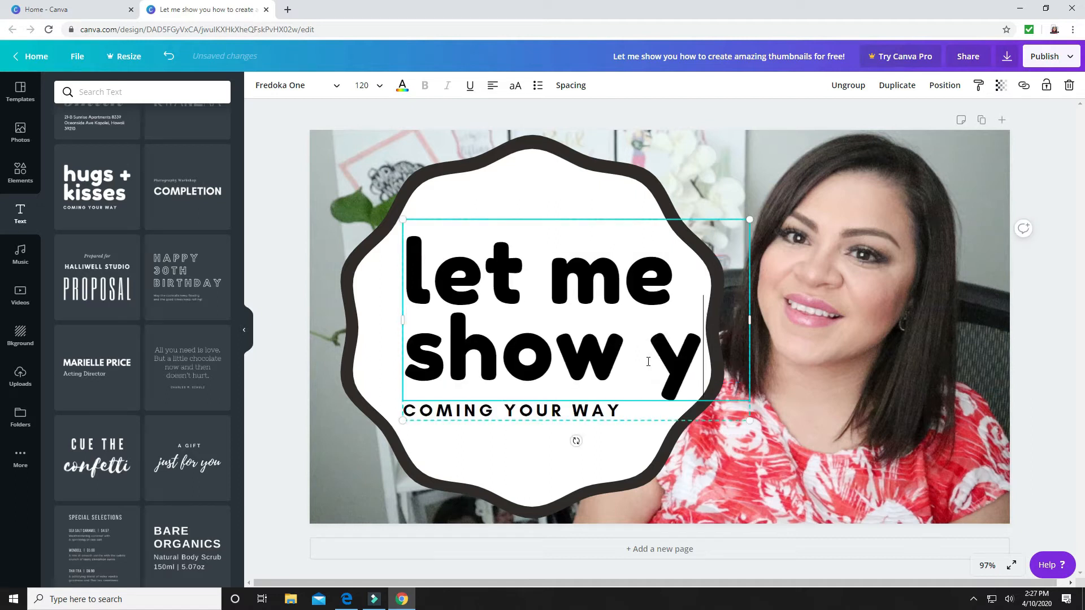
{"action": "type", "text": "ou how"}
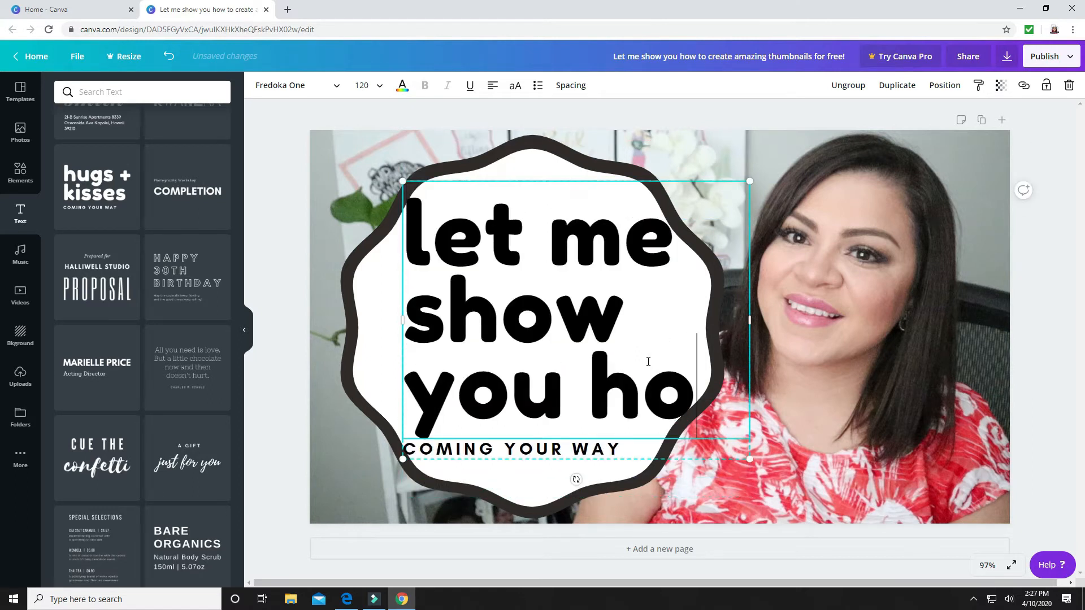
{"action": "key", "text": "BackSpace"}
{"action": "key", "text": "BackSpace"}
{"action": "key", "text": "BackSpace"}
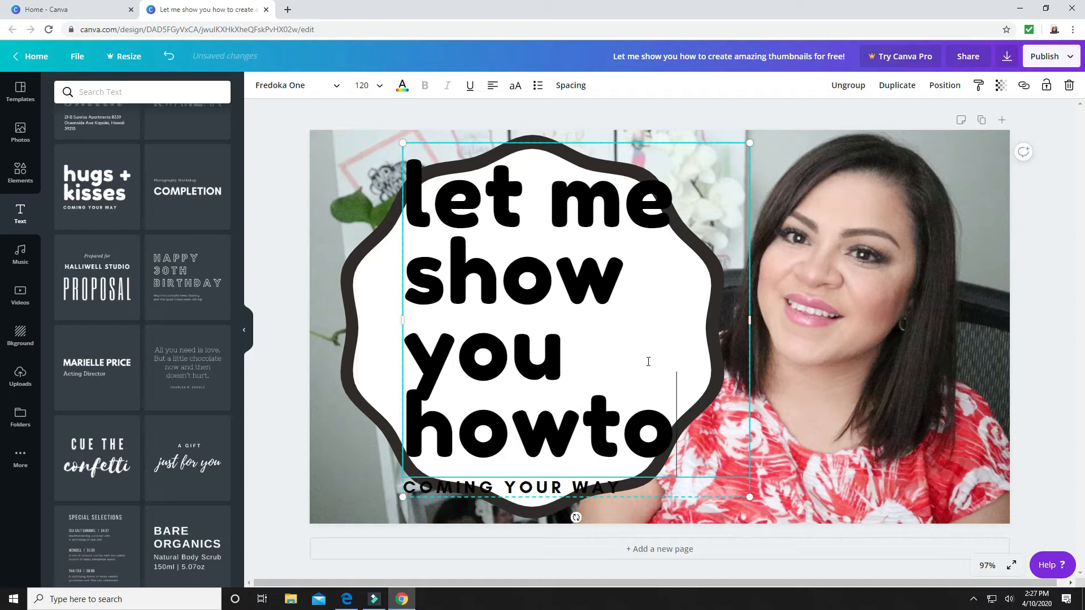
{"action": "type", "text": "to create"}
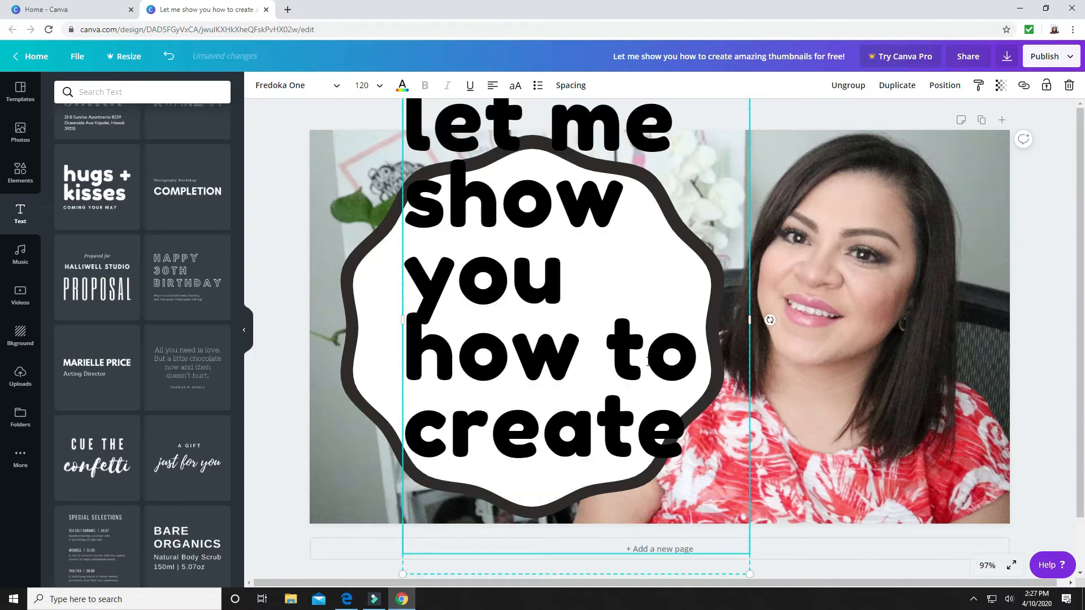
{"action": "type", "text": " amazing"}
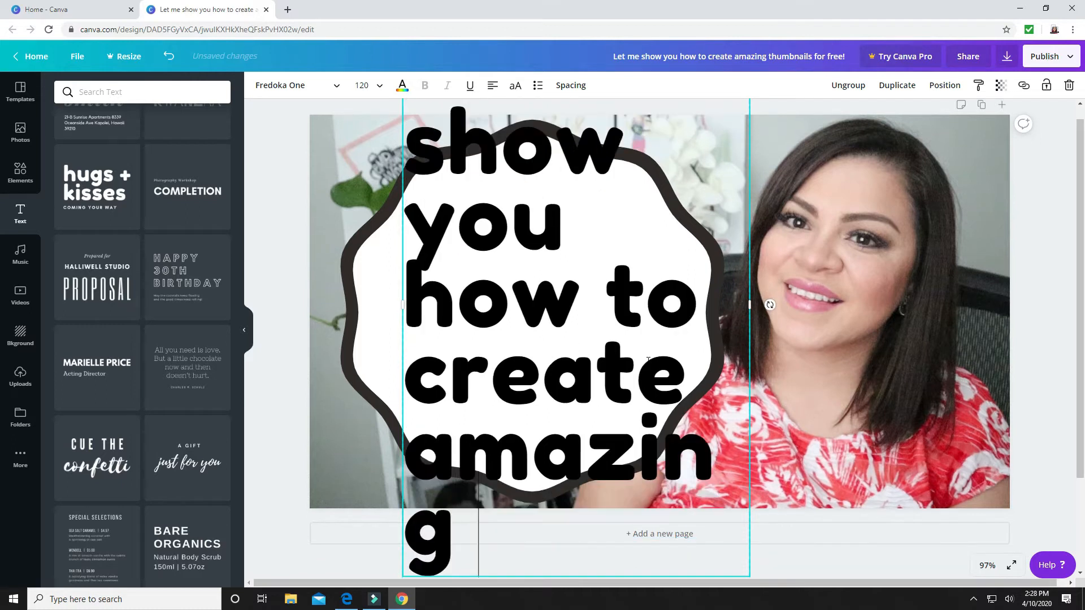
{"action": "type", "text": " and f"}
{"action": "key", "text": "BackSpace"}
{"action": "key", "text": "BackSpace"}
{"action": "key", "text": "BackSpace"}
{"action": "key", "text": "BackSpace"}
{"action": "key", "text": "BackSpace"}
{"action": "type", "text": "thumb"}
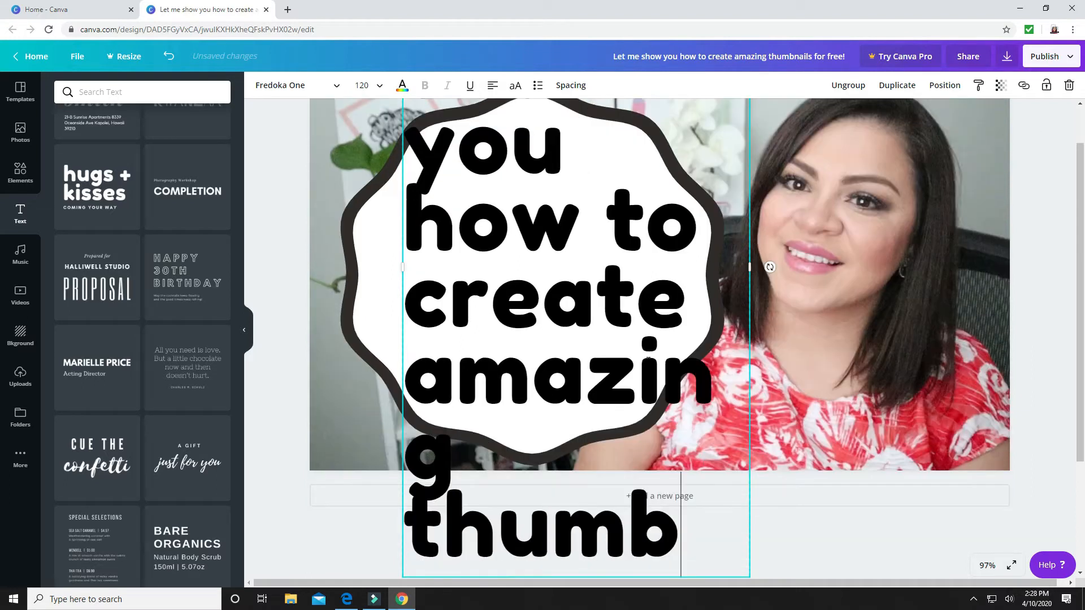
{"action": "type", "text": "m"}
{"action": "key", "text": "BackSpace"}
{"action": "type", "text": "n"}
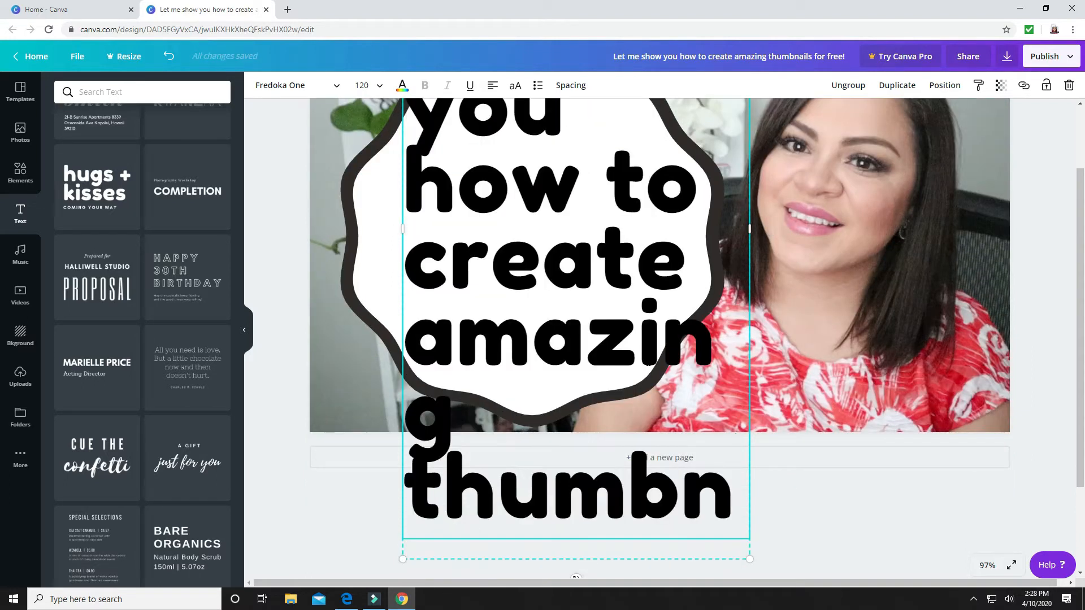
{"action": "type", "text": "ails"}
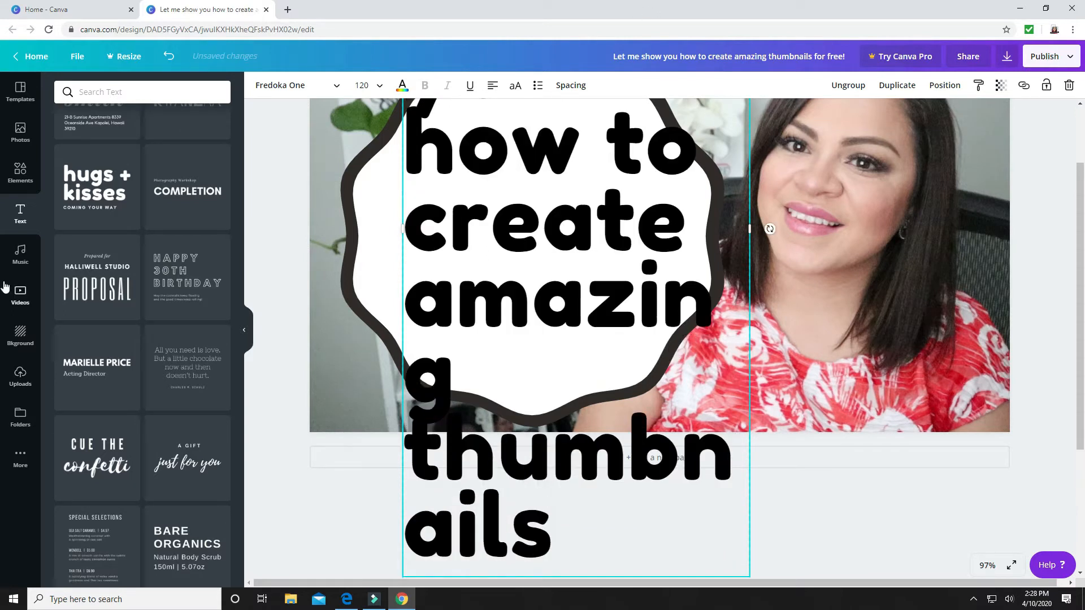
Reduce the font size of the words "amazing thumbnails" in the heading to 36
{"action": "left_click", "coordinate": [379, 85]}
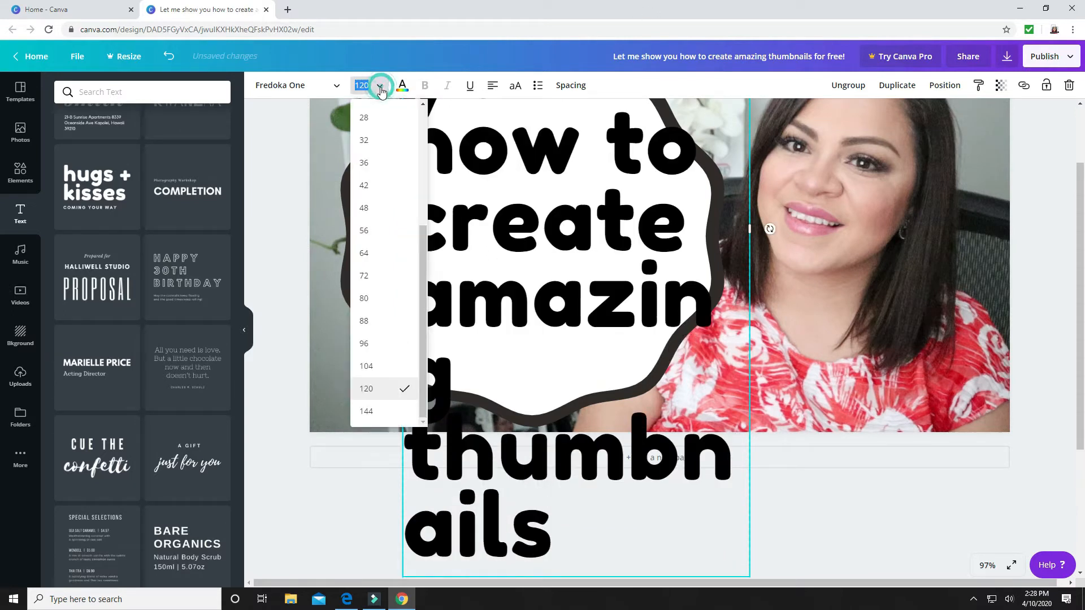
{"action": "left_click", "coordinate": [379, 299]}
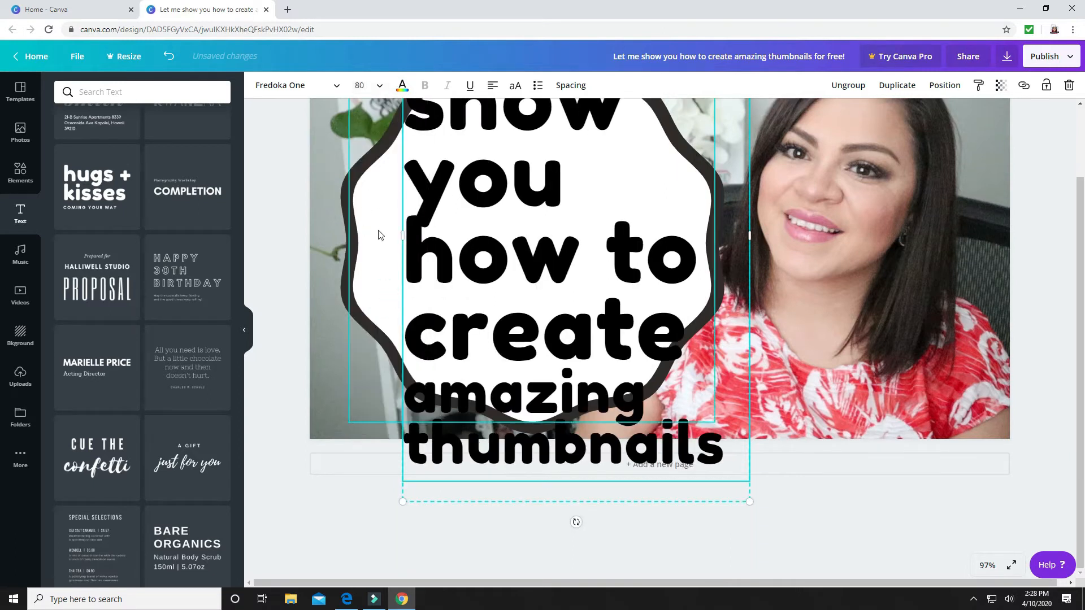
{"action": "left_click", "coordinate": [377, 86]}
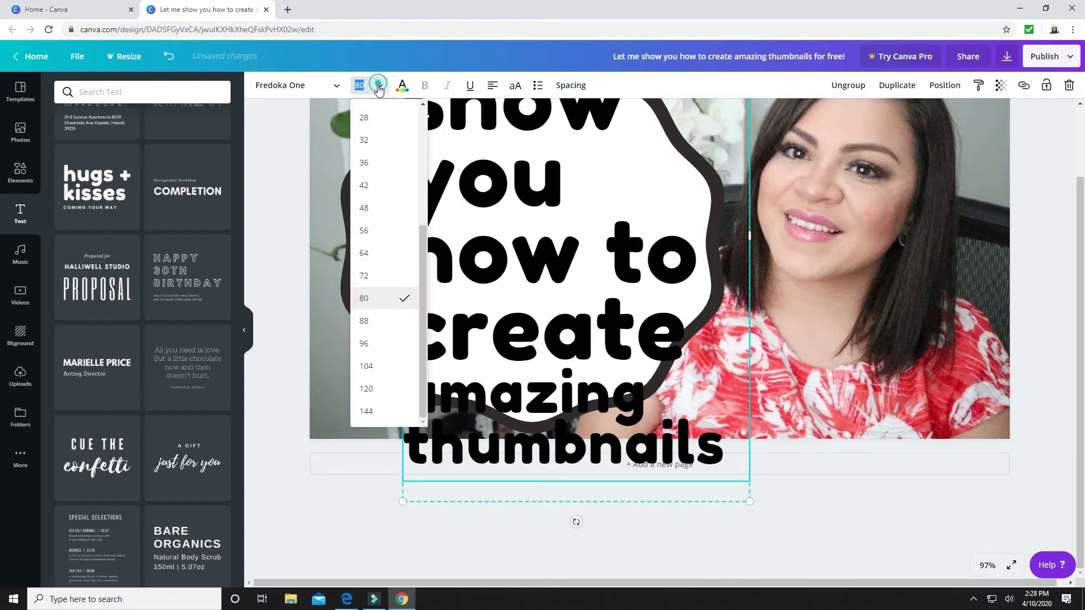
{"action": "left_click", "coordinate": [385, 228]}
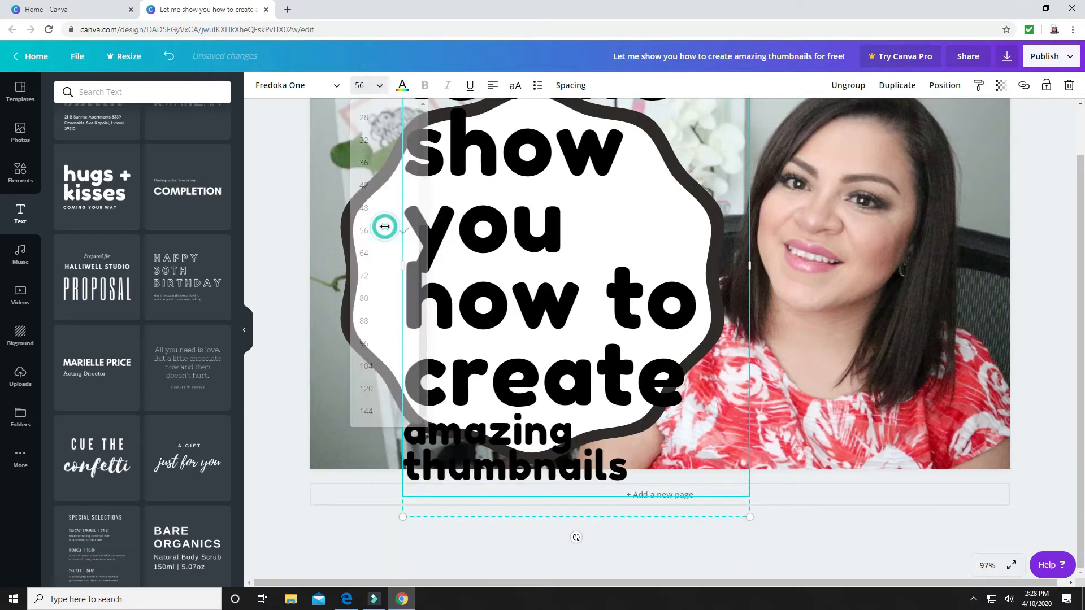
{"action": "left_click", "coordinate": [378, 86]}
{"action": "type", "text": "120"}
{"action": "key", "text": "Return"}
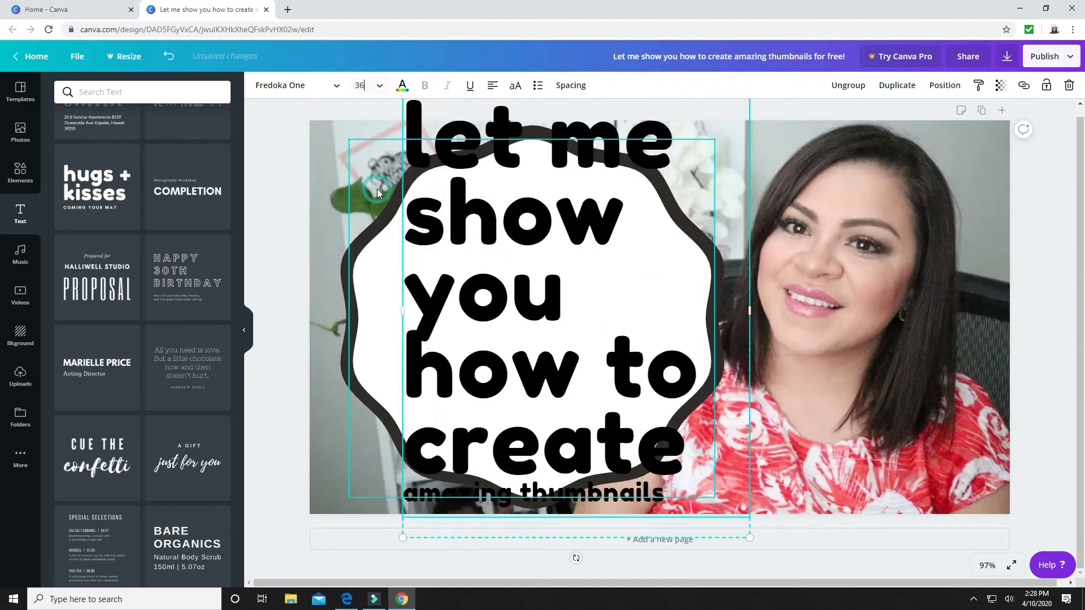
{"action": "left_click", "coordinate": [663, 309]}
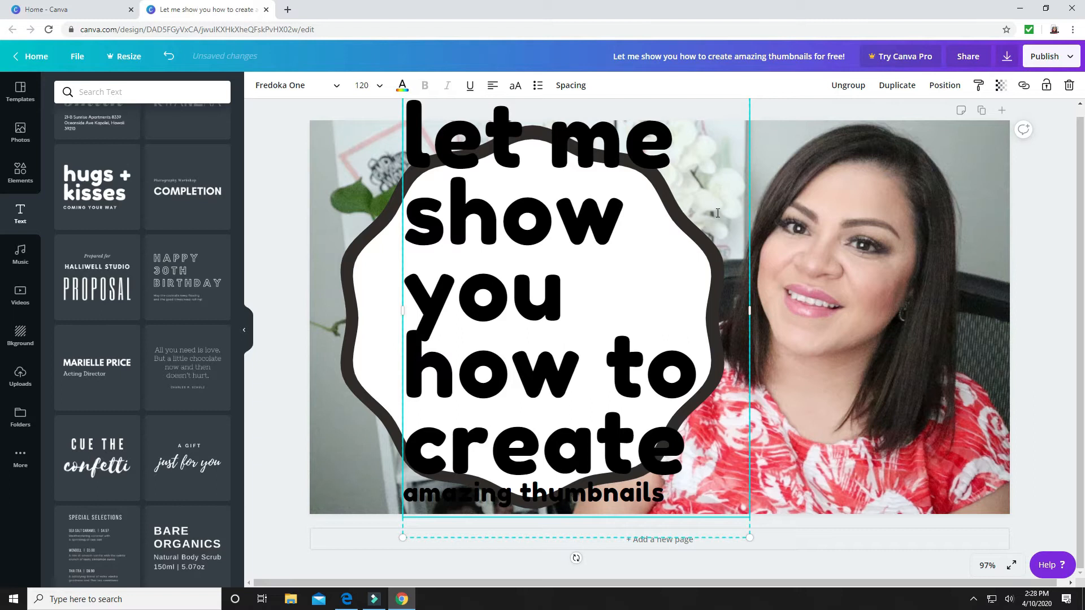
Scale the text group down to a heading size of 93.5 and widen its box so "show you" fits on one line
{"action": "left_click_drag", "start_coordinate": [750, 537], "coordinate": [673, 446]}
{"action": "left_click", "coordinate": [600, 354]}
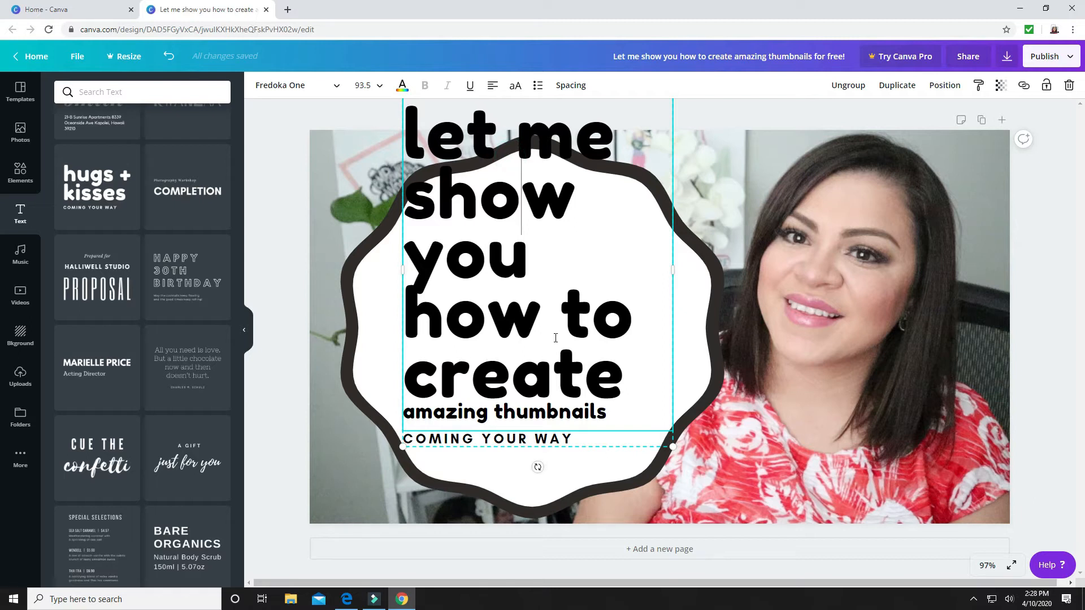
{"action": "left_click_drag", "start_coordinate": [672, 270], "coordinate": [804, 291]}
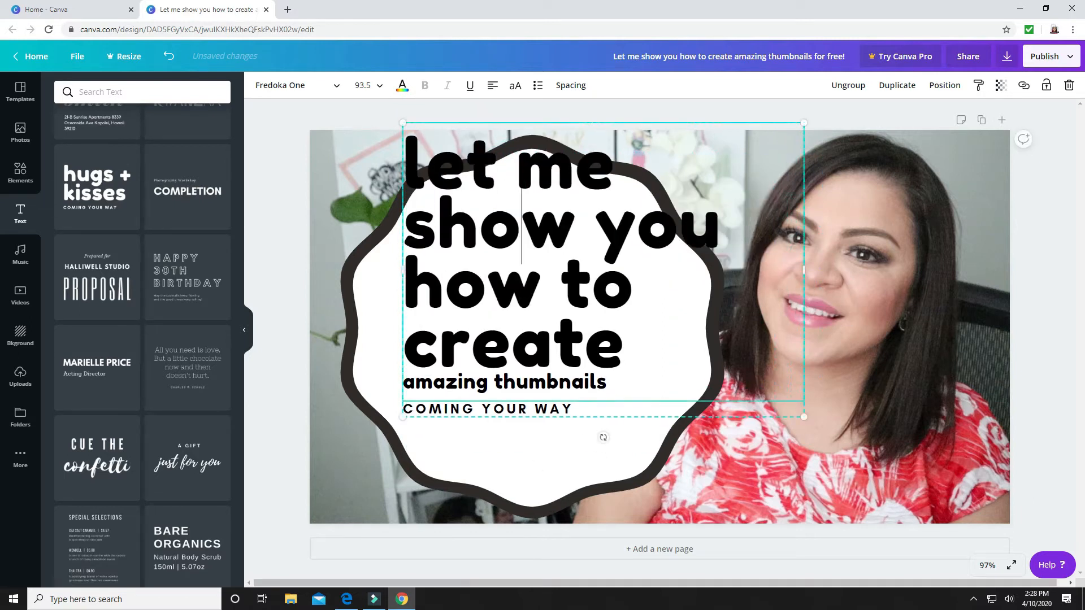
Move the text group down onto the white badge and shrink it slightly to a heading size of 87.3
{"action": "left_click_drag", "start_coordinate": [624, 189], "coordinate": [582, 195]}
{"action": "left_click", "coordinate": [780, 209]}
{"action": "left_click_drag", "start_coordinate": [434, 293], "coordinate": [431, 296]}
{"action": "left_click_drag", "start_coordinate": [519, 302], "coordinate": [512, 364]}
{"action": "left_click_drag", "start_coordinate": [797, 483], "coordinate": [766, 460]}
Centre-align the heading text and reposition the text group so the heading sits in the middle of the badge
{"action": "left_click_drag", "start_coordinate": [605, 383], "coordinate": [615, 379]}
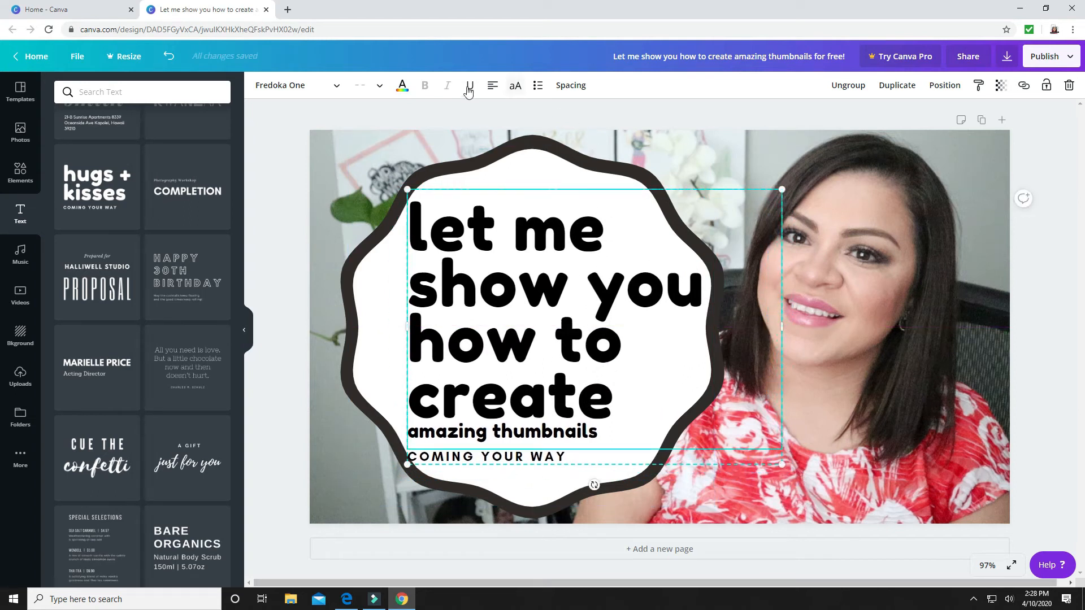
{"action": "left_click", "coordinate": [491, 85]}
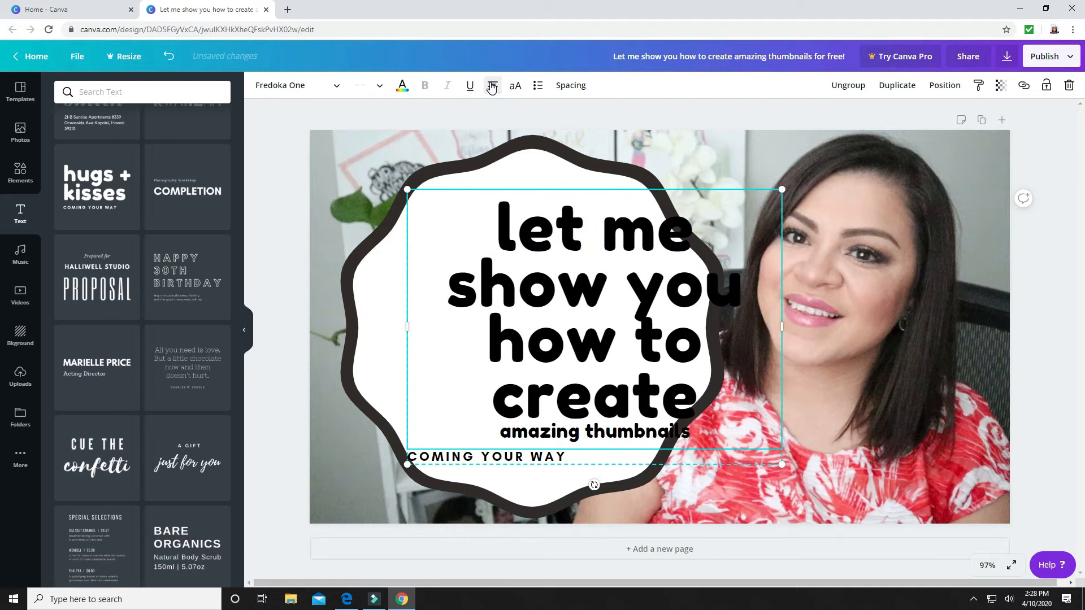
{"action": "left_click_drag", "start_coordinate": [558, 308], "coordinate": [531, 303]}
Set the font size of "amazing thumbnails" to 87.3 to match the rest of the heading
{"action": "left_click", "coordinate": [557, 427]}
{"action": "left_click", "coordinate": [582, 434]}
{"action": "left_click_drag", "start_coordinate": [625, 432], "coordinate": [423, 428]}
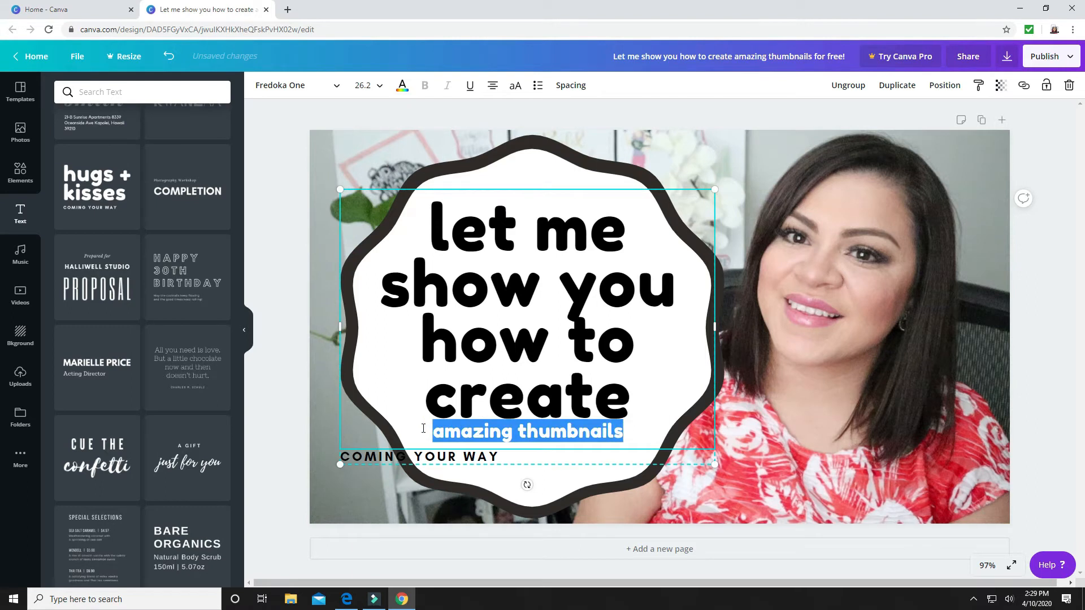
{"action": "left_click", "coordinate": [471, 406]}
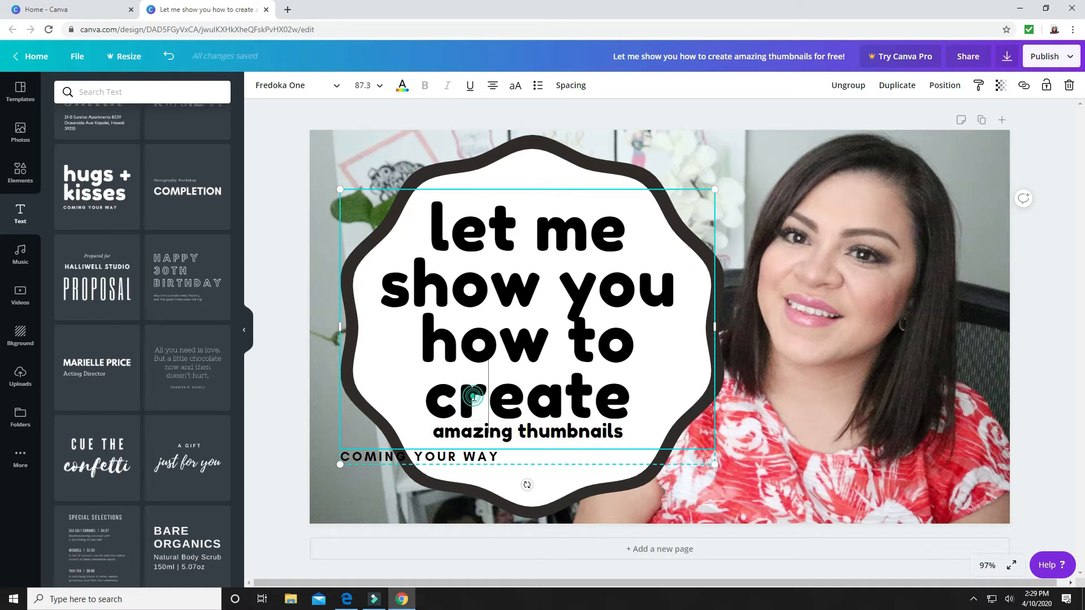
{"action": "left_click_drag", "start_coordinate": [635, 431], "coordinate": [428, 431]}
{"action": "left_click", "coordinate": [373, 85]}
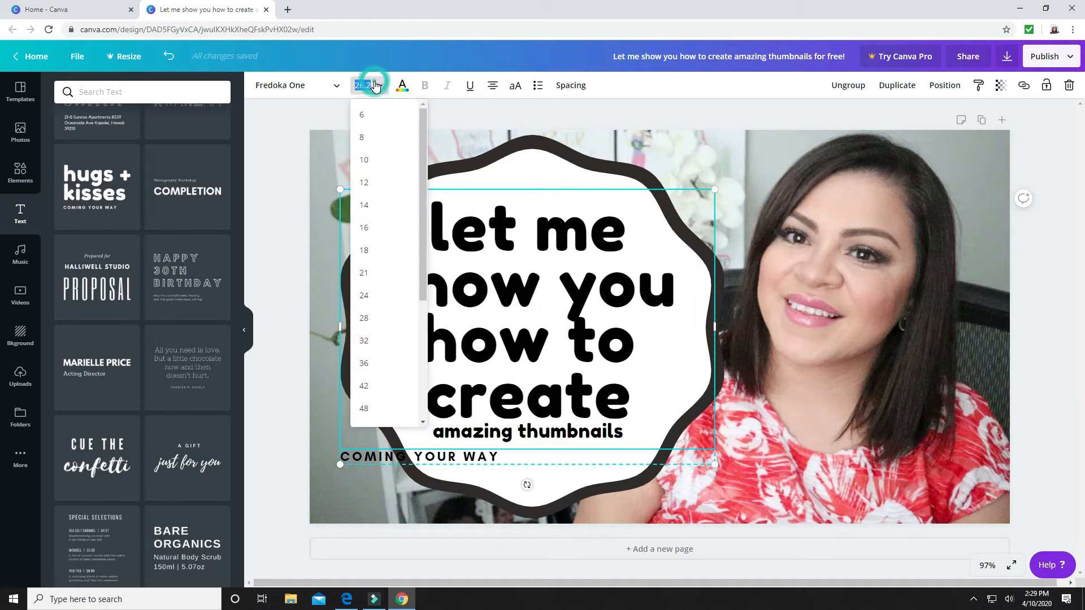
{"action": "type", "text": "87.3"}
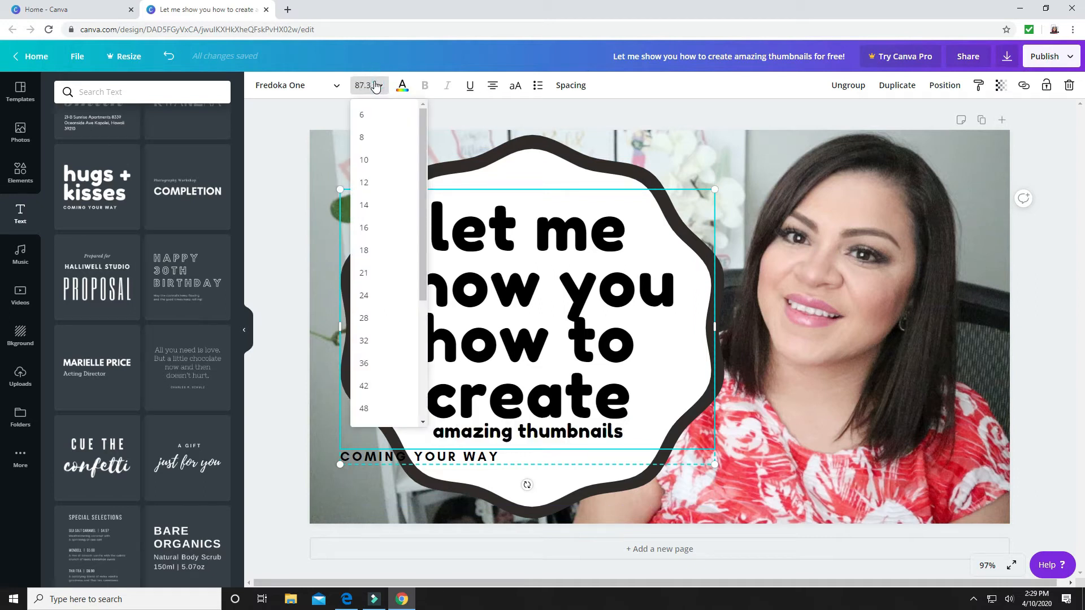
{"action": "left_click", "coordinate": [477, 118]}
{"action": "left_click", "coordinate": [562, 368]}
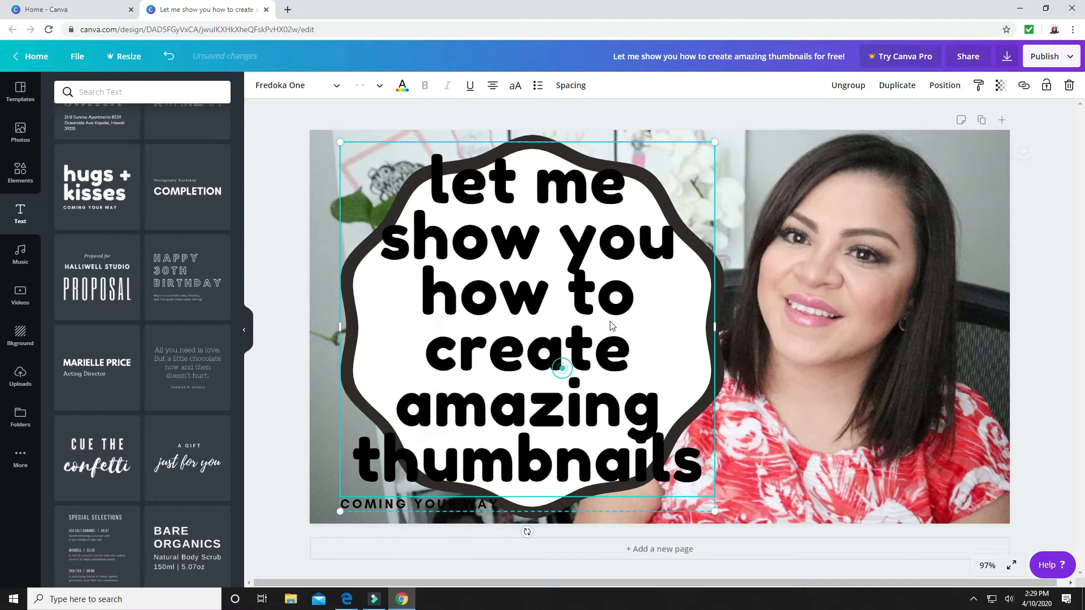
Fit the text group inside the badge with "let me show" on one line and the heading at size 64.9
{"action": "left_click_drag", "start_coordinate": [716, 143], "coordinate": [628, 227]}
{"action": "left_click_drag", "start_coordinate": [522, 374], "coordinate": [560, 322]}
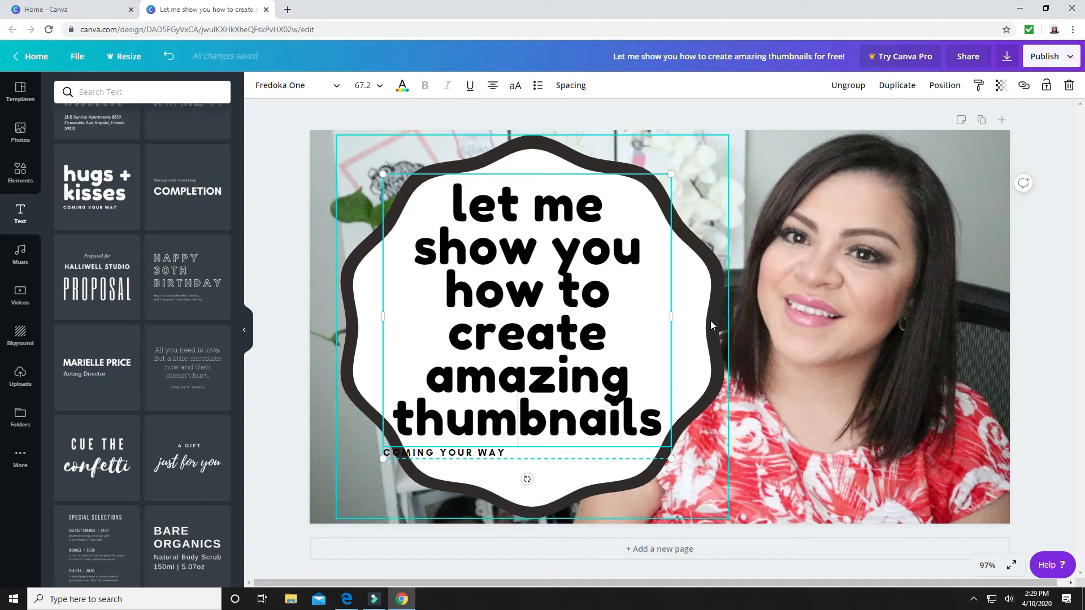
{"action": "left_click_drag", "start_coordinate": [671, 317], "coordinate": [715, 321]}
{"action": "left_click_drag", "start_coordinate": [597, 232], "coordinate": [584, 254]}
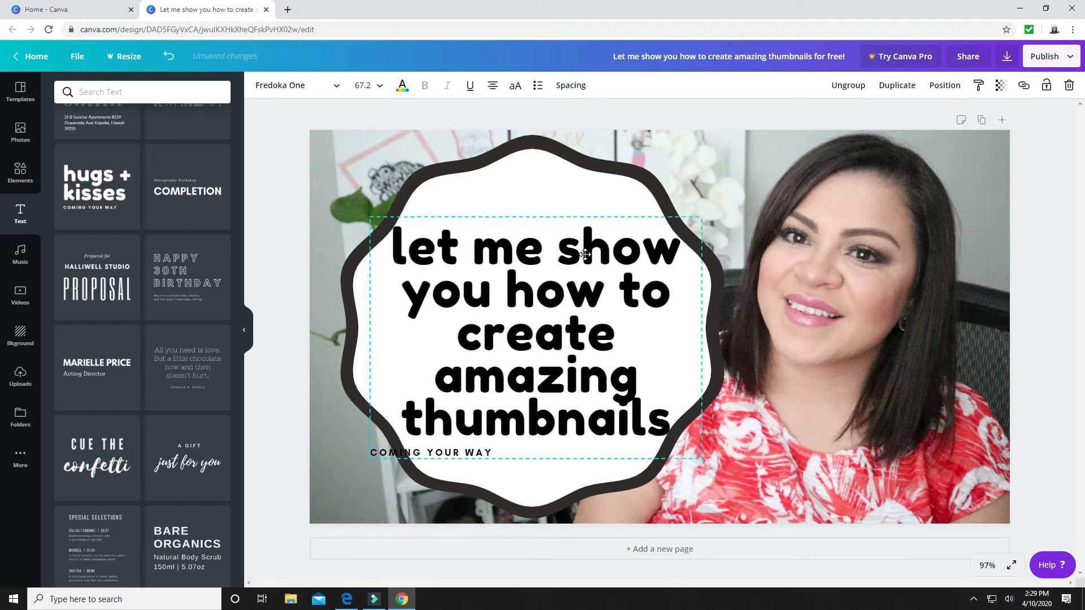
{"action": "left_click_drag", "start_coordinate": [702, 458], "coordinate": [692, 442]}
{"action": "mouse_move", "coordinate": [564, 327]}
{"action": "left_mouse_down"}
{"action": "mouse_move", "coordinate": [559, 346]}
{"action": "mouse_move", "coordinate": [570, 336]}
{"action": "left_mouse_up"}
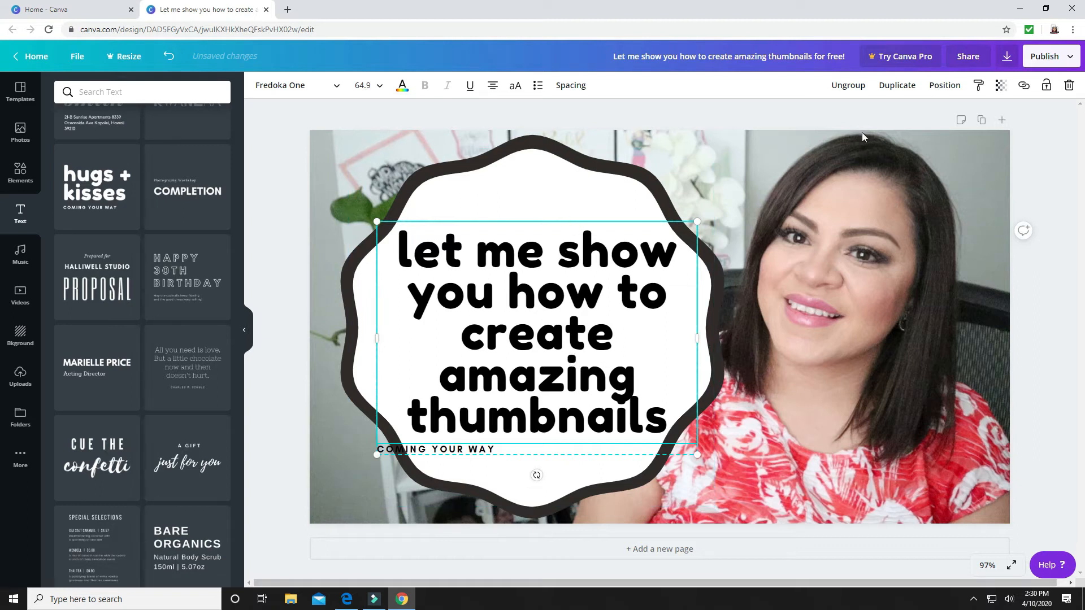
Replace the subheading "COMING YOUR WAY" with "FOR FREE" and centre-align it
{"action": "left_click", "coordinate": [567, 292]}
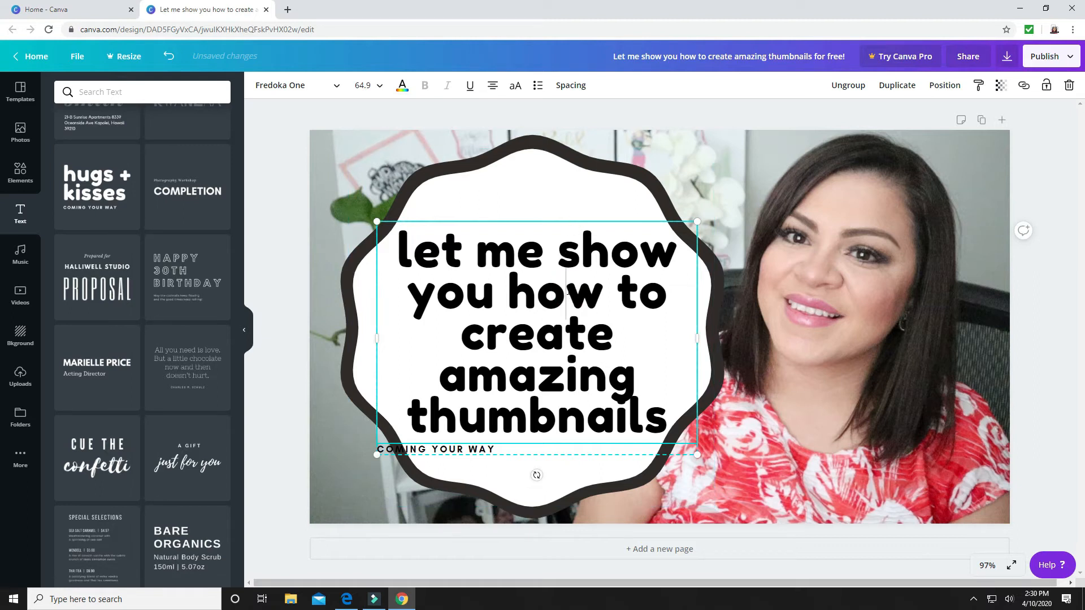
{"action": "left_click", "coordinate": [500, 452]}
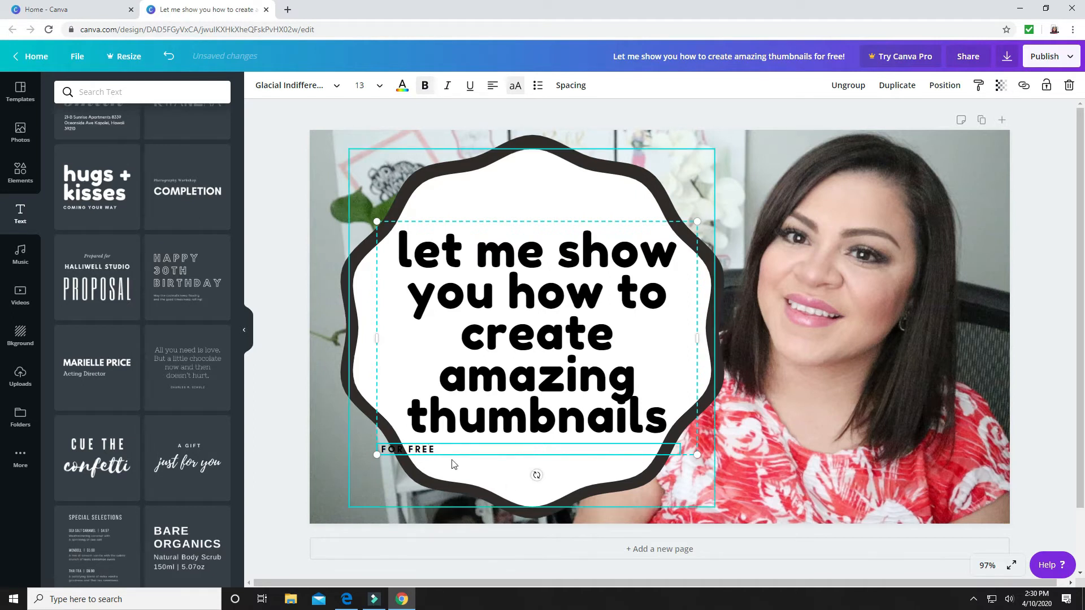
{"action": "left_click_drag", "start_coordinate": [436, 449], "coordinate": [383, 450]}
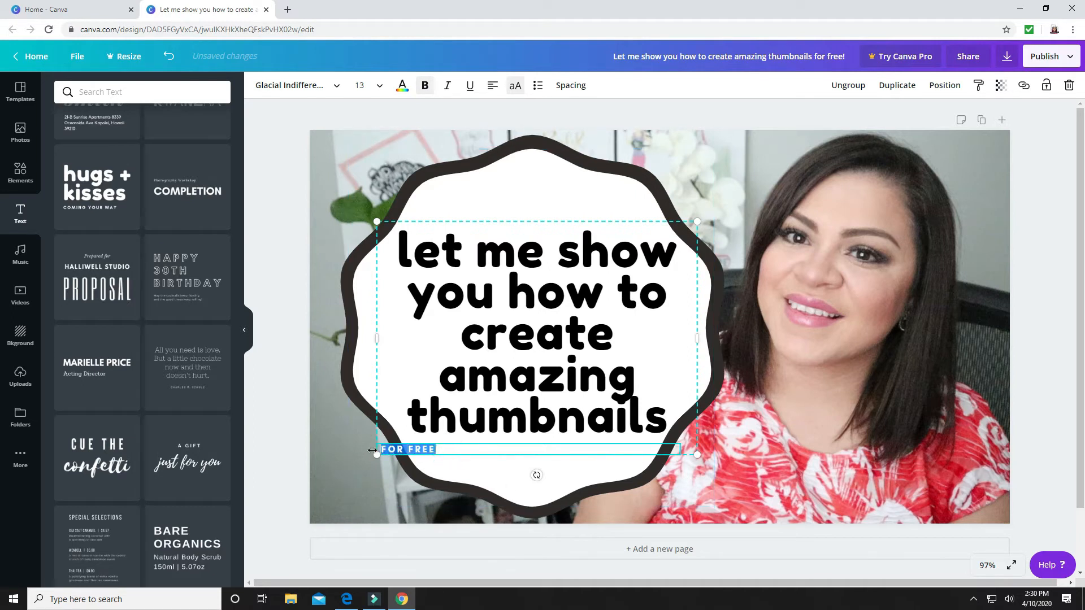
{"action": "left_click", "coordinate": [493, 90]}
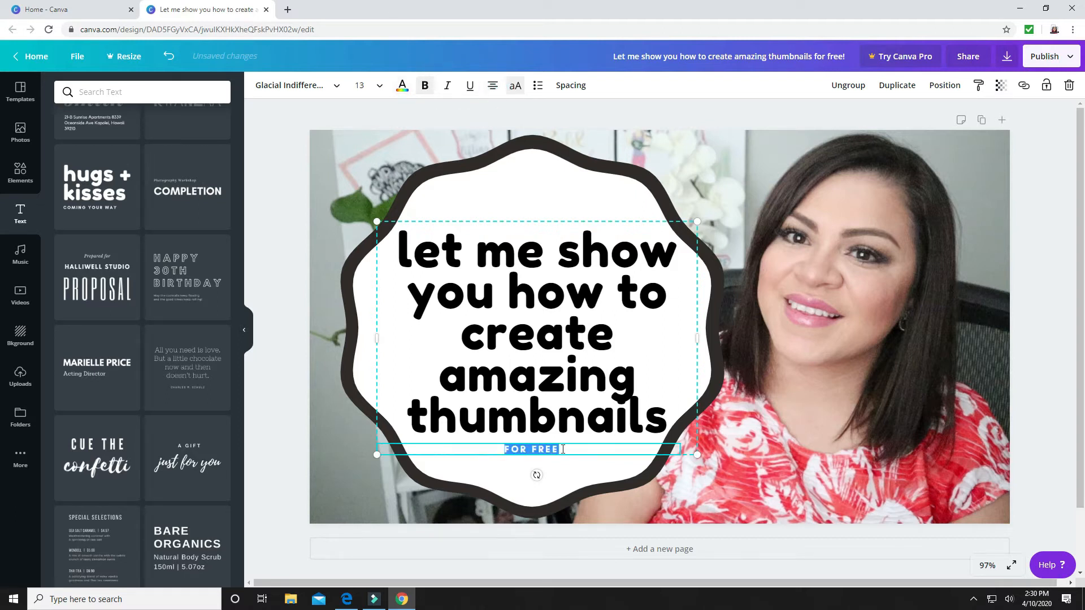
Set the "FOR FREE" subheading to font size 36 and move the text group down slightly on the badge
{"action": "left_click", "coordinate": [372, 86]}
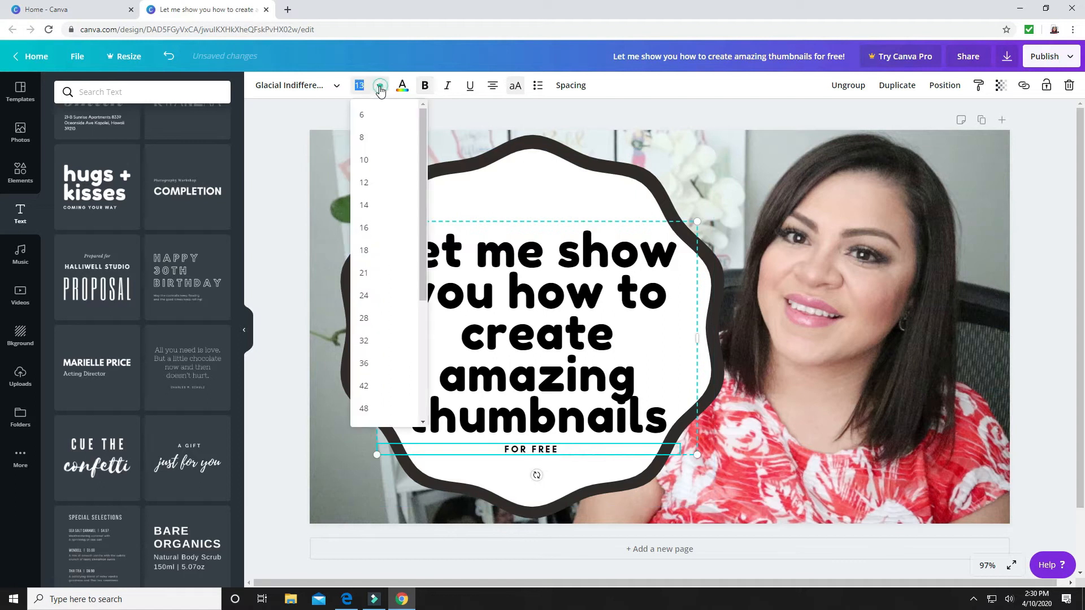
{"action": "scroll", "coordinate": [375, 377], "scroll_direction": "down", "scroll_amount": 5}
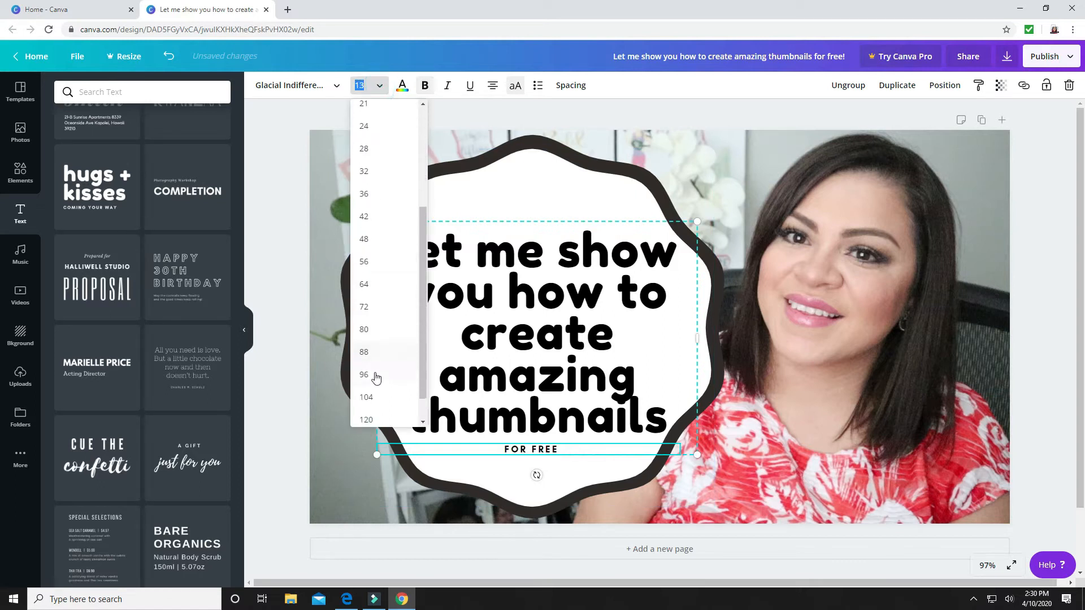
{"action": "left_click", "coordinate": [376, 218]}
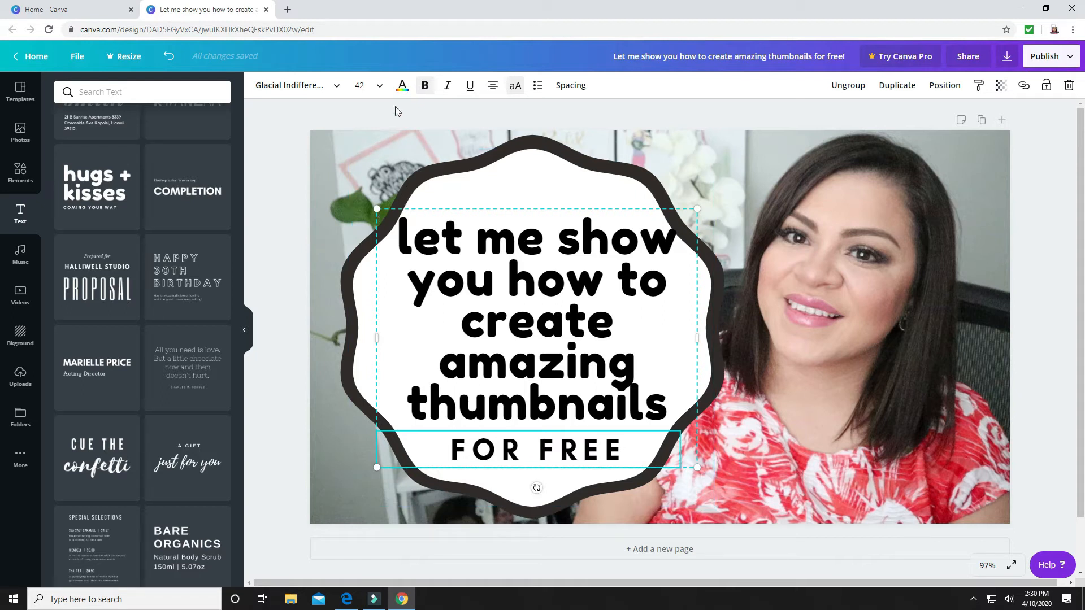
{"action": "left_click", "coordinate": [375, 85]}
{"action": "left_click", "coordinate": [376, 243]}
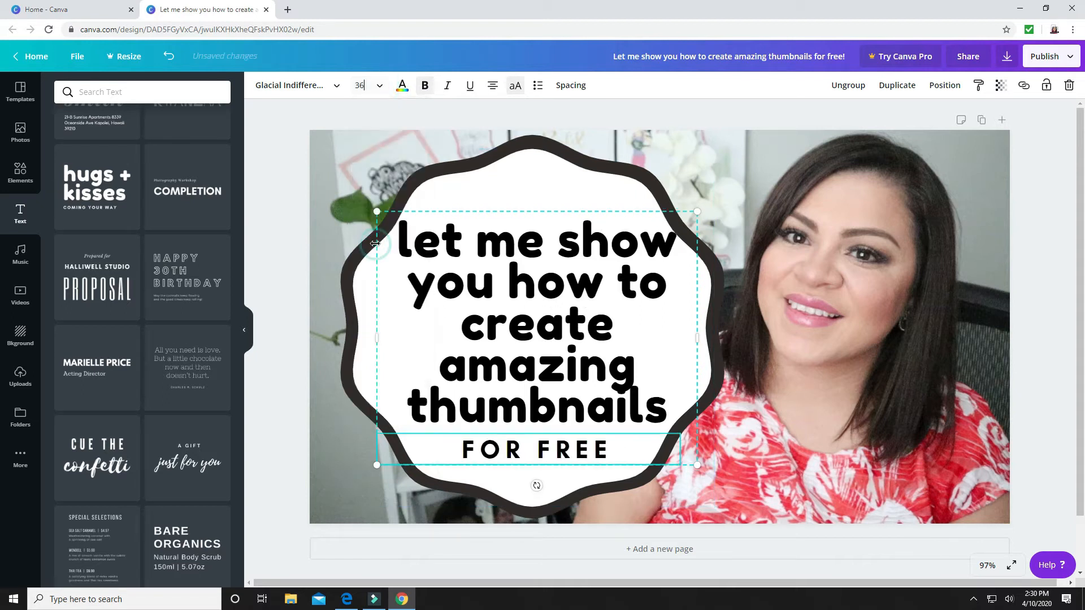
{"action": "left_click_drag", "start_coordinate": [547, 312], "coordinate": [547, 314]}
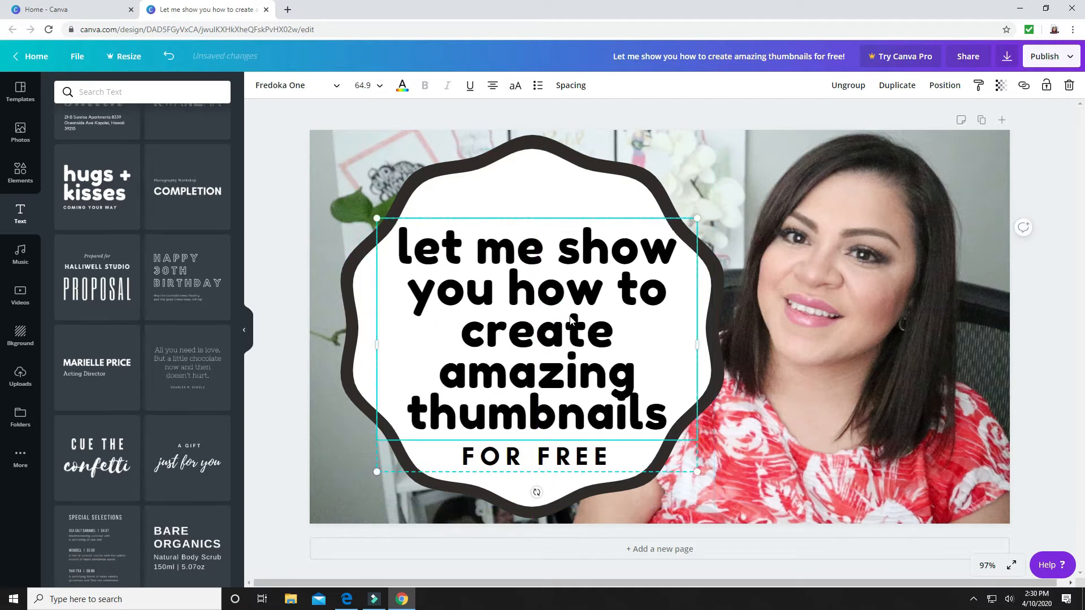
Duplicate the title text group and colour the copy's heading coral red from the default colours
{"action": "left_click", "coordinate": [599, 382]}
{"action": "left_click", "coordinate": [899, 85]}
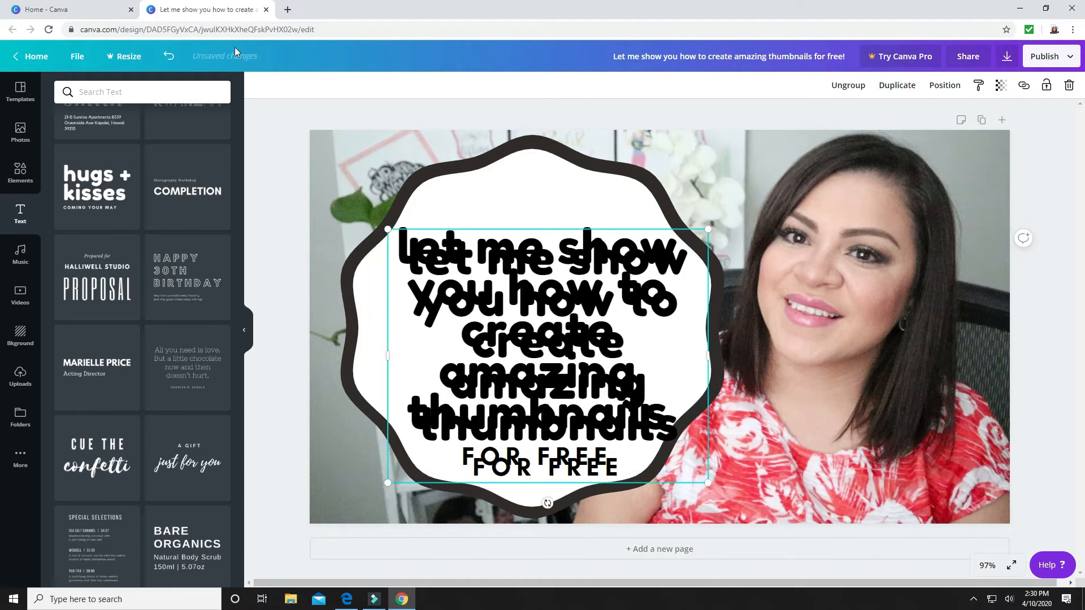
{"action": "left_click", "coordinate": [451, 267]}
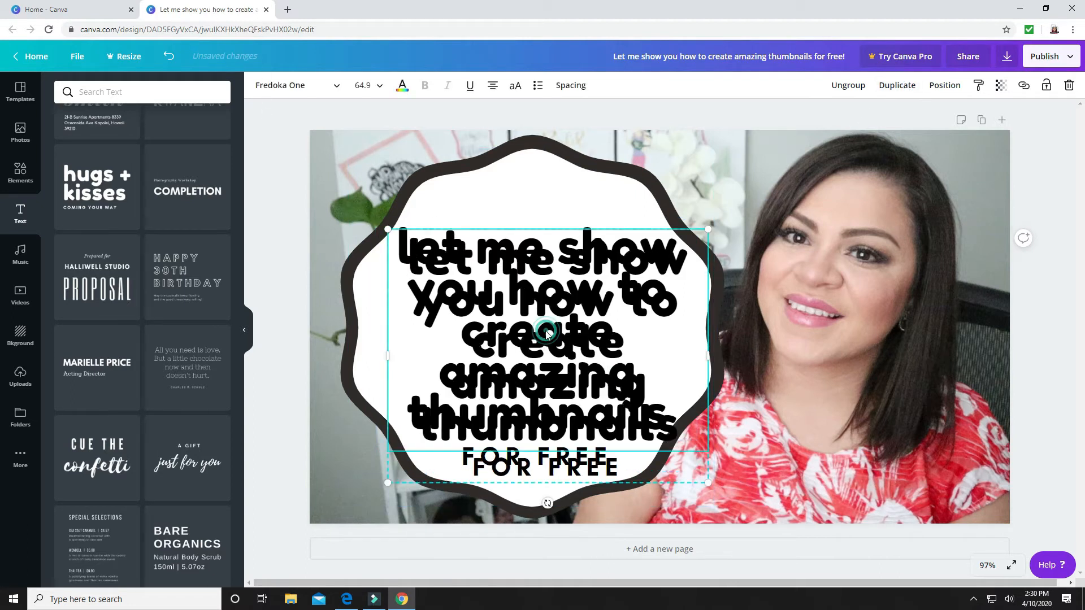
{"action": "left_click", "coordinate": [401, 89]}
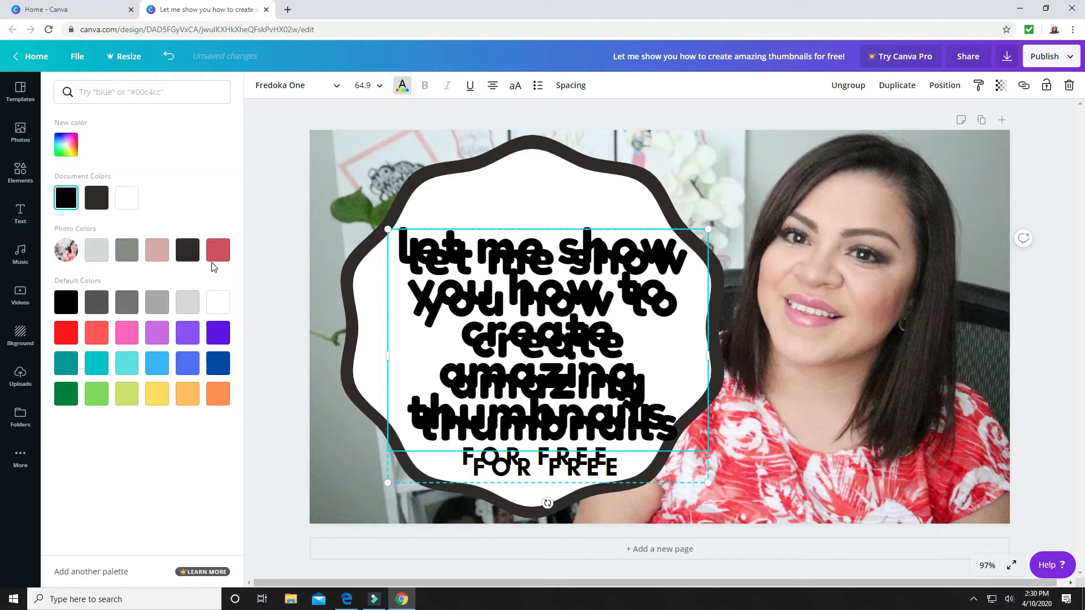
{"action": "left_click", "coordinate": [105, 329]}
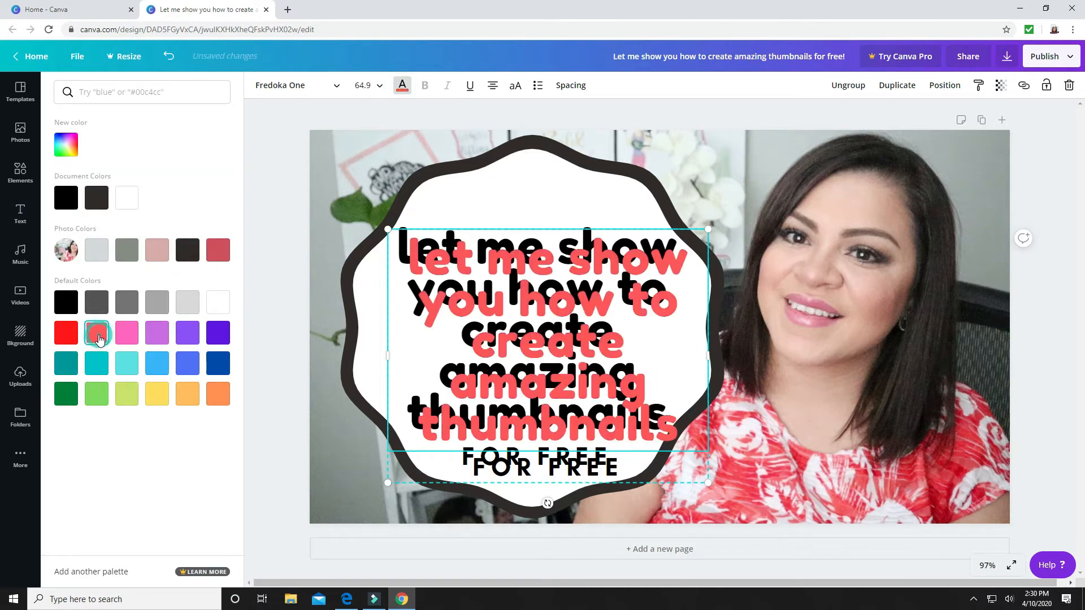
Place the coral copy over the black title, offset slightly to the right as a shadow effect, and remove the copy's "FOR FREE" text
{"action": "left_click_drag", "start_coordinate": [596, 416], "coordinate": [588, 404]}
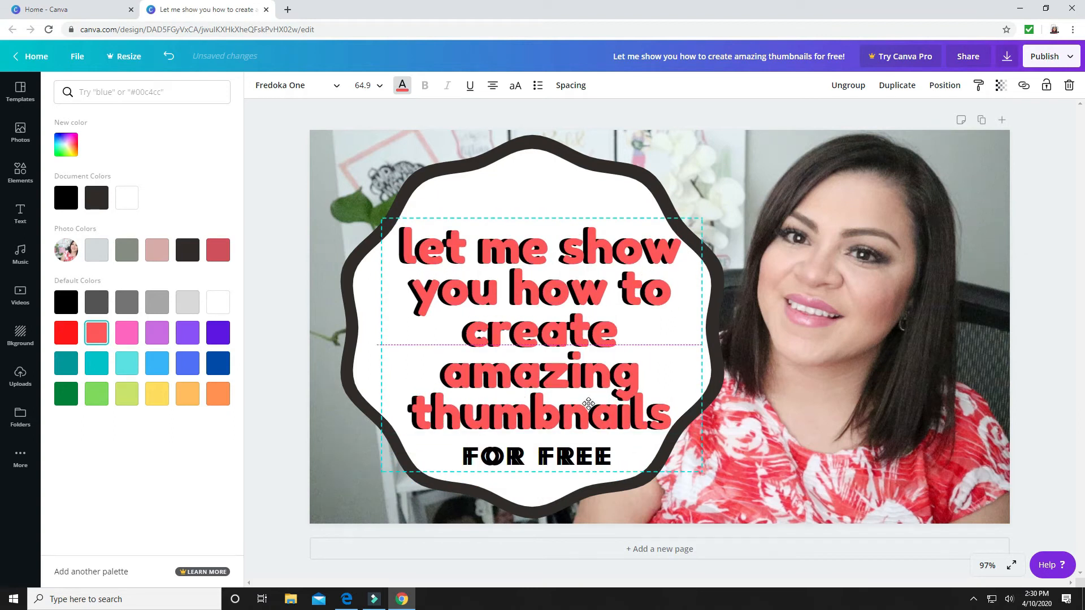
{"action": "left_click_drag", "start_coordinate": [588, 404], "coordinate": [587, 405]}
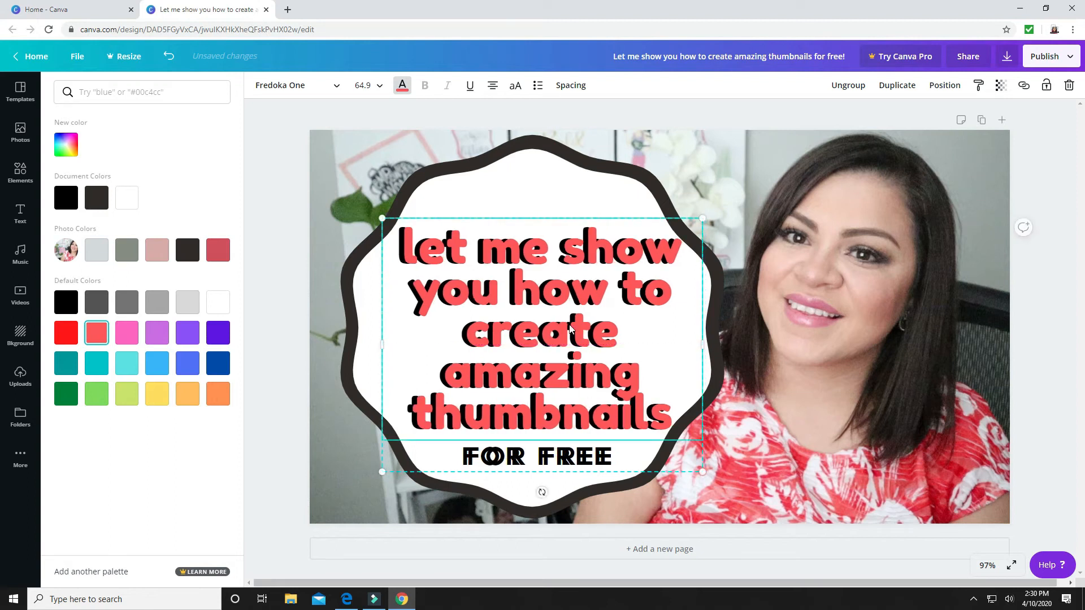
{"action": "left_click", "coordinate": [548, 459]}
{"action": "left_click", "coordinate": [615, 454]}
{"action": "left_click_drag", "start_coordinate": [616, 455], "coordinate": [465, 456]}
{"action": "left_click", "coordinate": [542, 456]}
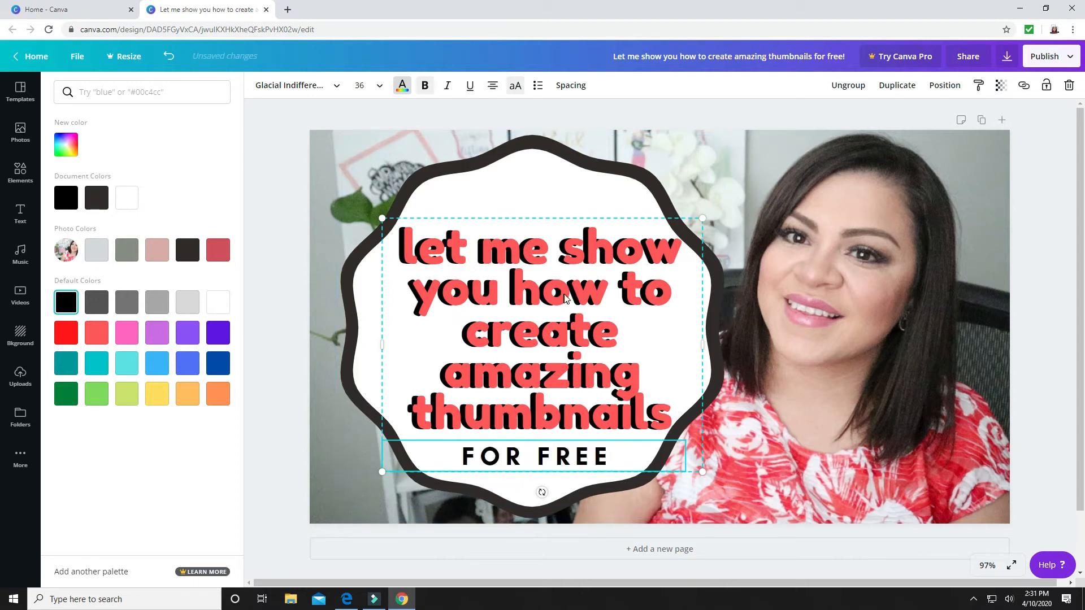
Colour the word "thumbnails" in the coral heading yellow from the default colours
{"action": "left_click", "coordinate": [608, 326]}
{"action": "left_click", "coordinate": [649, 367]}
{"action": "left_click_drag", "start_coordinate": [678, 414], "coordinate": [418, 406]}
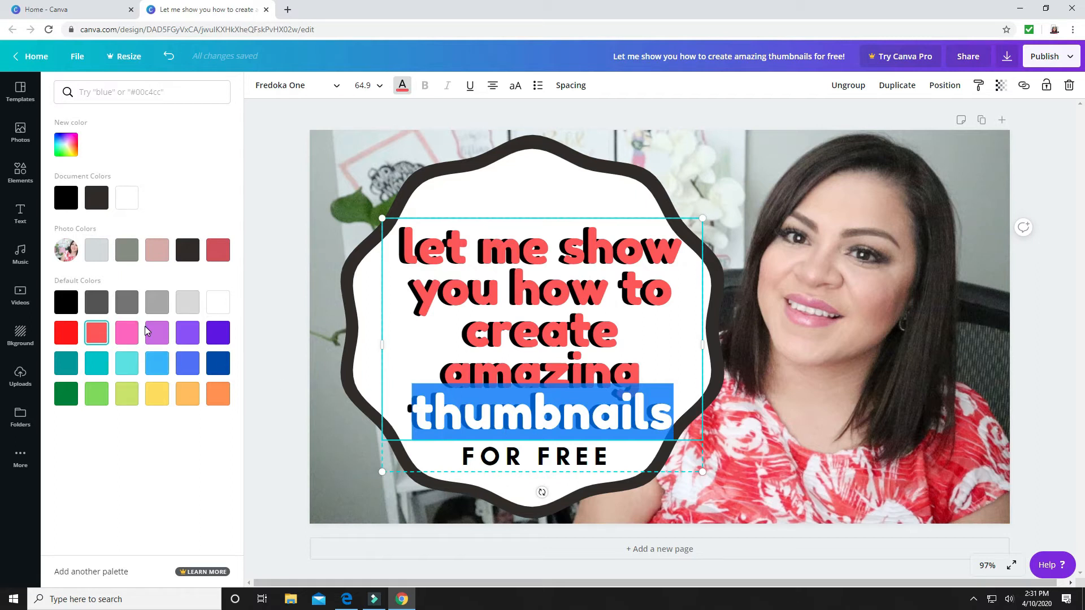
{"action": "left_click", "coordinate": [154, 392]}
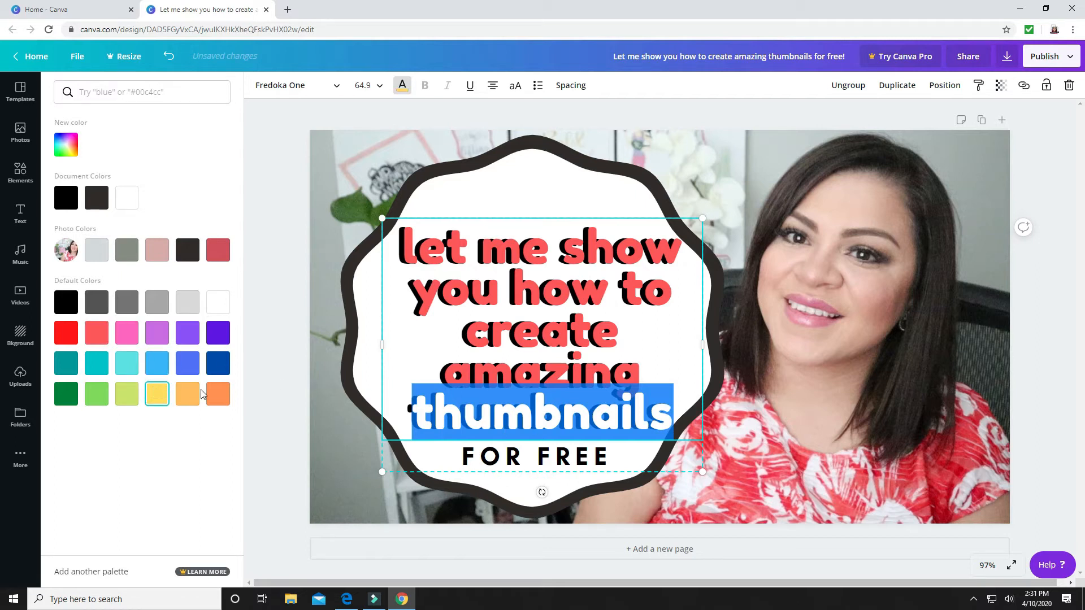
Try colouring the word "thumbnails" in the coral heading dusty pink from the photo colours
{"action": "left_click", "coordinate": [341, 445]}
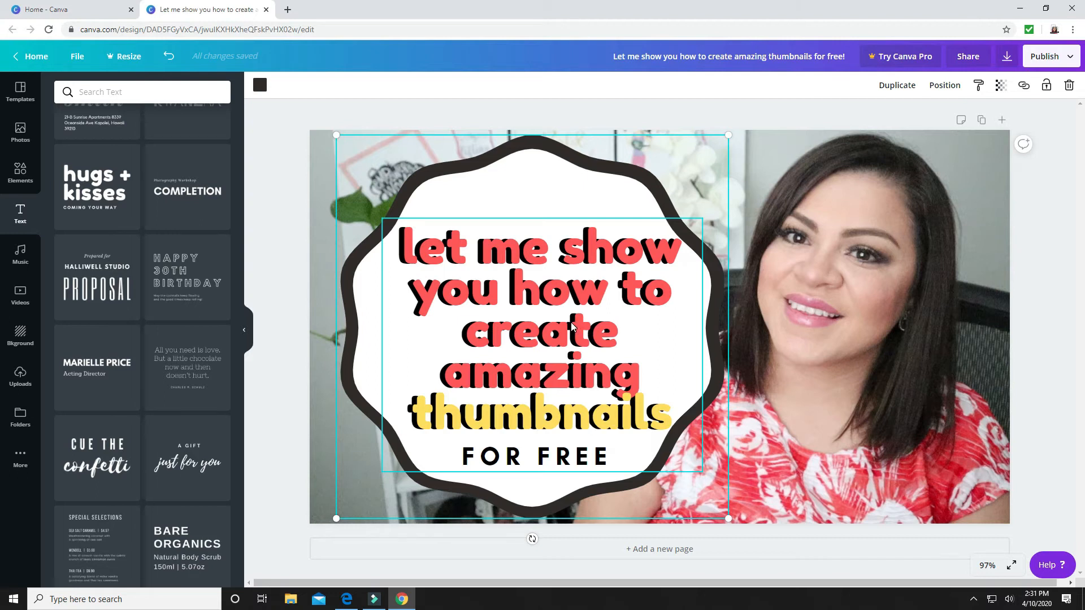
{"action": "left_click", "coordinate": [575, 421]}
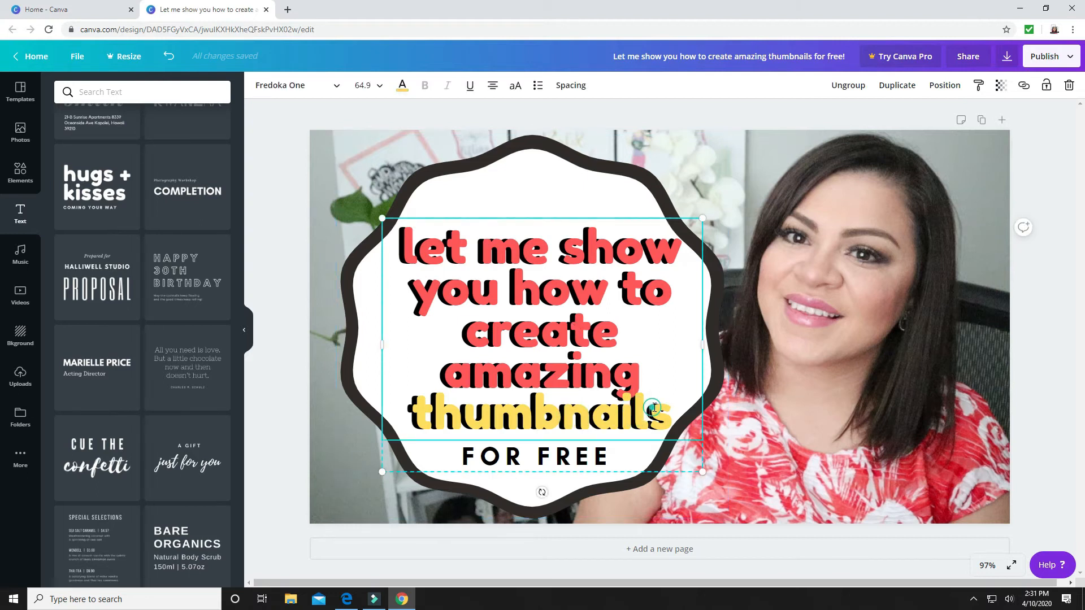
{"action": "left_click_drag", "start_coordinate": [675, 409], "coordinate": [422, 392]}
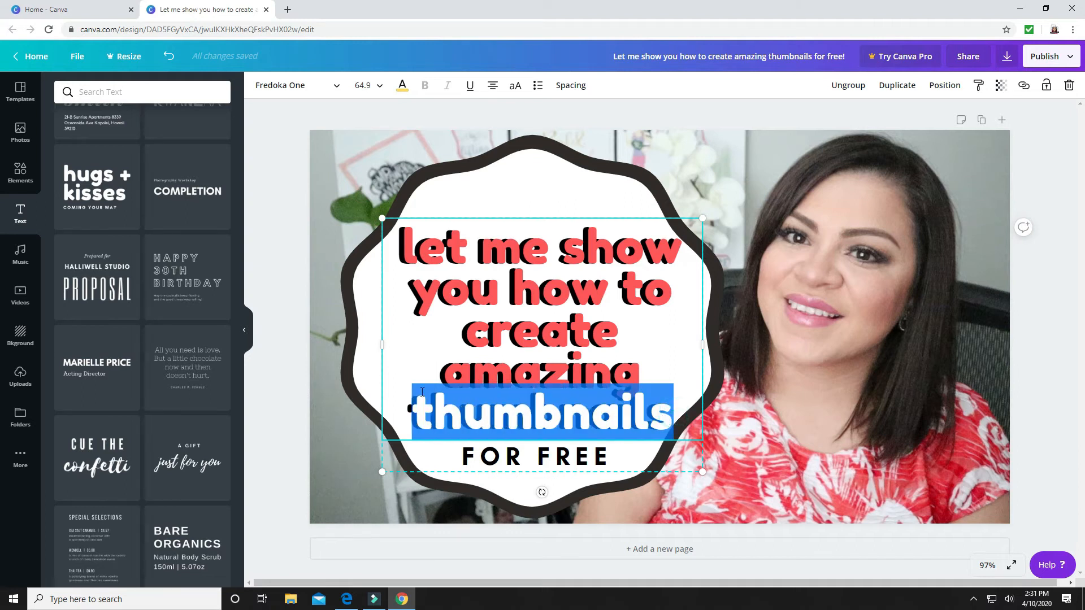
{"action": "left_click", "coordinate": [403, 85]}
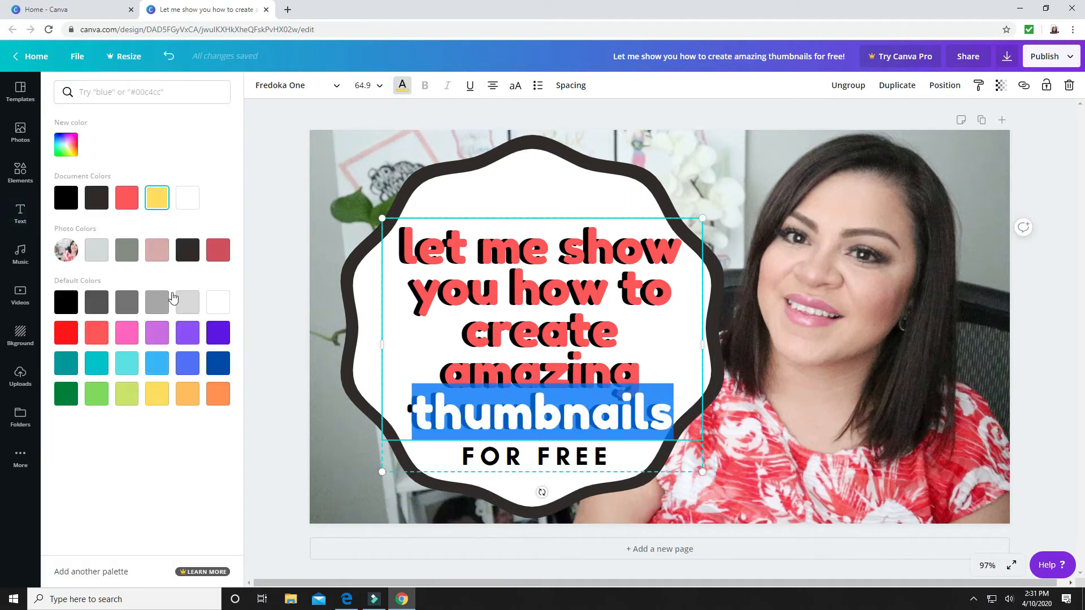
{"action": "left_click", "coordinate": [154, 256]}
{"action": "left_click", "coordinate": [360, 453]}
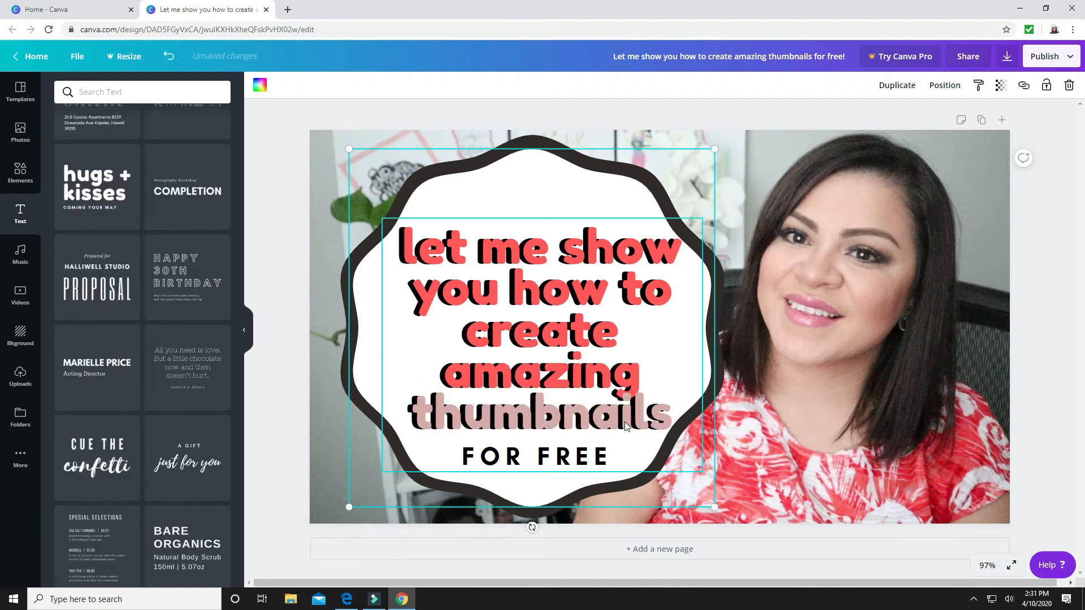
Colour the word "thumbnails" in the coral heading light turquoise from the default colours
{"action": "left_click_drag", "start_coordinate": [658, 414], "coordinate": [416, 413]}
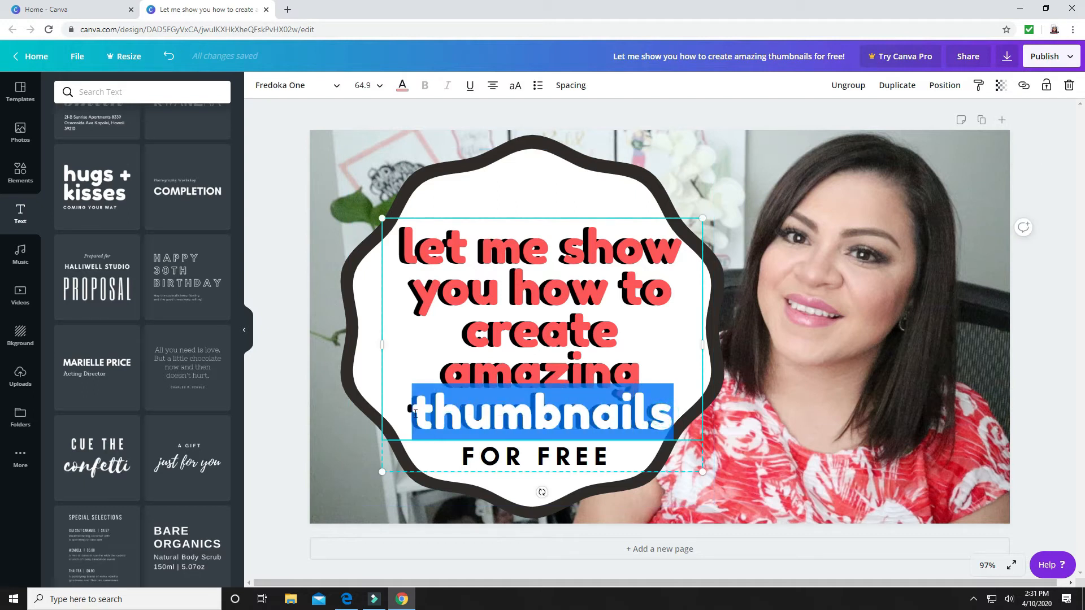
{"action": "left_click", "coordinate": [403, 86]}
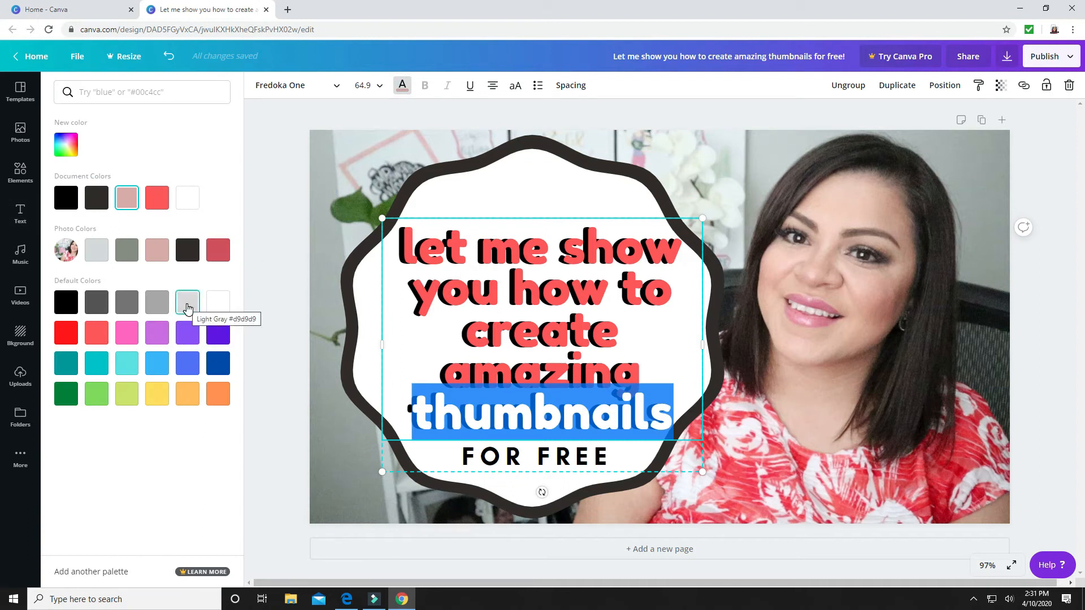
{"action": "left_click", "coordinate": [125, 371]}
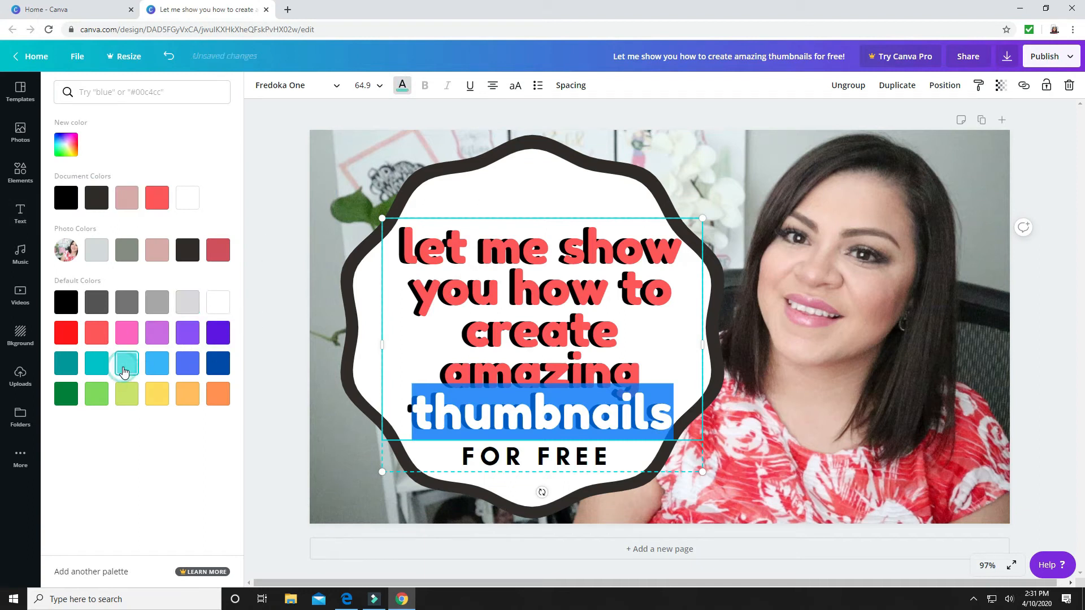
{"action": "left_click", "coordinate": [342, 454]}
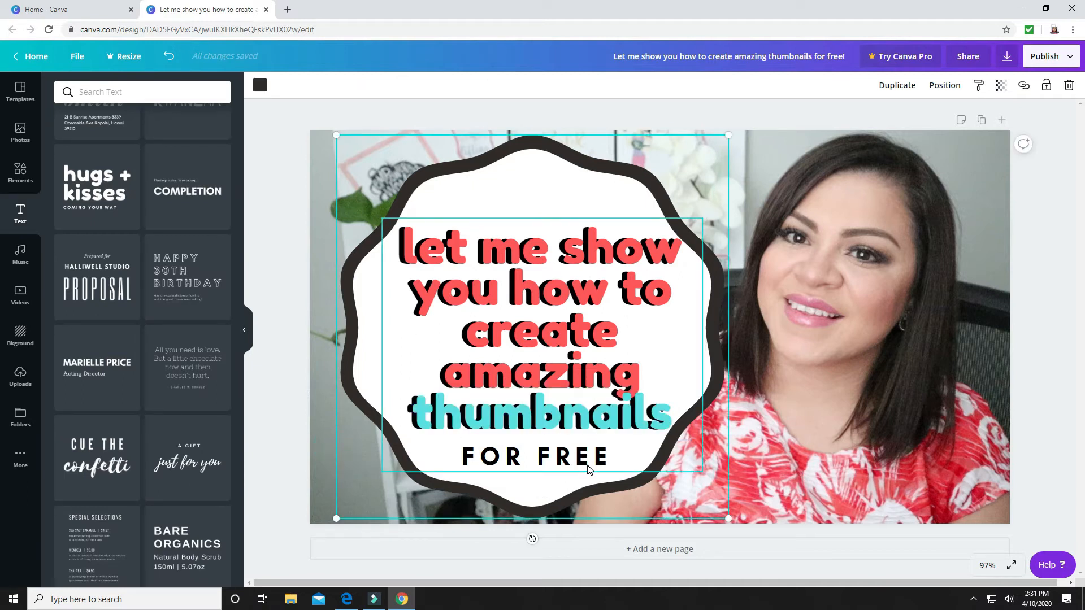
{"action": "left_click", "coordinate": [545, 192]}
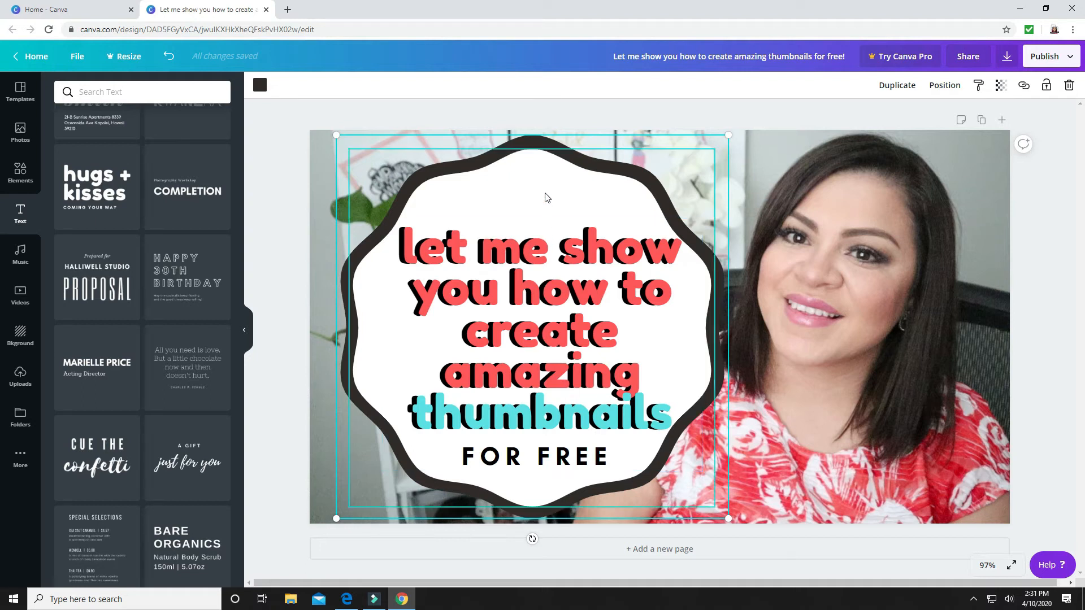
{"action": "left_click", "coordinate": [752, 160]}
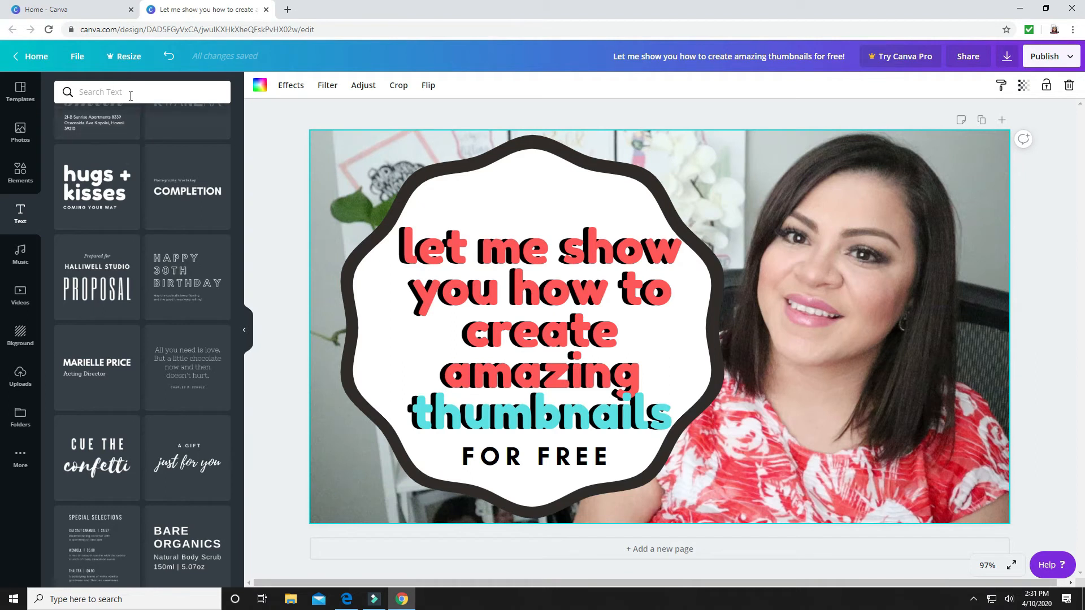
Search the elements for "youtube" and add the YouTube logo with the wordmark to the page
{"action": "left_click", "coordinate": [21, 172]}
{"action": "left_click", "coordinate": [146, 92]}
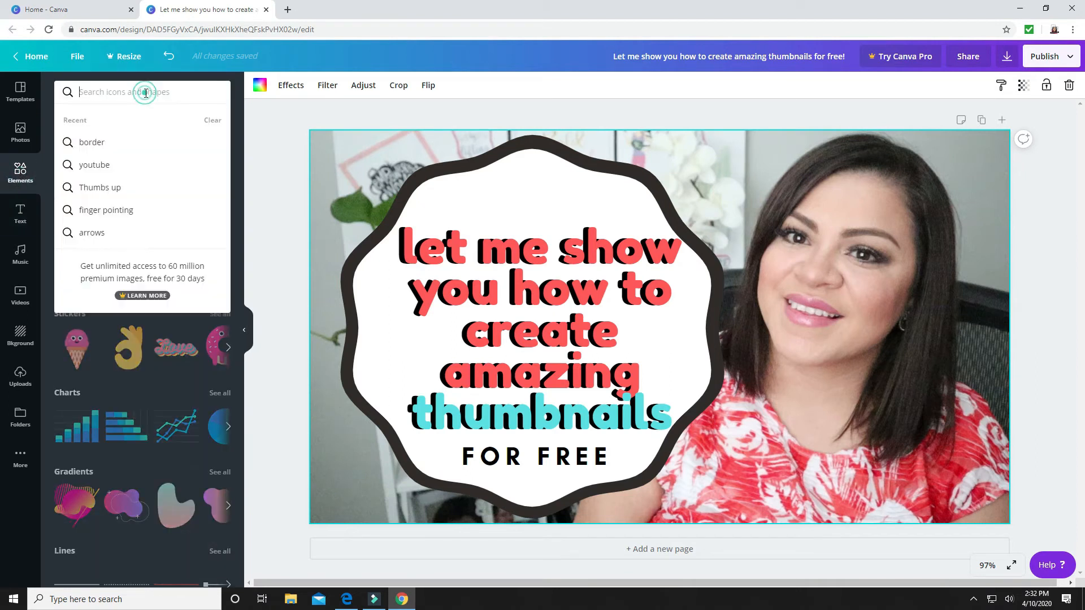
{"action": "type", "text": "youtube"}
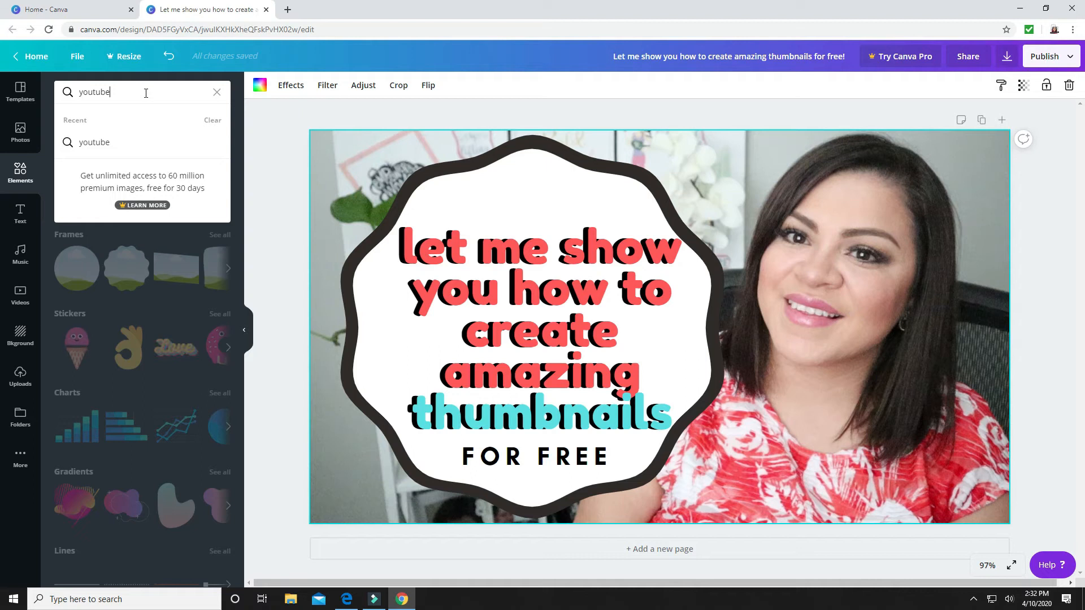
{"action": "key", "text": "Return"}
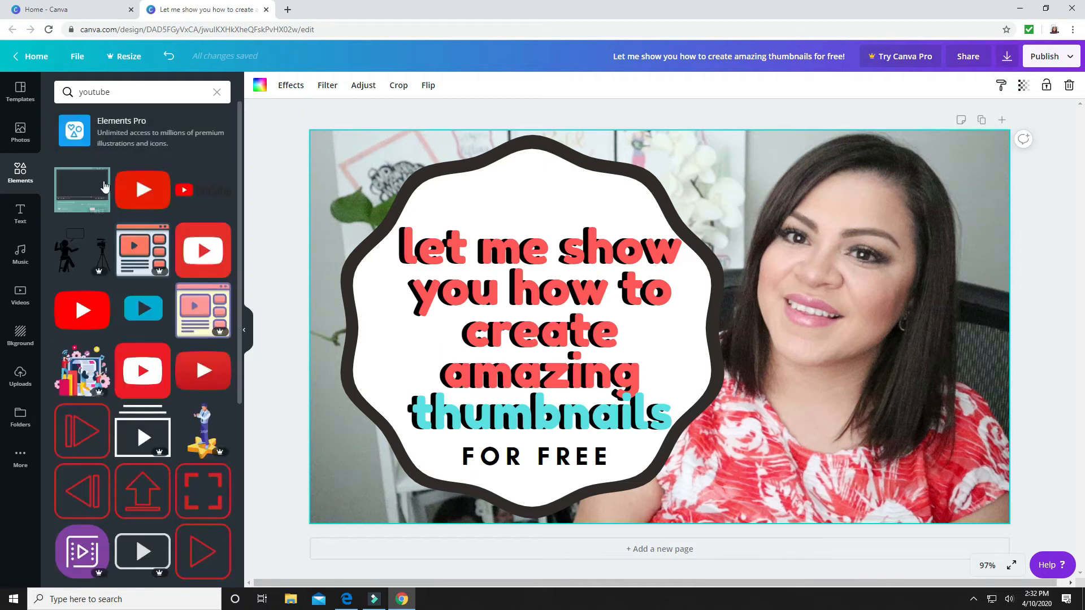
{"action": "left_click", "coordinate": [192, 187]}
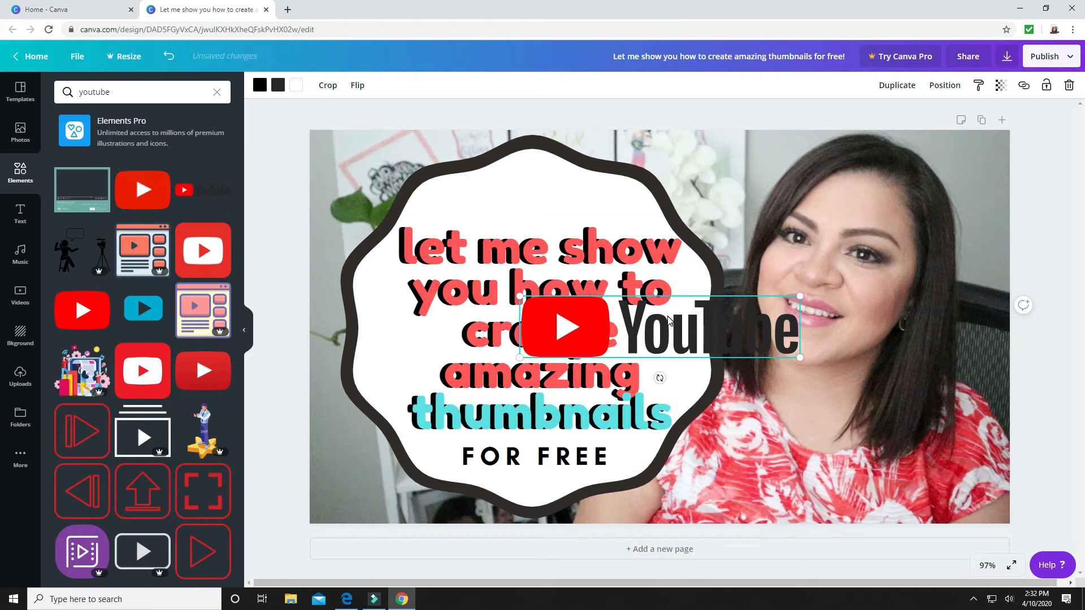
Shrink the YouTube logo and centre it in the top of the scalloped badge, just above the title
{"action": "left_click_drag", "start_coordinate": [649, 292], "coordinate": [554, 192]}
{"action": "left_click_drag", "start_coordinate": [683, 168], "coordinate": [608, 187]}
{"action": "left_click_drag", "start_coordinate": [522, 209], "coordinate": [549, 203]}
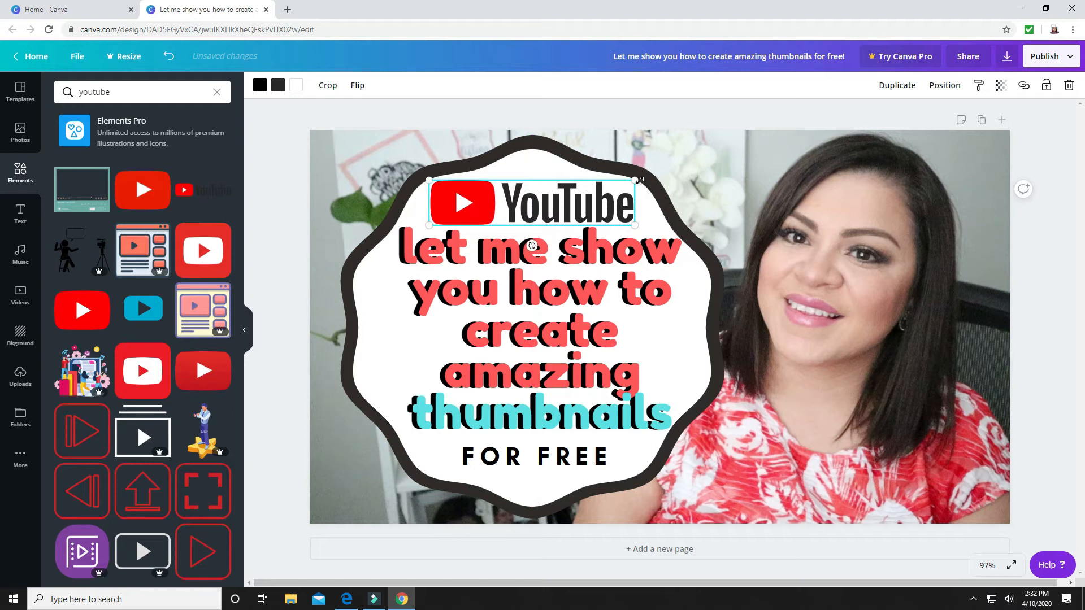
{"action": "left_click_drag", "start_coordinate": [637, 181], "coordinate": [618, 184]}
{"action": "left_click_drag", "start_coordinate": [493, 210], "coordinate": [502, 201]}
{"action": "left_click", "coordinate": [491, 202]}
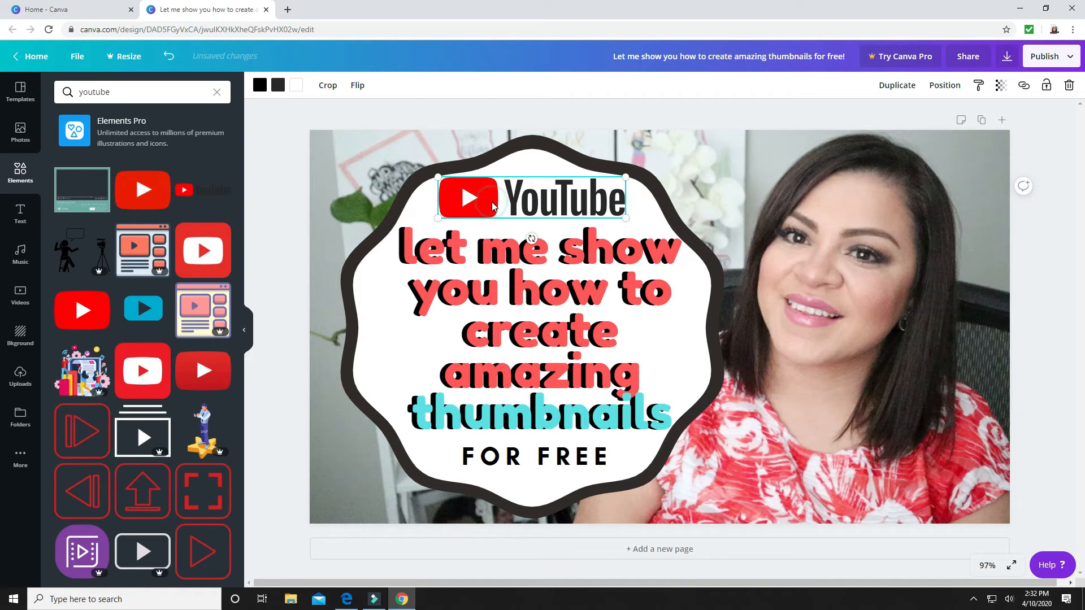
{"action": "left_click", "coordinate": [710, 173]}
{"action": "left_click", "coordinate": [765, 175]}
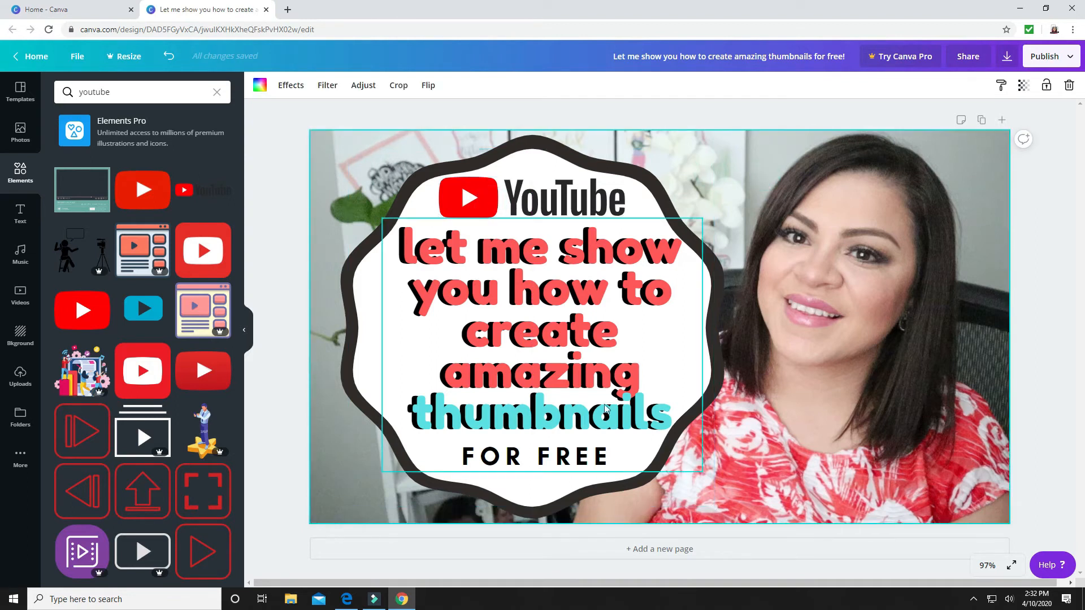
{"action": "left_click", "coordinate": [341, 510]}
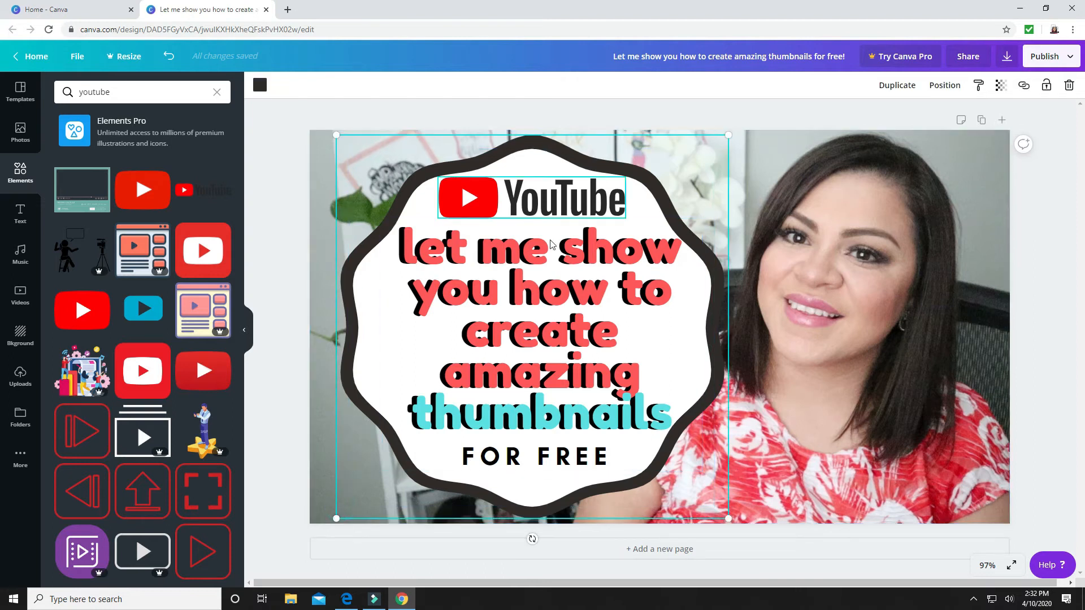
{"action": "left_click", "coordinate": [763, 167]}
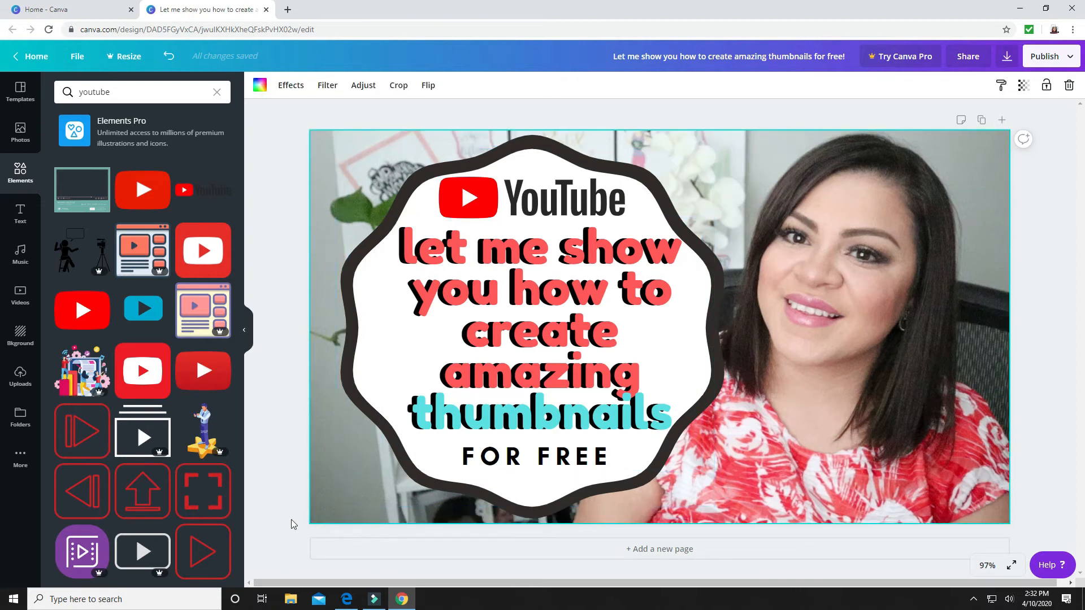
Add the recently used thumbs-up graphic and place it, reduced and tilted about -13°, near the photo's lower-right corner
{"action": "left_click", "coordinate": [214, 92]}
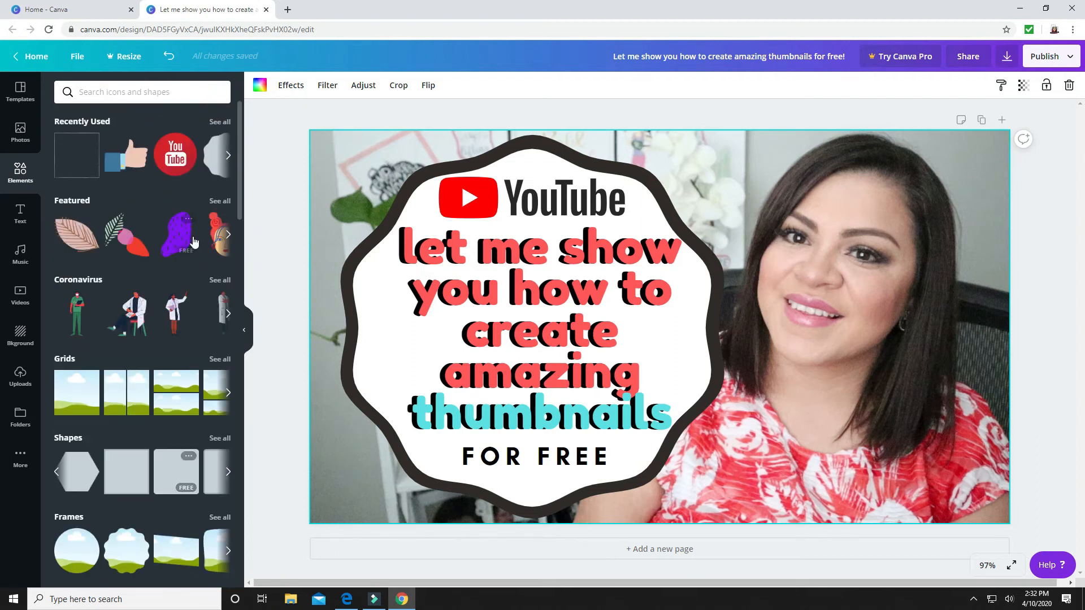
{"action": "left_click", "coordinate": [126, 155]}
{"action": "left_click_drag", "start_coordinate": [699, 367], "coordinate": [916, 468]}
{"action": "left_click_drag", "start_coordinate": [875, 522], "coordinate": [901, 528]}
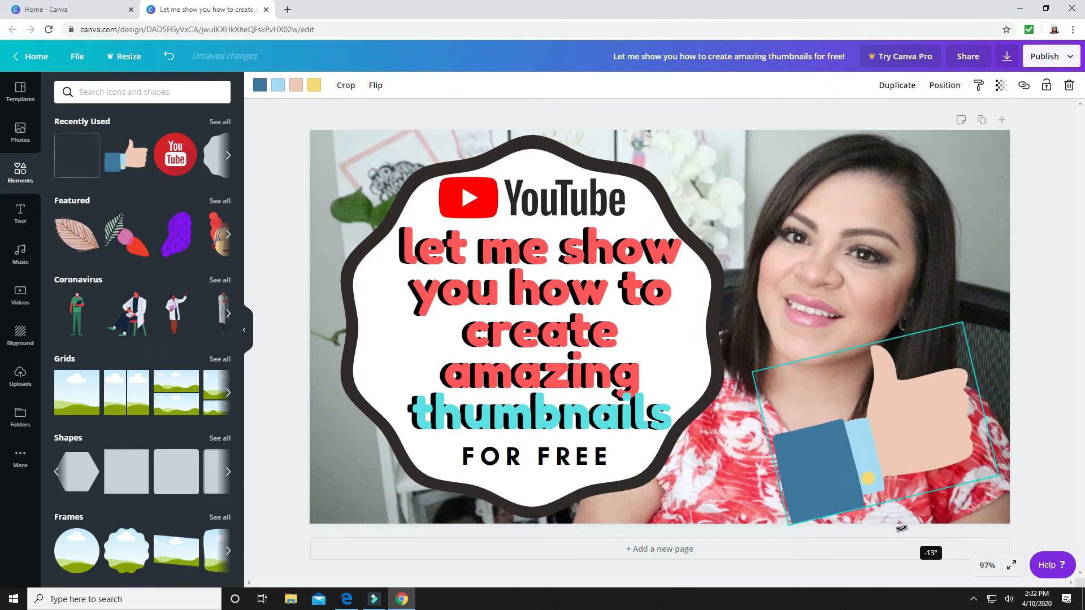
{"action": "left_click_drag", "start_coordinate": [871, 462], "coordinate": [895, 460]}
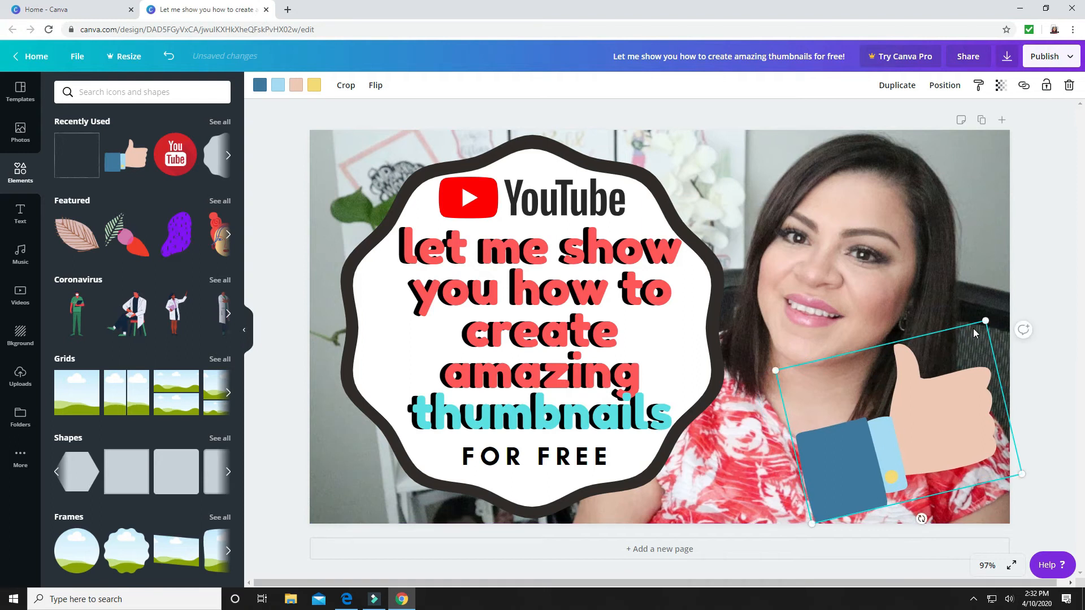
{"action": "left_click_drag", "start_coordinate": [988, 319], "coordinate": [942, 376]}
{"action": "mouse_move", "coordinate": [882, 479]}
{"action": "left_mouse_down"}
{"action": "mouse_move", "coordinate": [907, 464]}
{"action": "mouse_move", "coordinate": [897, 465]}
{"action": "left_mouse_up"}
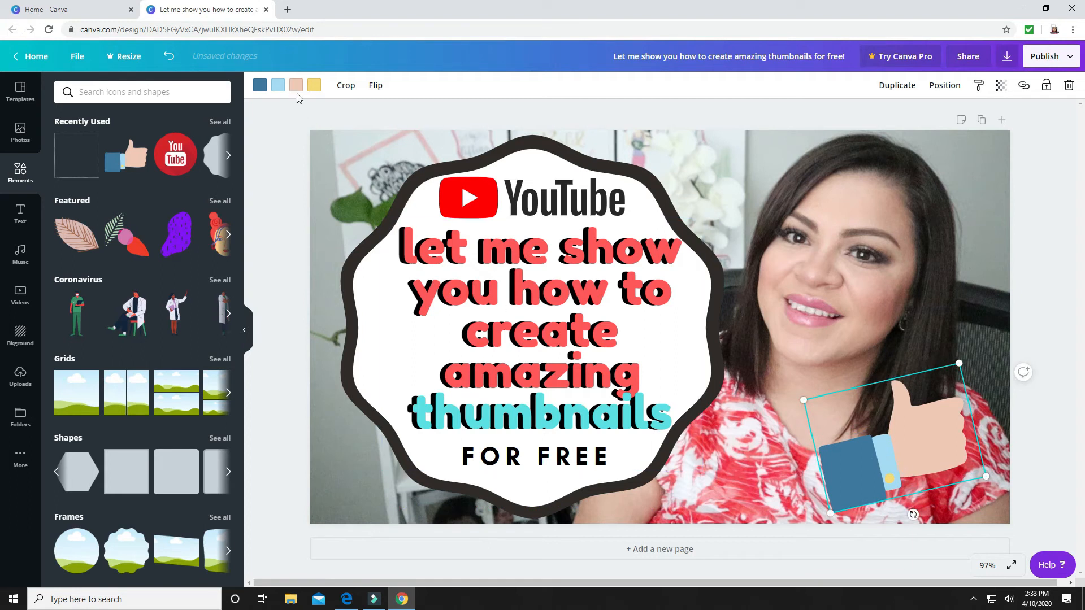
Recolour the thumbs-up graphic's sleeve turquoise and its cuff white from the document colours
{"action": "left_click", "coordinate": [259, 86]}
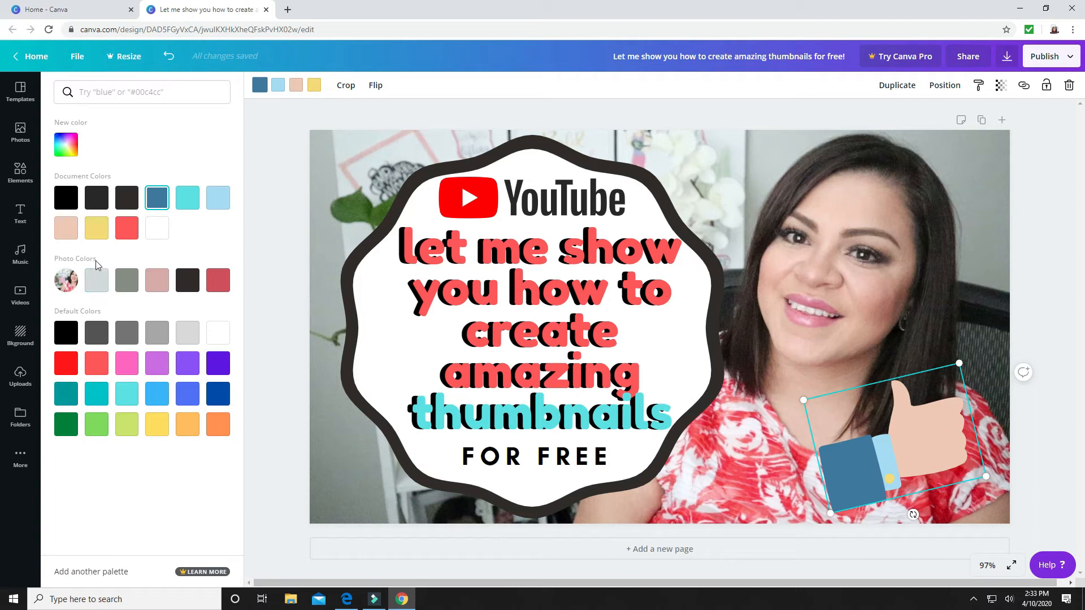
{"action": "left_click", "coordinate": [188, 207]}
{"action": "left_click", "coordinate": [277, 88]}
{"action": "left_click", "coordinate": [157, 233]}
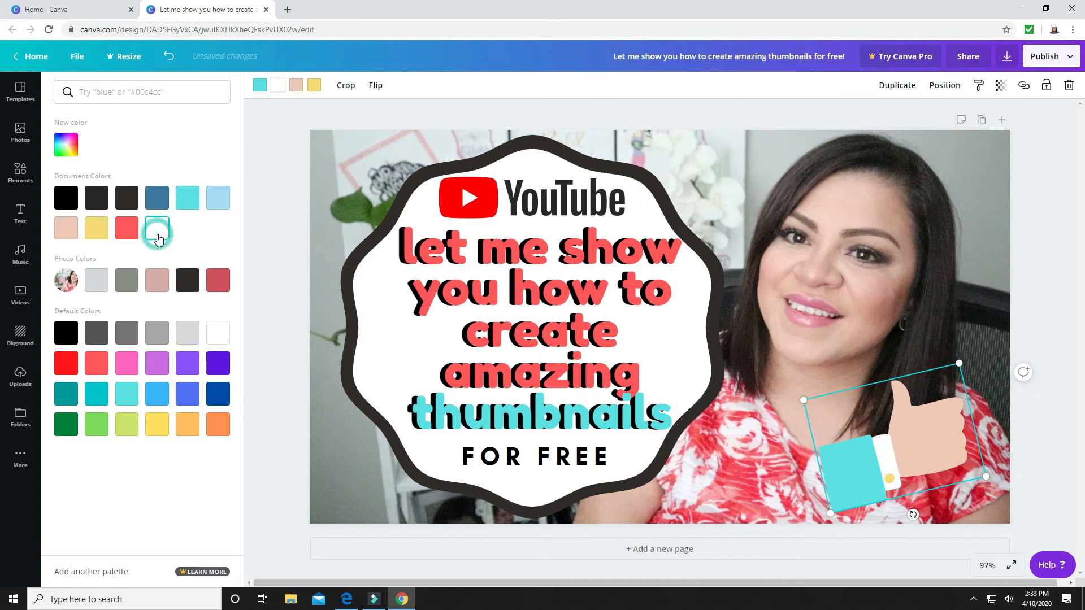
Move the thumbs-up graphic slightly to the right, closer to the photo's edge
{"action": "left_click", "coordinate": [989, 400]}
{"action": "left_click_drag", "start_coordinate": [910, 444], "coordinate": [925, 448]}
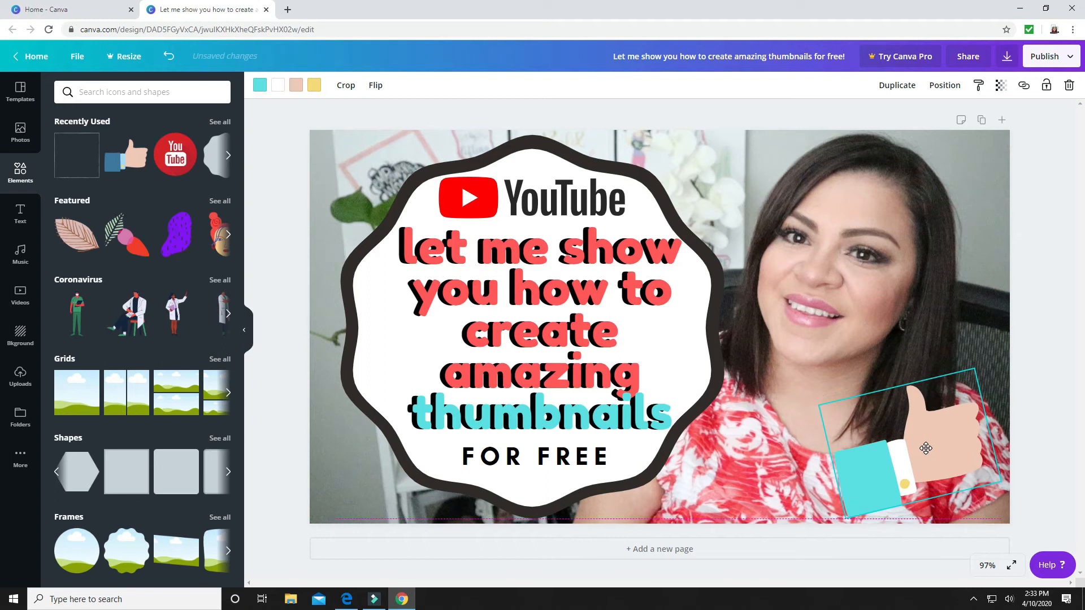
{"action": "left_click", "coordinate": [963, 305]}
{"action": "left_click", "coordinate": [910, 481]}
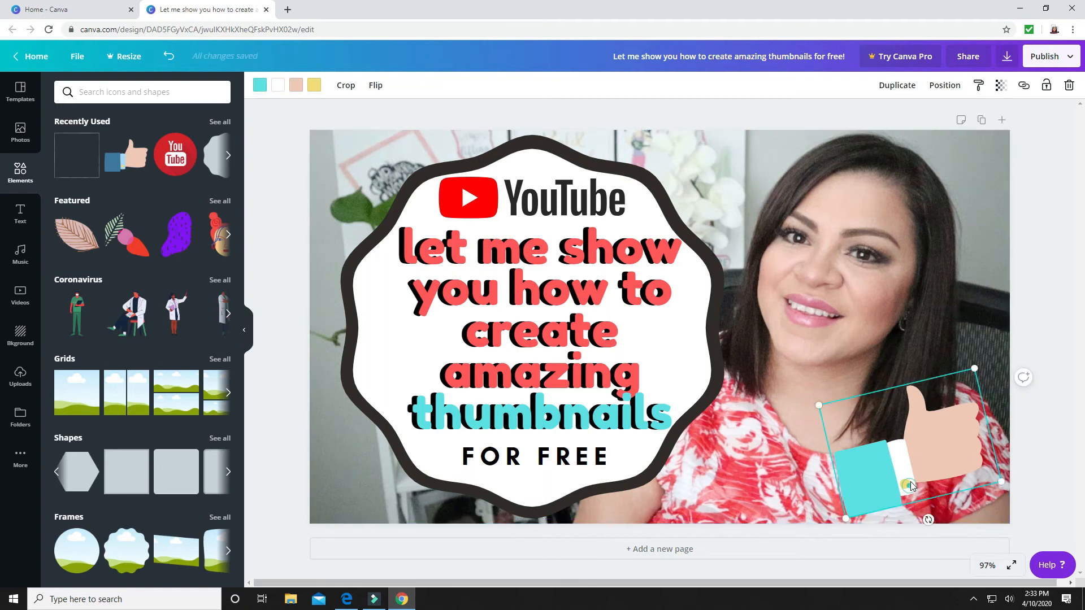
{"action": "left_click_drag", "start_coordinate": [910, 482], "coordinate": [912, 469]}
{"action": "left_click", "coordinate": [964, 316]}
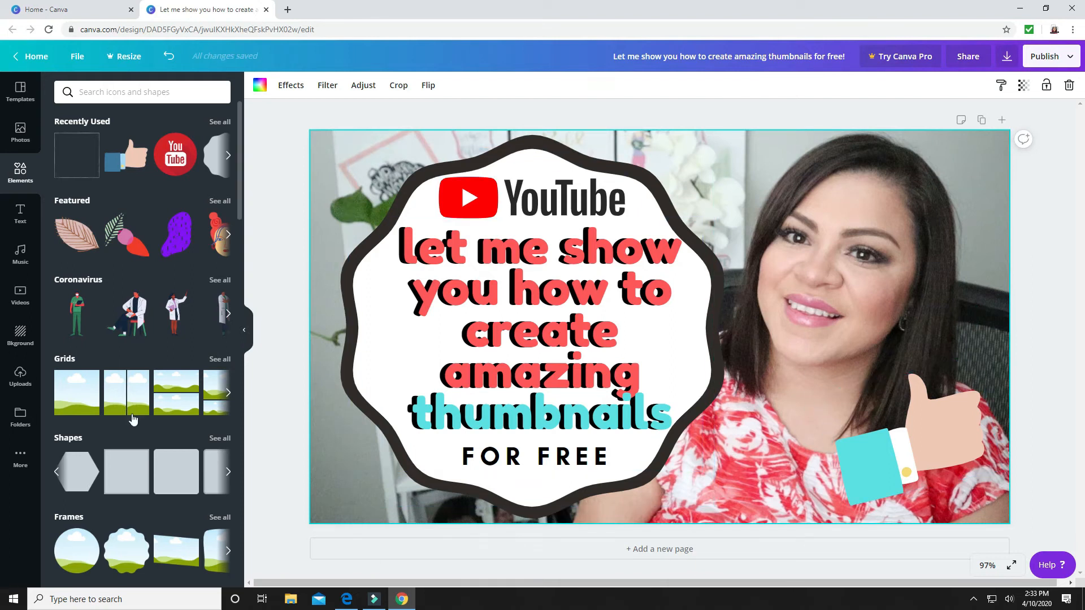
Frame the whole page with the recently used thin square outline and colour it coral red from the document colours
{"action": "scroll", "coordinate": [135, 414], "scroll_direction": "down", "scroll_amount": 5}
{"action": "scroll", "coordinate": [130, 413], "scroll_direction": "up", "scroll_amount": 5}
{"action": "left_click", "coordinate": [73, 166]}
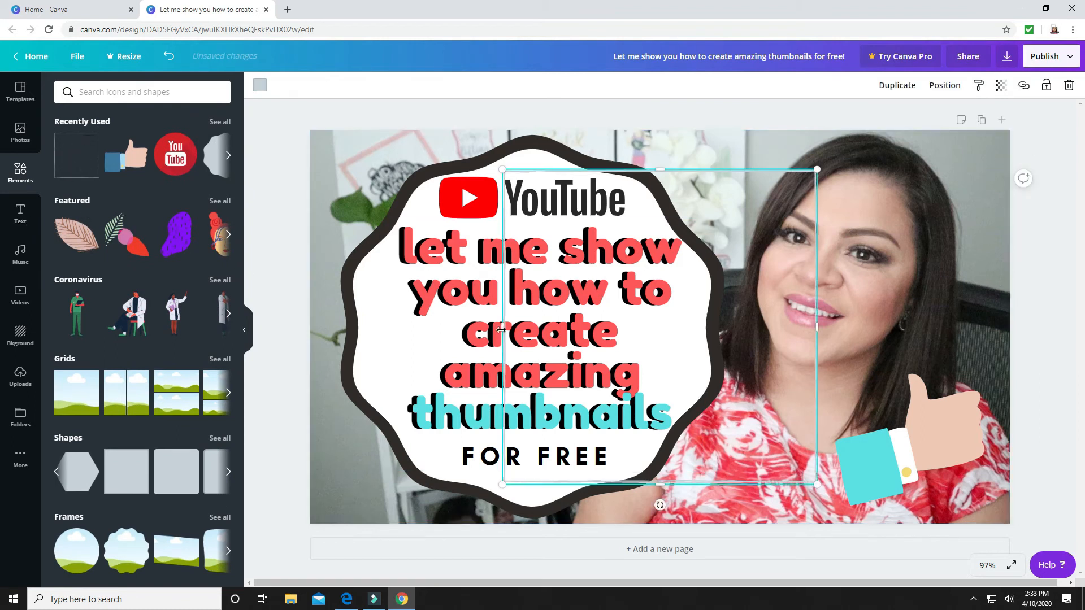
{"action": "left_click_drag", "start_coordinate": [484, 329], "coordinate": [314, 329]}
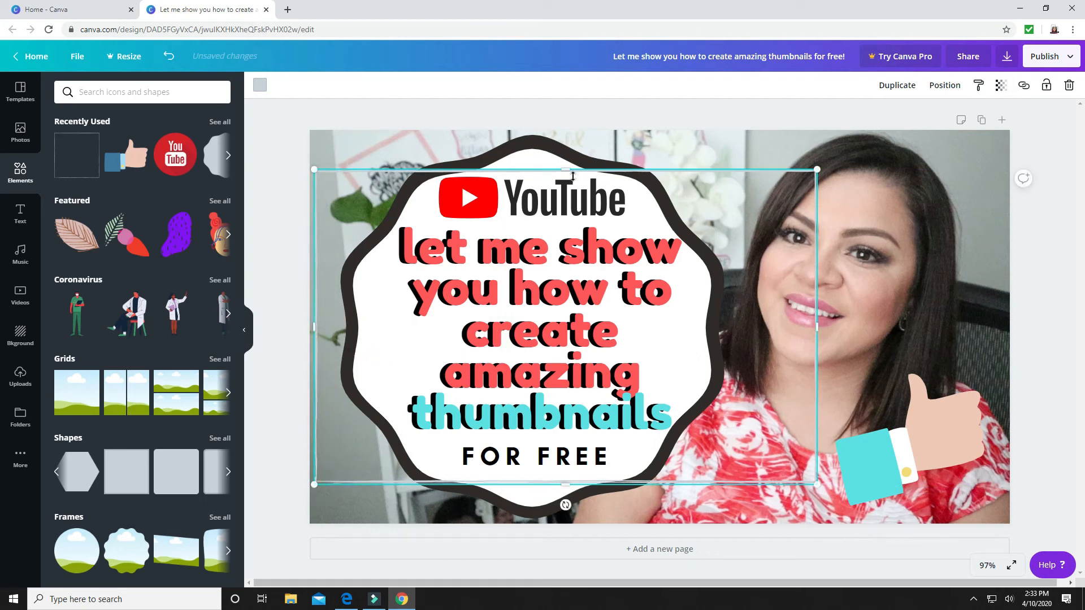
{"action": "left_click_drag", "start_coordinate": [565, 173], "coordinate": [564, 131]}
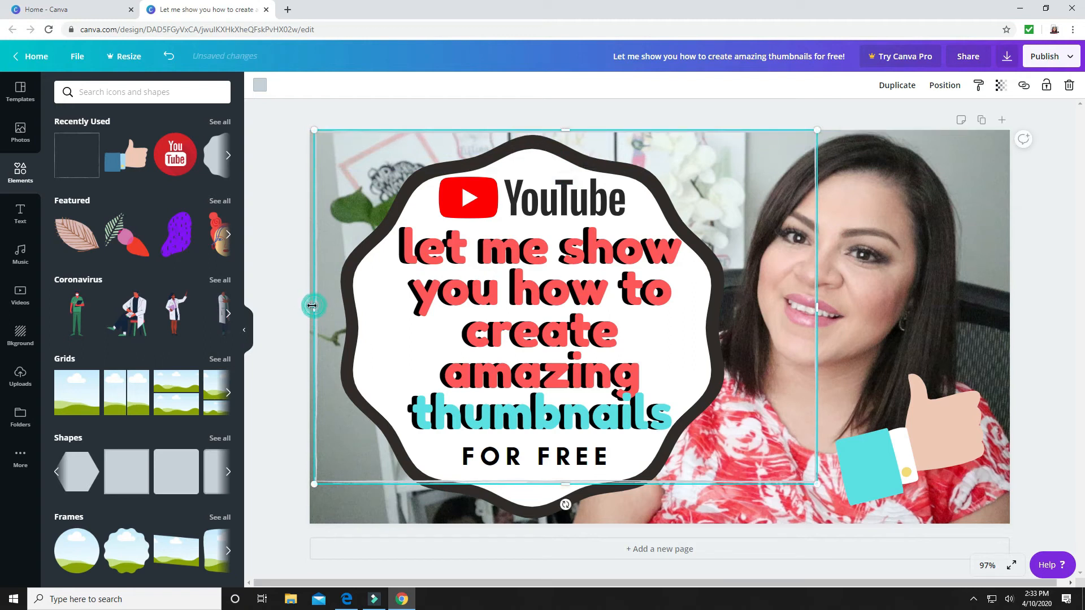
{"action": "left_click_drag", "start_coordinate": [566, 484], "coordinate": [566, 522]}
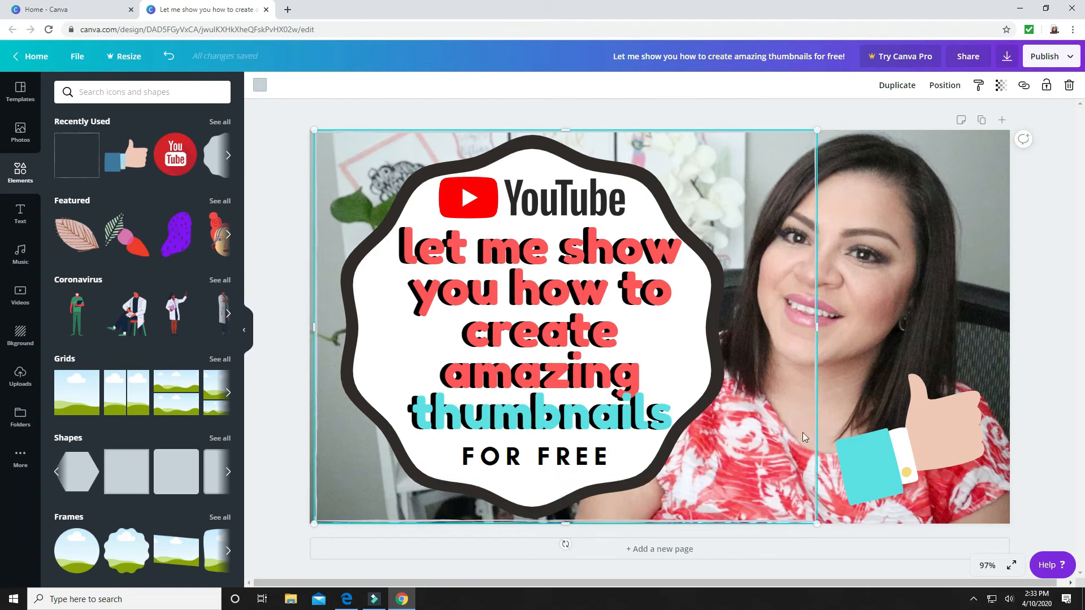
{"action": "left_click_drag", "start_coordinate": [850, 328], "coordinate": [1009, 340]}
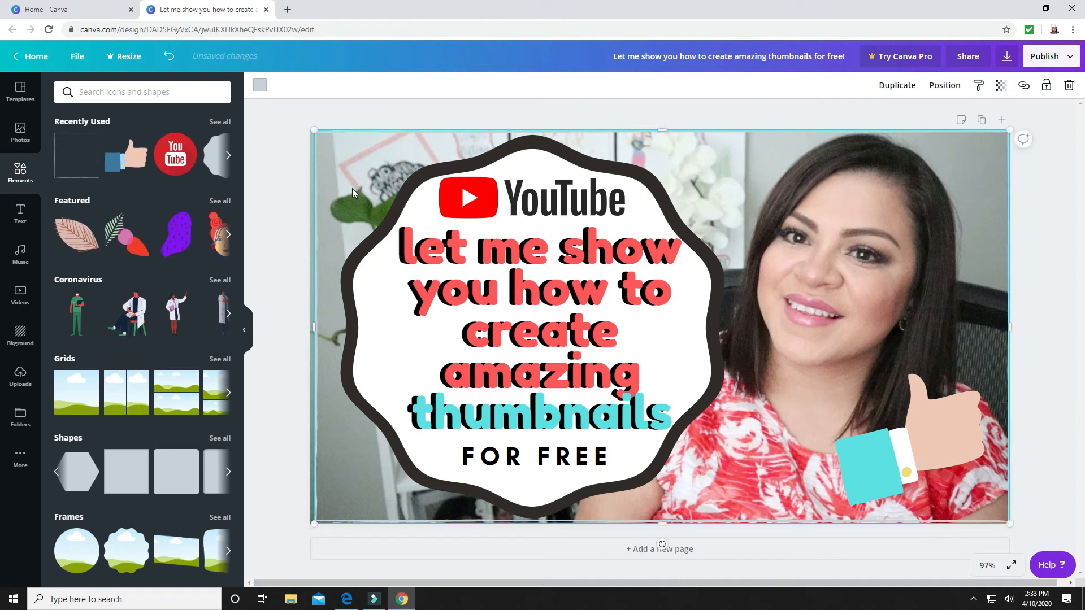
{"action": "left_click", "coordinate": [261, 86]}
{"action": "left_click", "coordinate": [96, 228]}
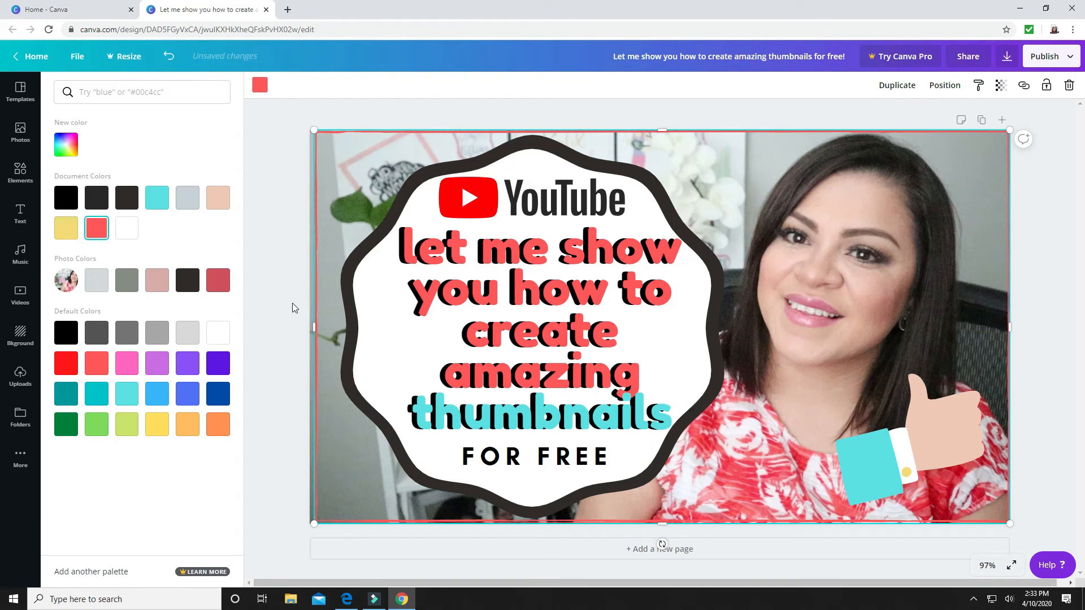
Stretch the coral red outline slightly toward the page's left edge and deselect it
{"action": "left_click_drag", "start_coordinate": [310, 327], "coordinate": [310, 325]}
{"action": "left_click", "coordinate": [1053, 422]}
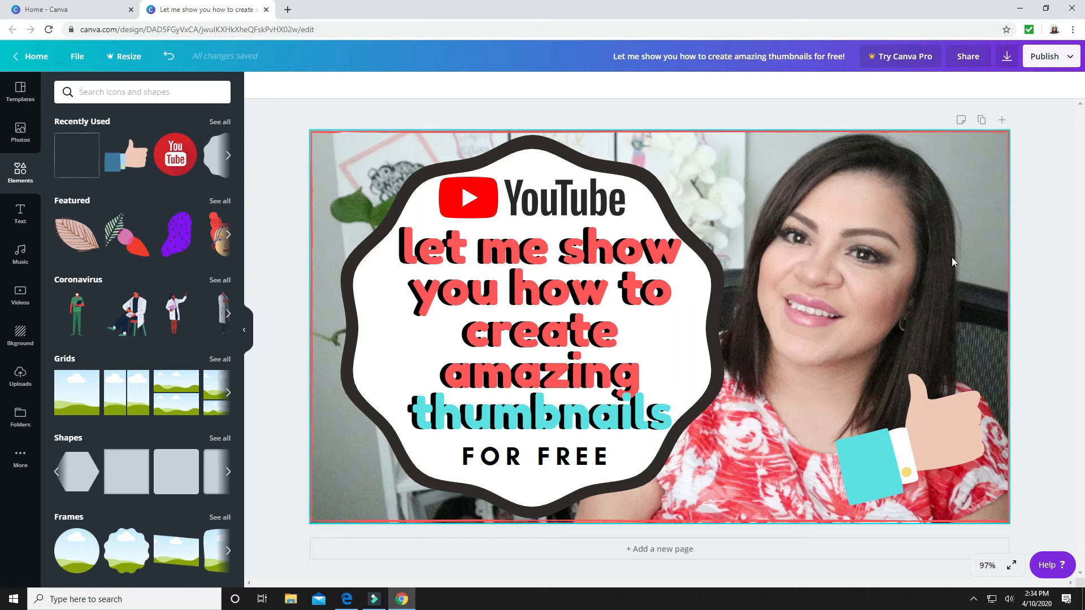
Download the thumbnail as a PNG and leave the design for the overview of all designs
{"action": "left_click", "coordinate": [1007, 56]}
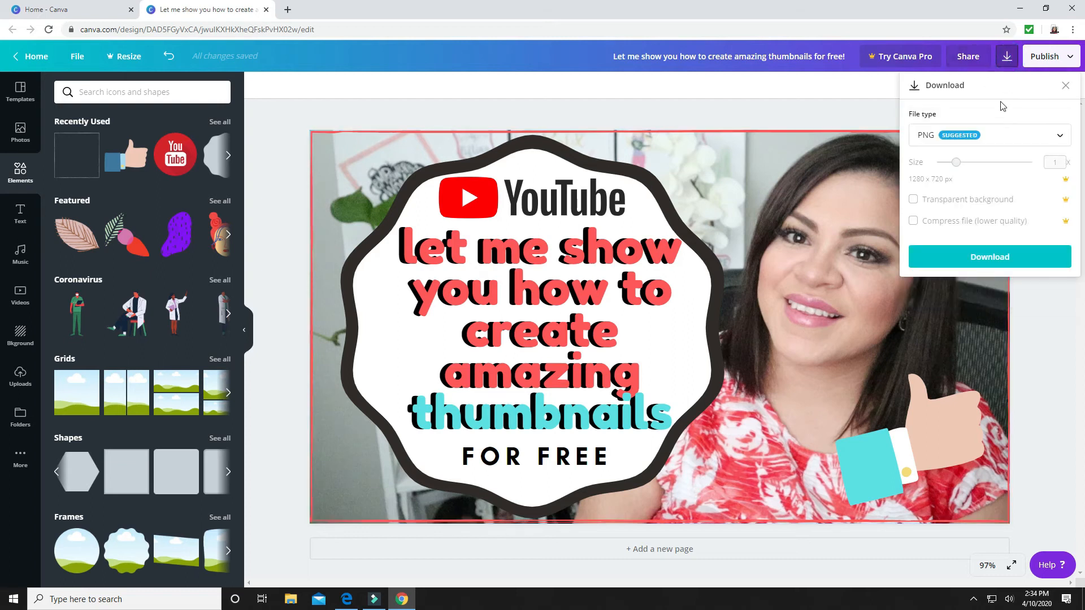
{"action": "left_click", "coordinate": [977, 257]}
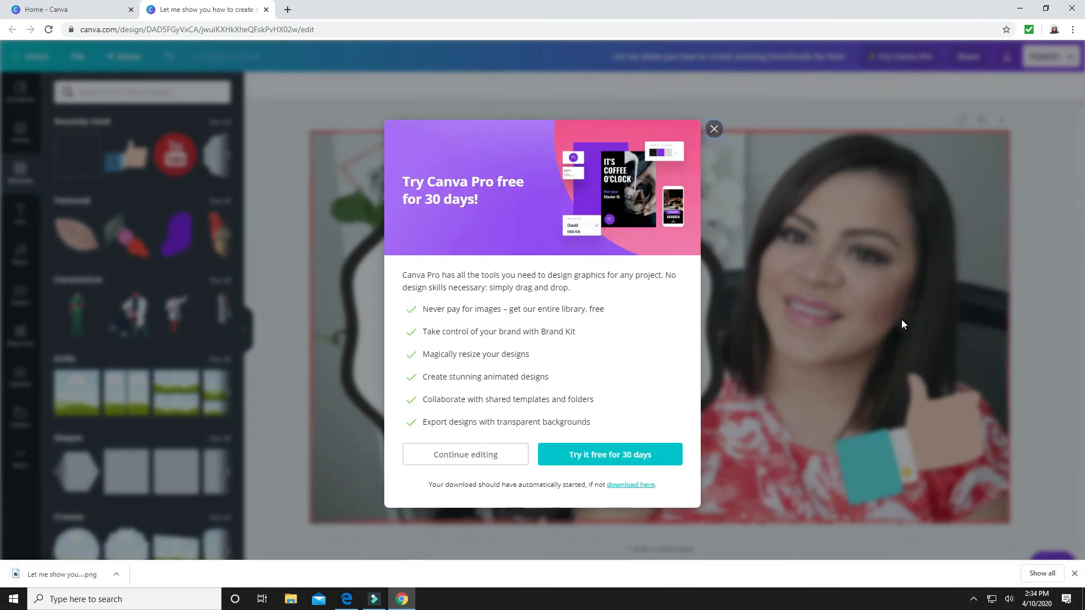
{"action": "left_click", "coordinate": [458, 441]}
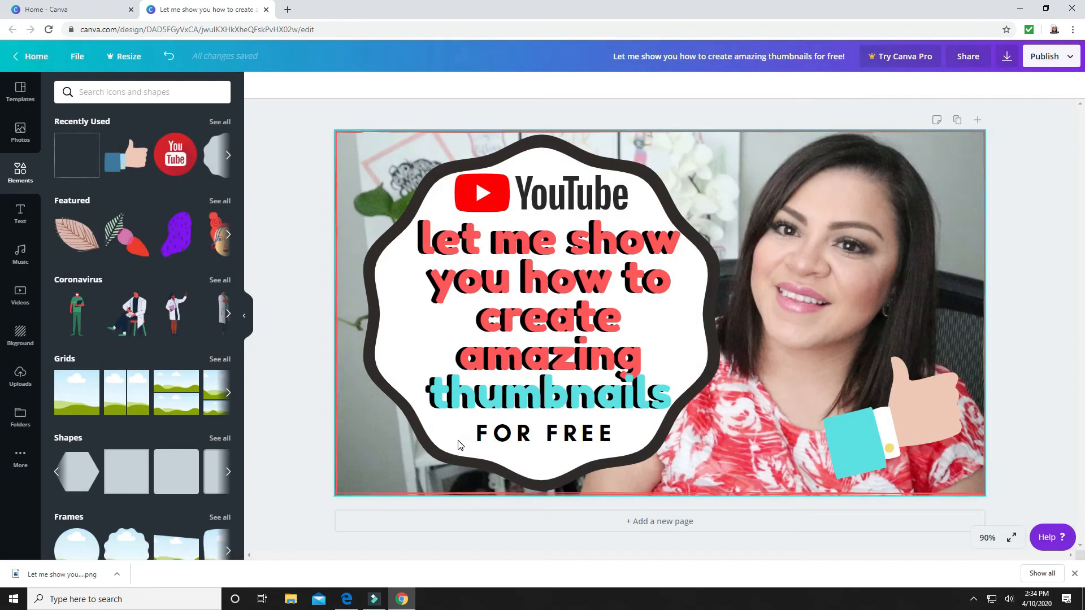
{"action": "key", "text": "ctrl+w"}
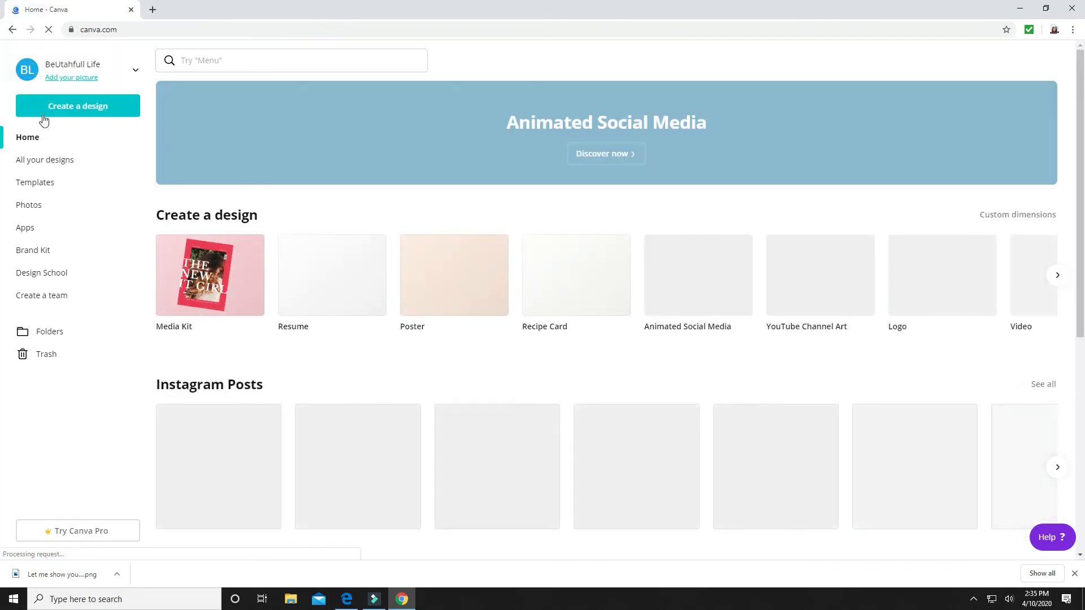
{"action": "left_click", "coordinate": [43, 164]}
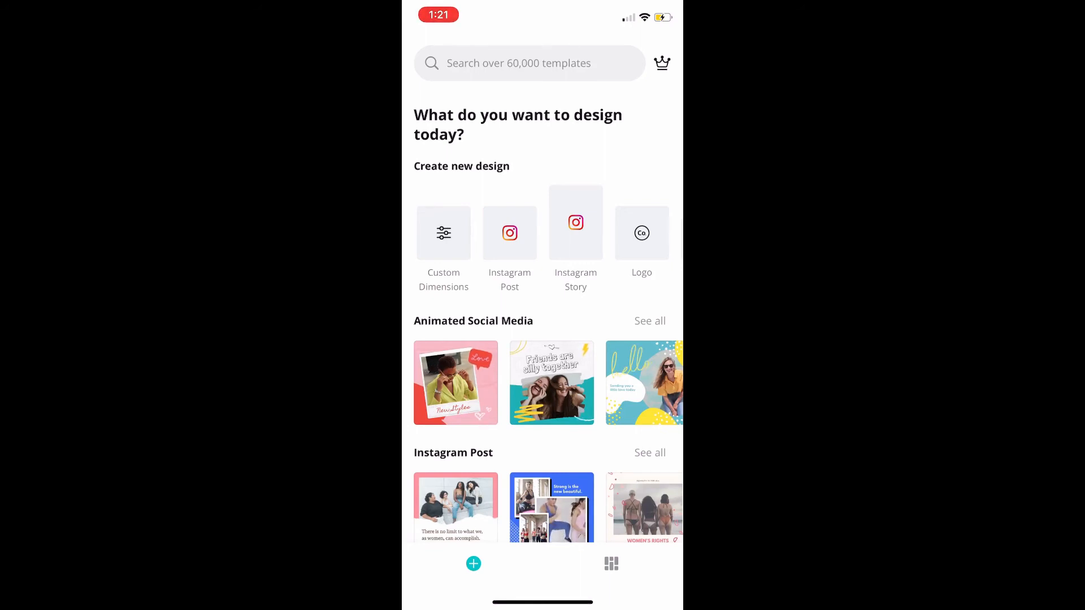
Switch to the Canva mobile app and create a custom design of 1280 × 720 px
{"action": "left_click", "coordinate": [443, 234]}
{"action": "type", "text": "1"}
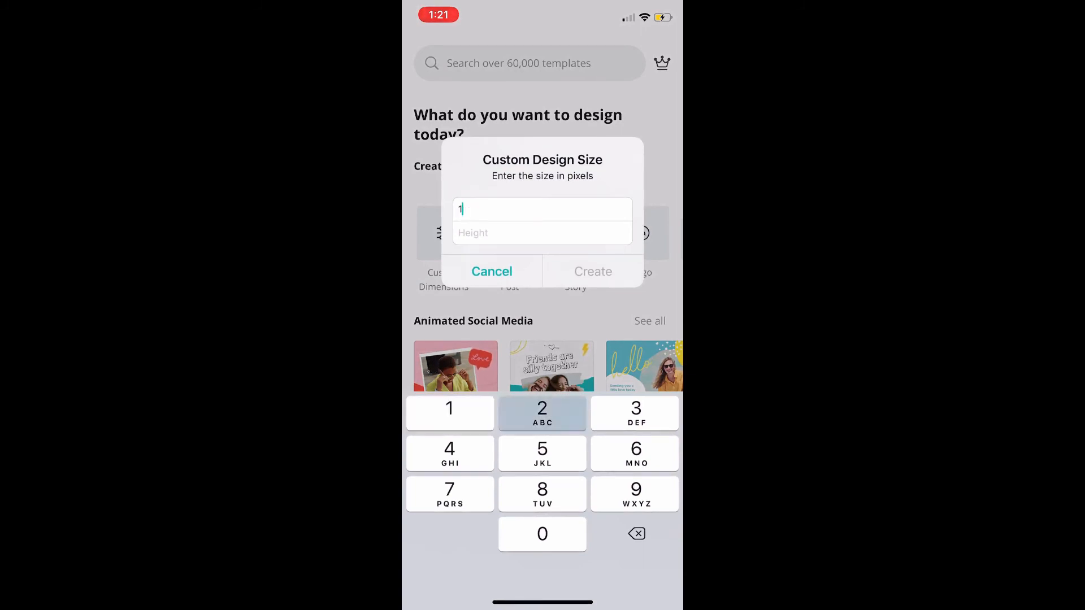
{"action": "type", "text": "28072"}
{"action": "left_click", "coordinate": [592, 271]}
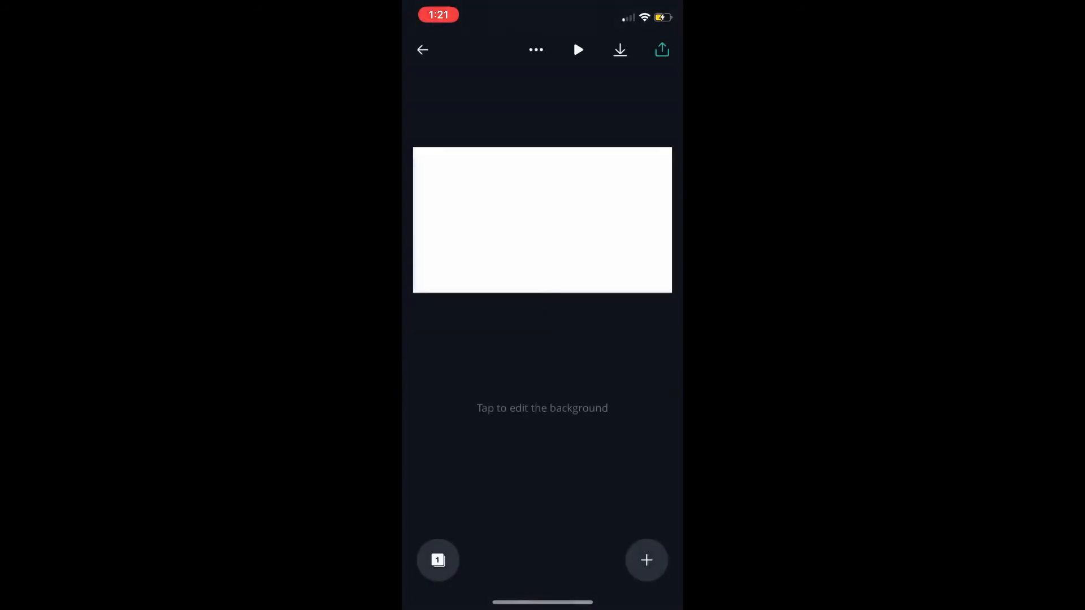
Set the free stock photo of an open laptop on a white desk as the design's background
{"action": "left_click", "coordinate": [543, 221]}
{"action": "scroll", "coordinate": [542, 452], "scroll_direction": "down", "scroll_amount": 4}
{"action": "scroll", "coordinate": [543, 385], "scroll_direction": "down", "scroll_amount": 3}
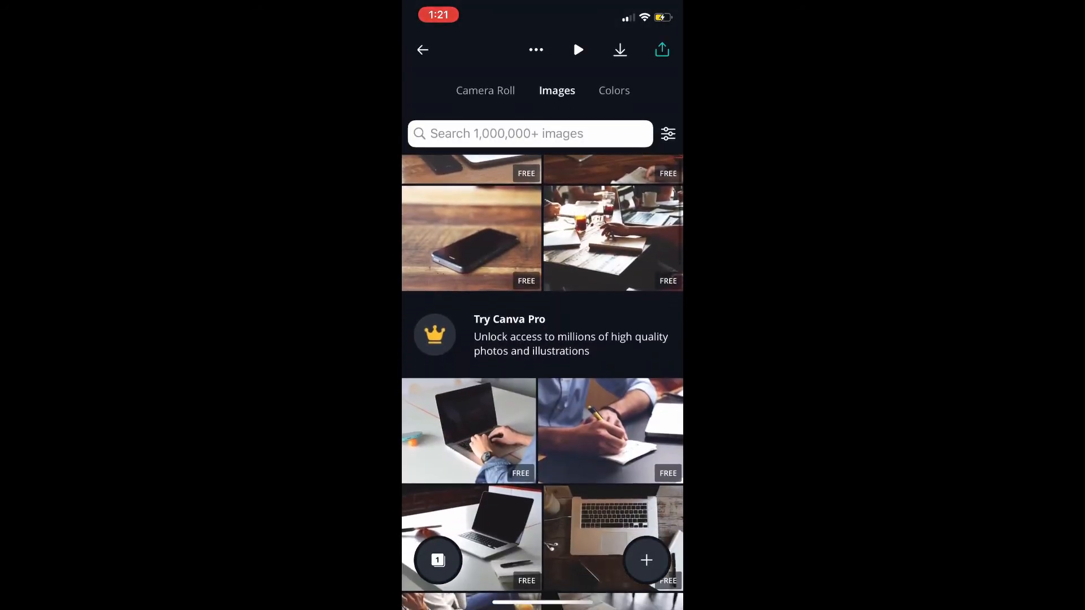
{"action": "scroll", "coordinate": [543, 384], "scroll_direction": "down", "scroll_amount": 1}
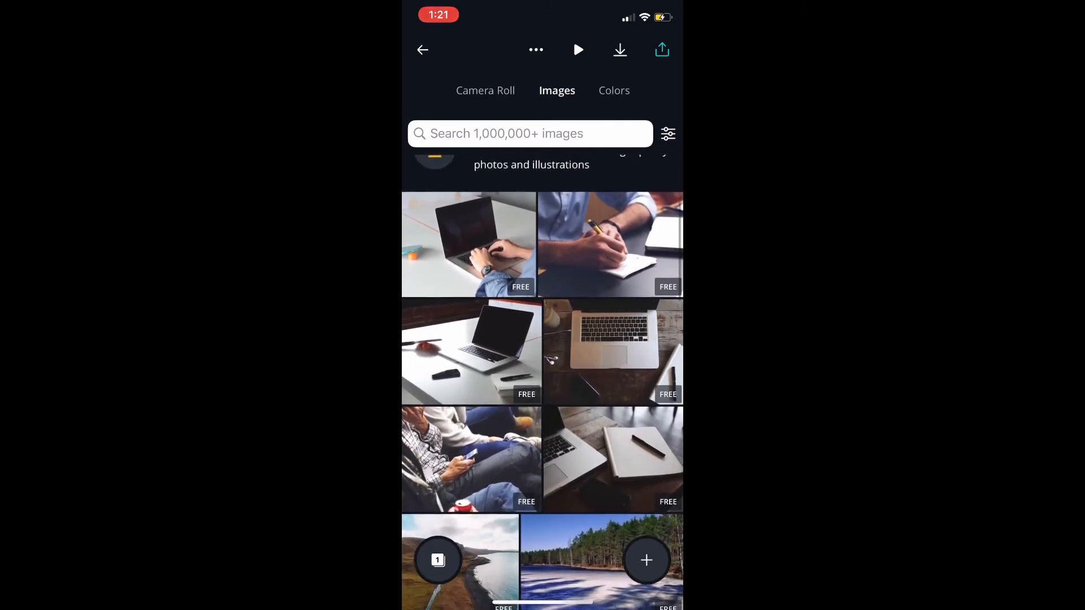
{"action": "left_click", "coordinate": [471, 352]}
Add the flat-topped hexagon shape and place it in the upper-left part of the laptop photo
{"action": "left_click", "coordinate": [646, 560]}
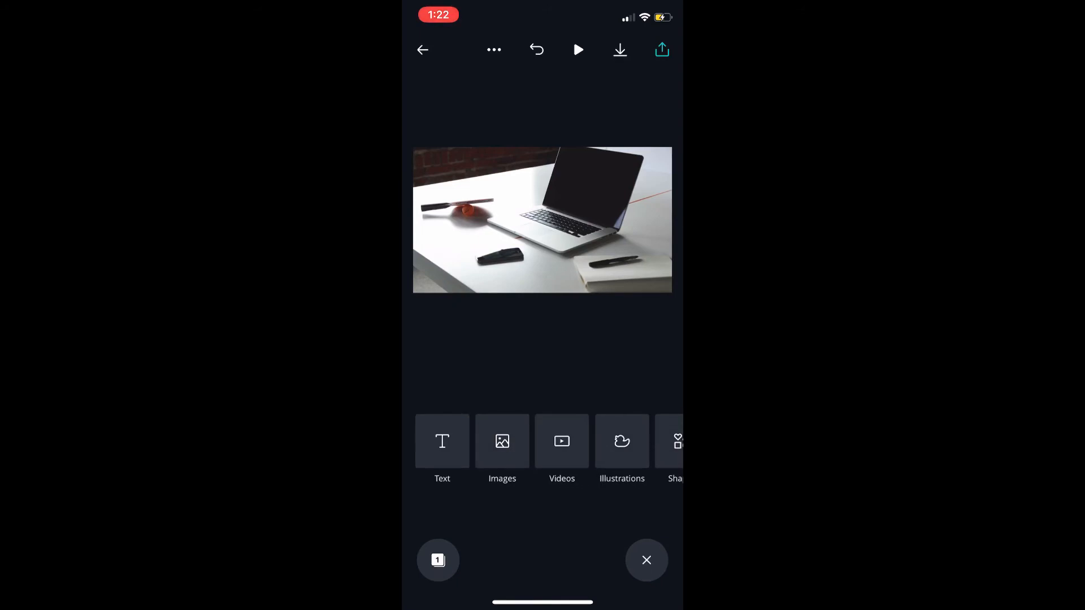
{"action": "scroll", "coordinate": [542, 440], "scroll_direction": "right", "scroll_amount": 3}
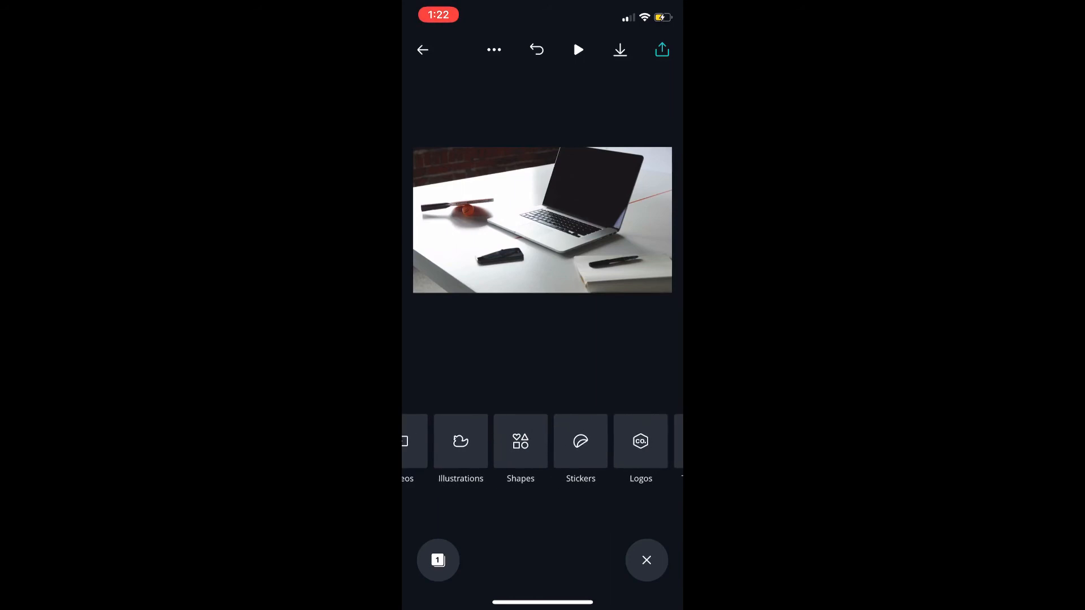
{"action": "left_click", "coordinate": [520, 441]}
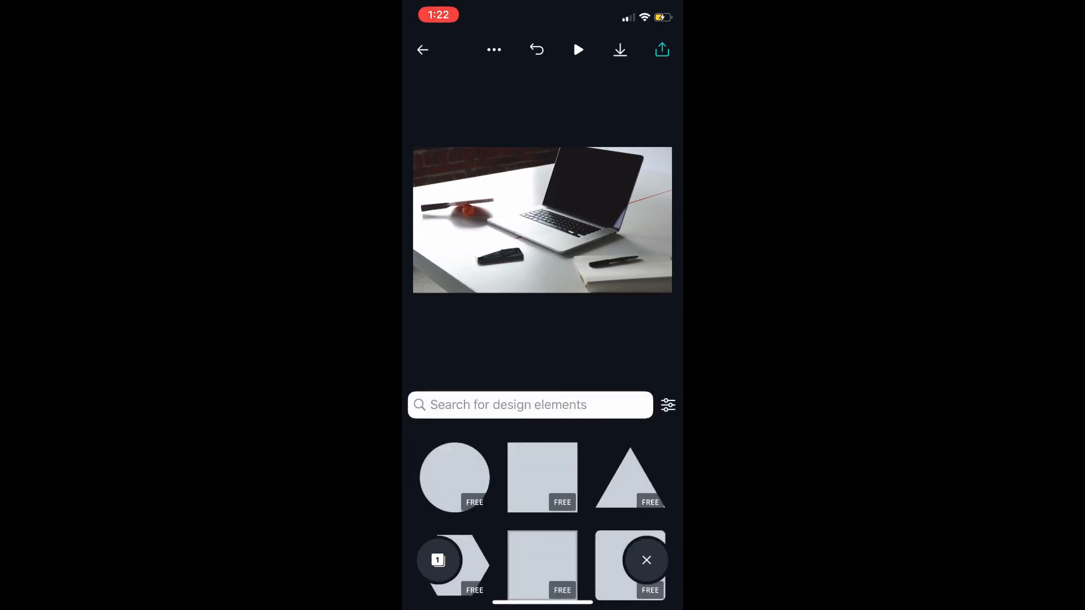
{"action": "scroll", "coordinate": [542, 515], "scroll_direction": "down", "scroll_amount": 2}
{"action": "scroll", "coordinate": [542, 372], "scroll_direction": "down", "scroll_amount": 5}
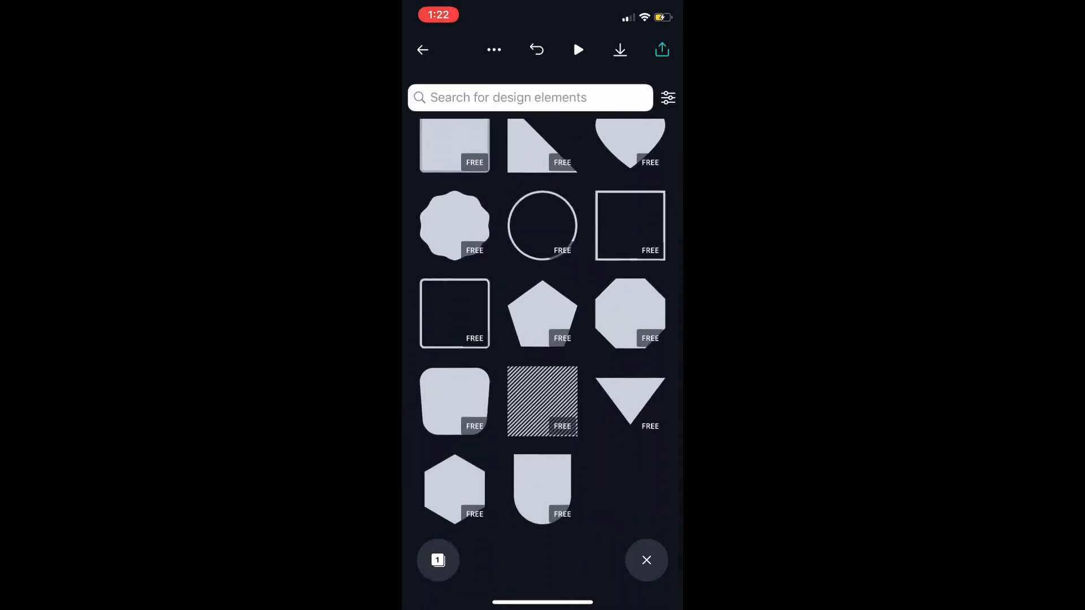
{"action": "scroll", "coordinate": [542, 362], "scroll_direction": "up", "scroll_amount": 3}
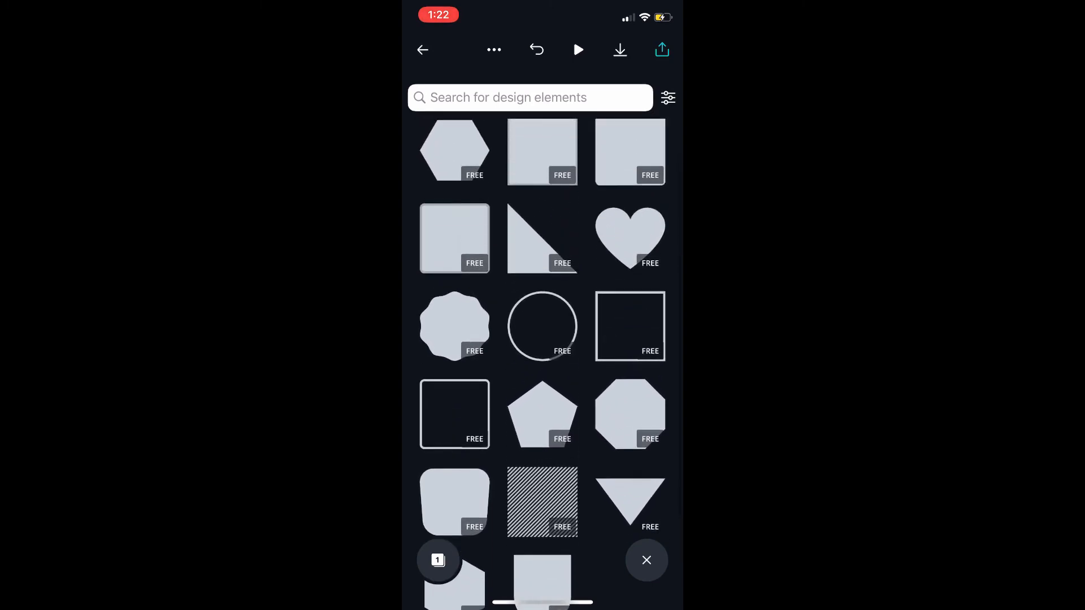
{"action": "scroll", "coordinate": [543, 362], "scroll_direction": "up", "scroll_amount": 2}
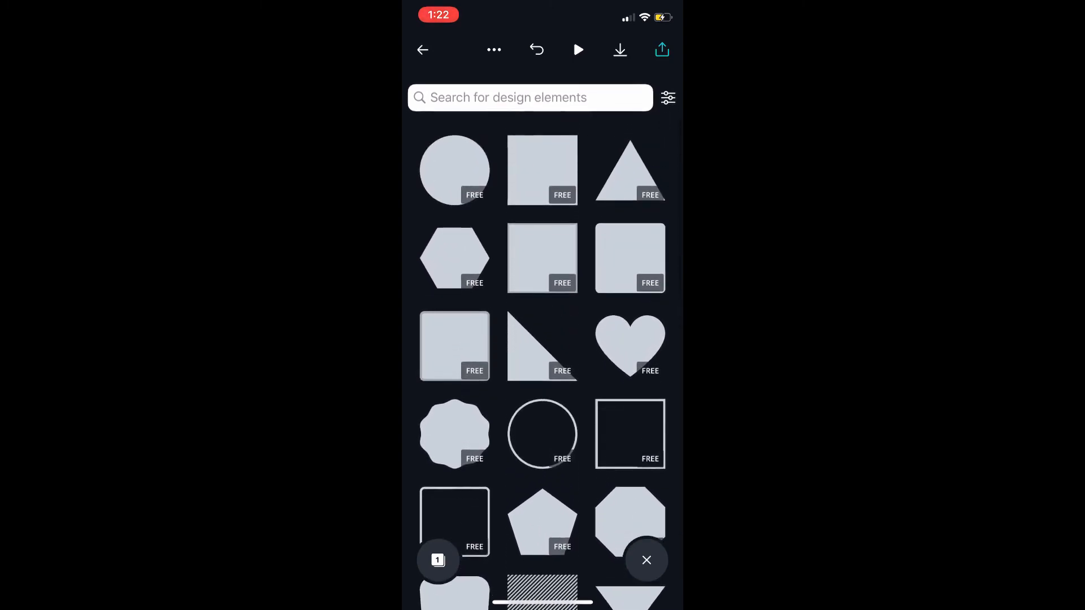
{"action": "left_click", "coordinate": [454, 253]}
{"action": "left_click_drag", "start_coordinate": [542, 221], "coordinate": [463, 202]}
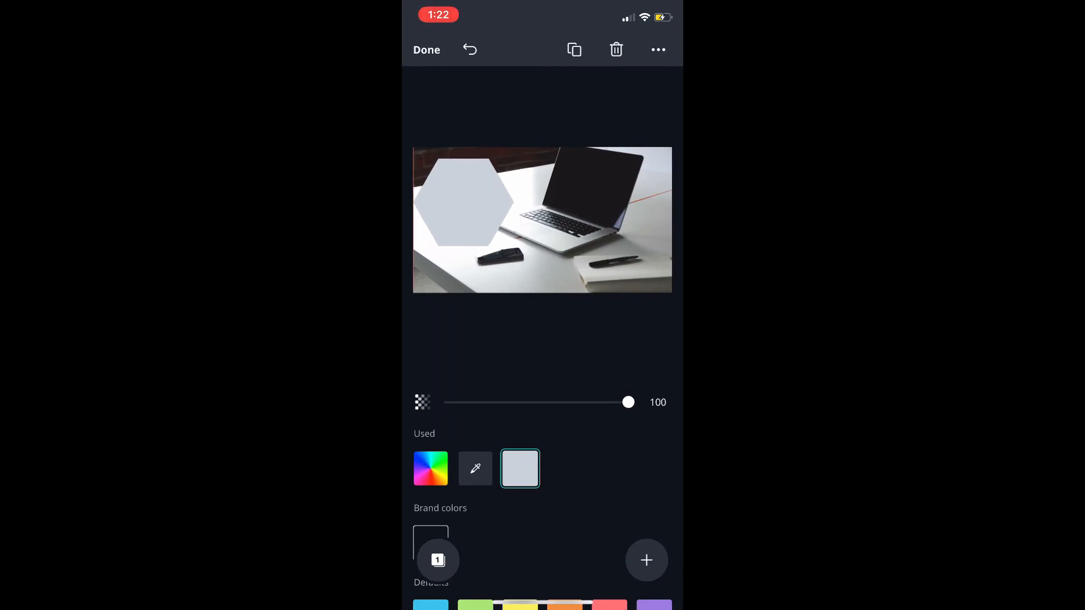
Enlarge the hexagon slightly and tilt it counterclockwise, keeping it against the photo's upper-left corner
{"action": "left_click_drag", "start_coordinate": [514, 246], "coordinate": [519, 251]}
{"action": "left_click_drag", "start_coordinate": [463, 202], "coordinate": [470, 203]}
{"action": "left_click_drag", "start_coordinate": [471, 273], "coordinate": [506, 263]}
{"action": "left_click_drag", "start_coordinate": [470, 202], "coordinate": [468, 205]}
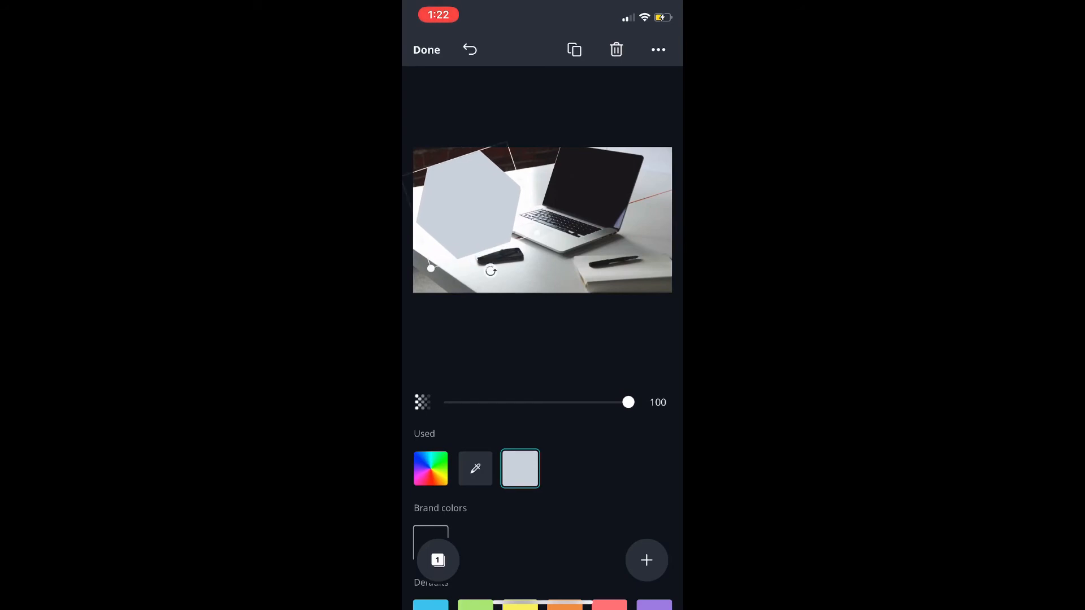
{"action": "left_click_drag", "start_coordinate": [538, 232], "coordinate": [540, 235]}
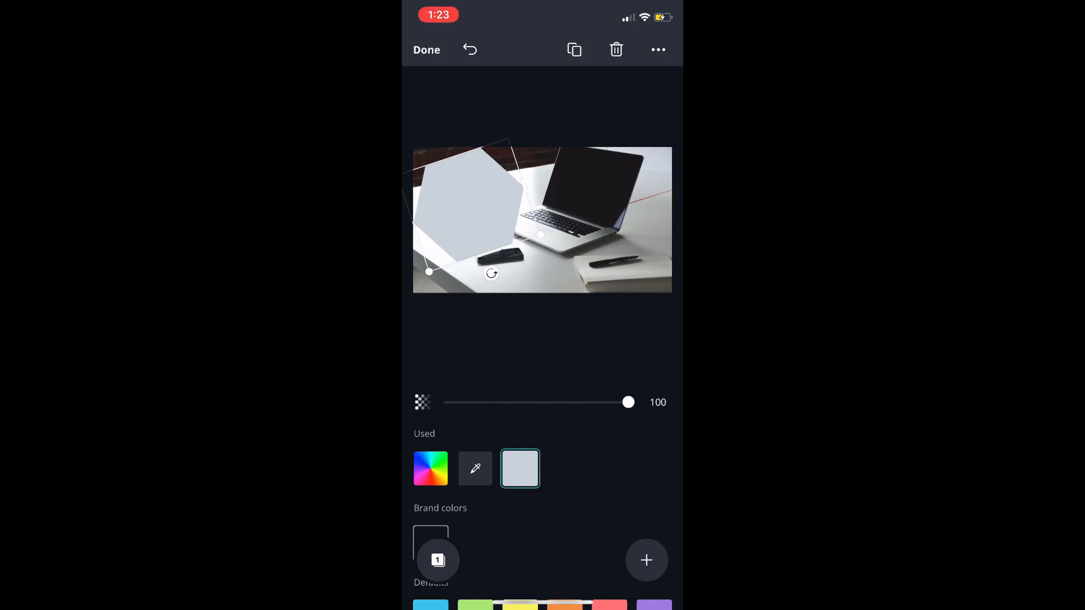
Recolour the hexagon with the custom pink #E381D3
{"action": "left_click", "coordinate": [430, 468]}
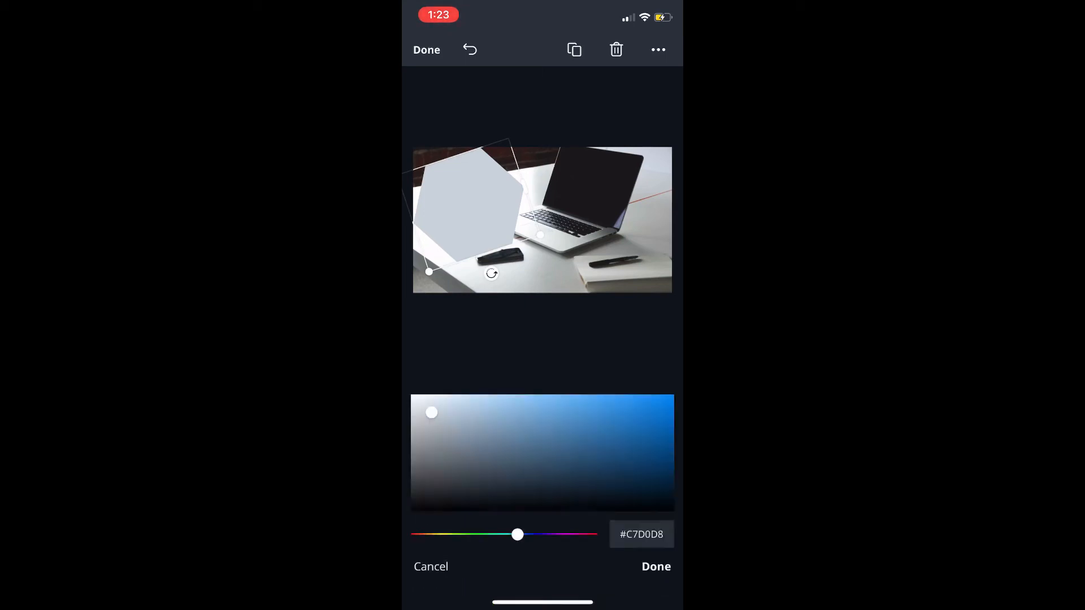
{"action": "left_click", "coordinate": [644, 436]}
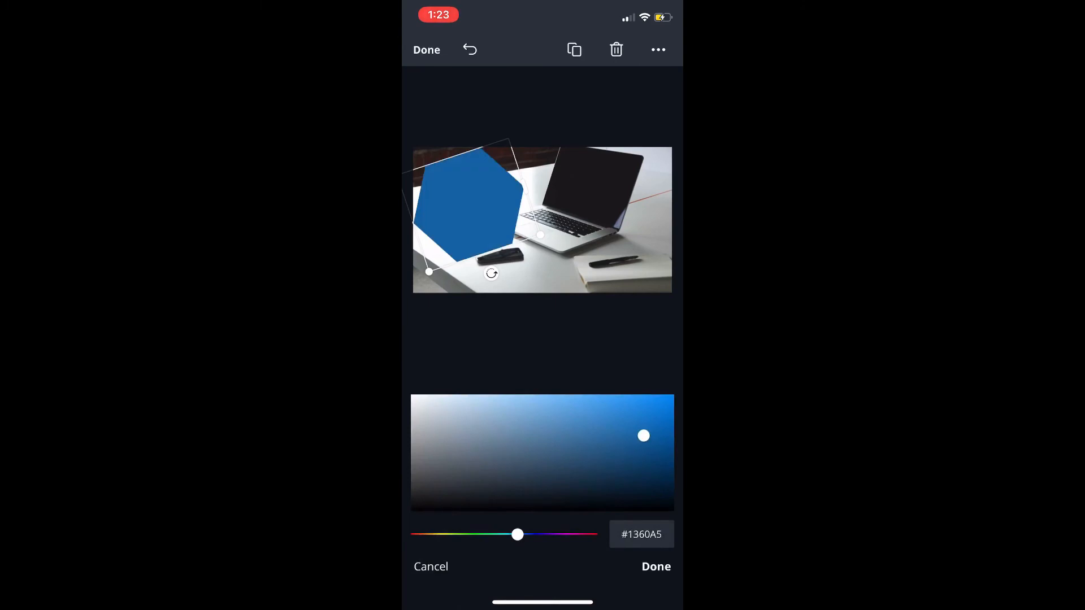
{"action": "left_click", "coordinate": [615, 470]}
{"action": "left_click_drag", "start_coordinate": [518, 535], "coordinate": [567, 535]}
{"action": "left_click_drag", "start_coordinate": [616, 470], "coordinate": [524, 407]}
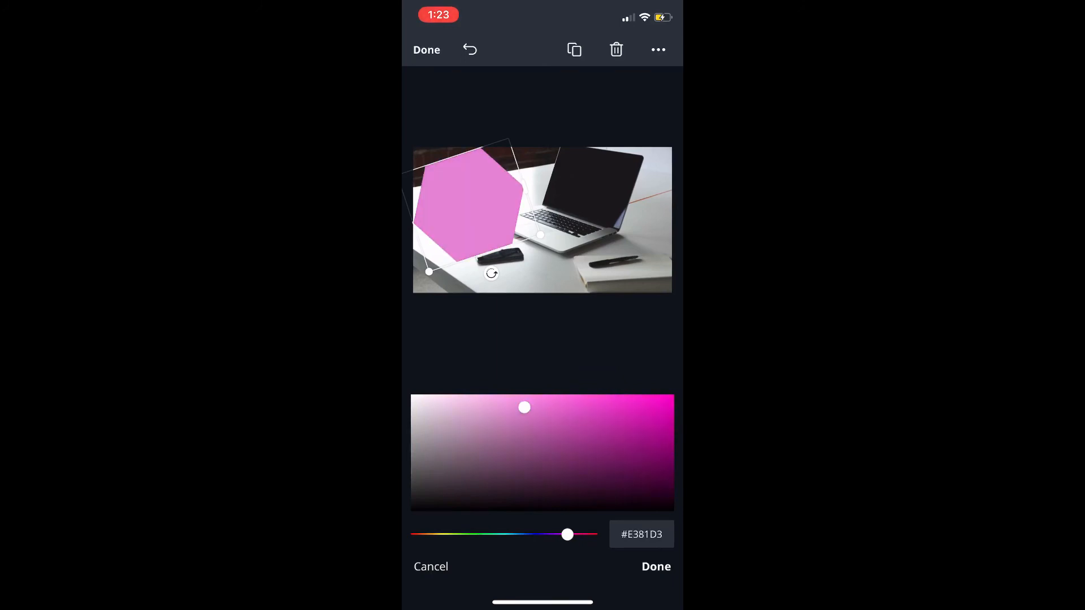
{"action": "left_click", "coordinate": [656, 566]}
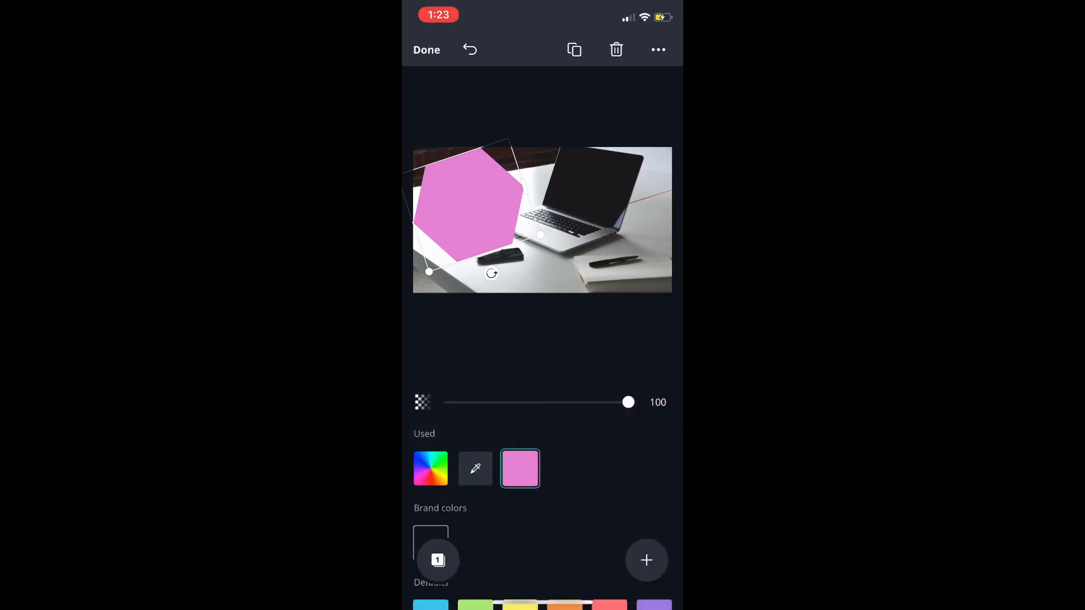
{"action": "scroll", "coordinate": [543, 481], "scroll_direction": "down", "scroll_amount": 5}
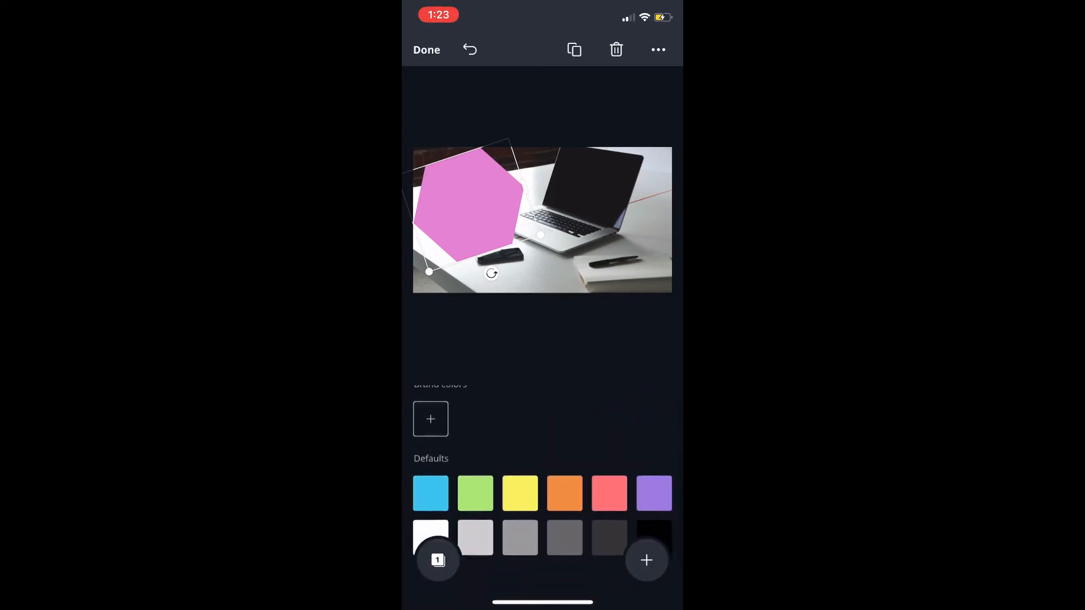
{"action": "scroll", "coordinate": [542, 480], "scroll_direction": "up", "scroll_amount": 5}
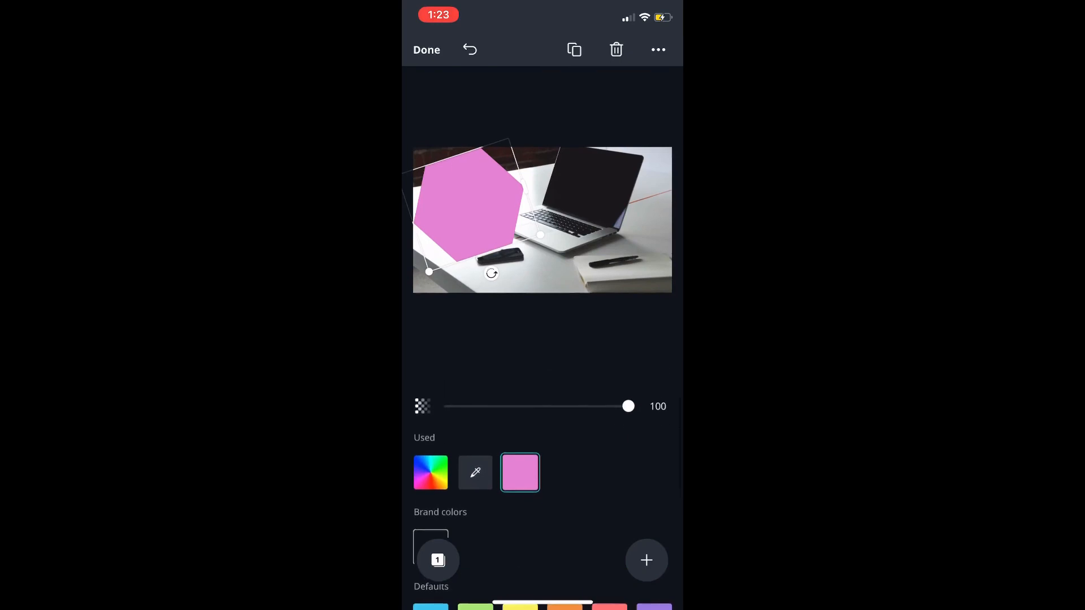
Browse the ready-made text designs and add a plain text box of your own to the page
{"action": "left_click", "coordinate": [646, 560]}
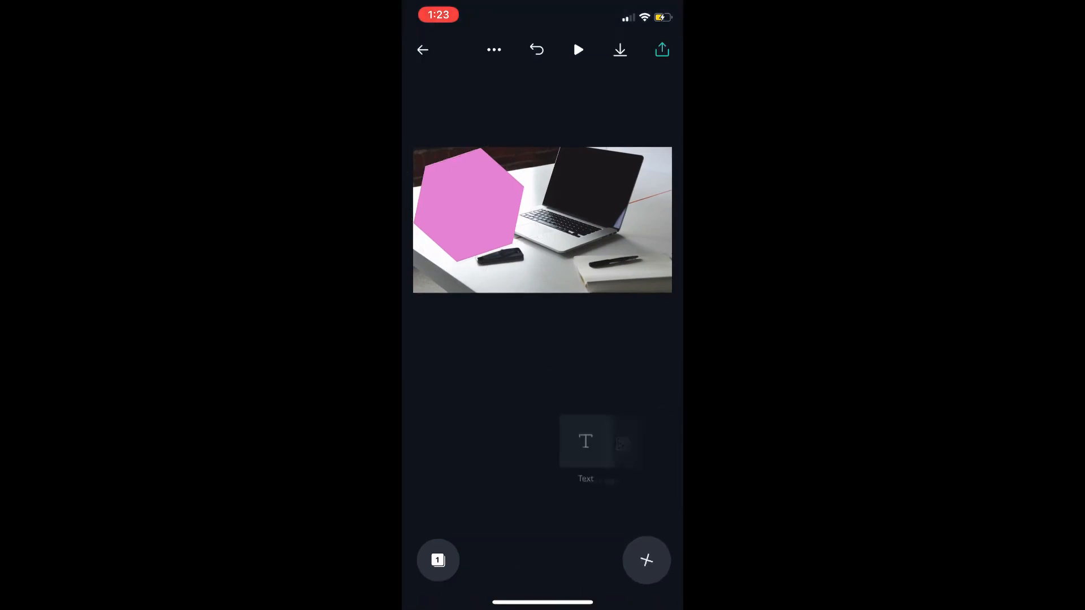
{"action": "left_click", "coordinate": [443, 442]}
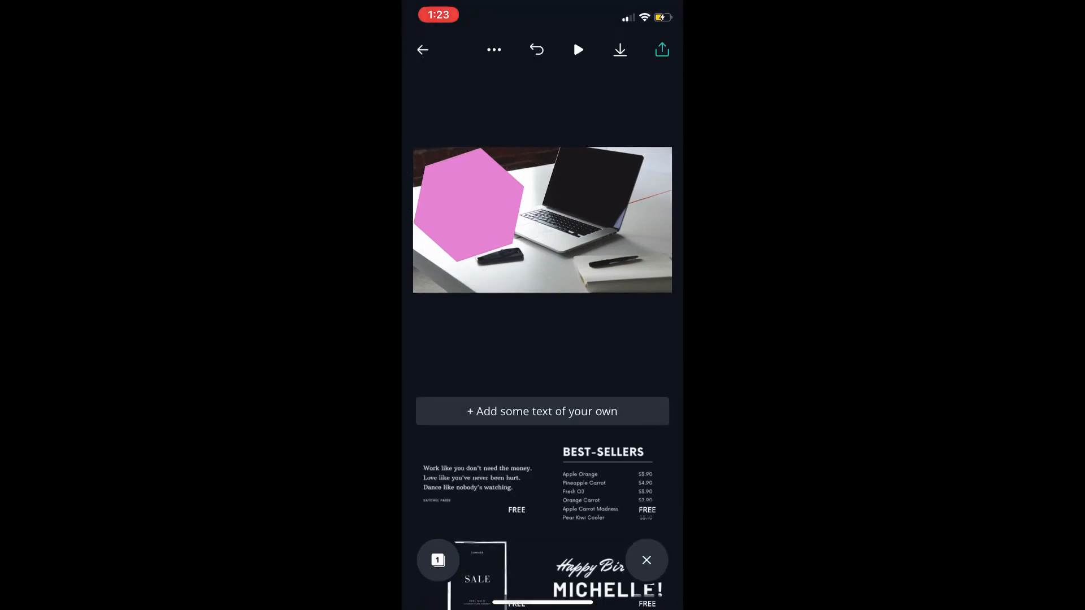
{"action": "scroll", "coordinate": [543, 497], "scroll_direction": "down", "scroll_amount": 3}
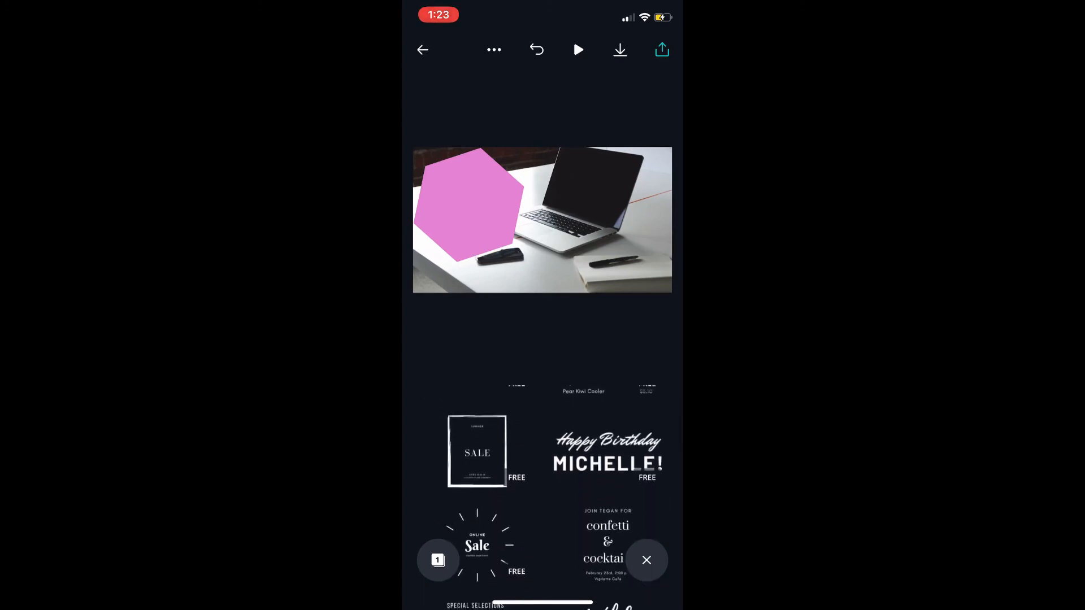
{"action": "scroll", "coordinate": [543, 480], "scroll_direction": "down", "scroll_amount": 3}
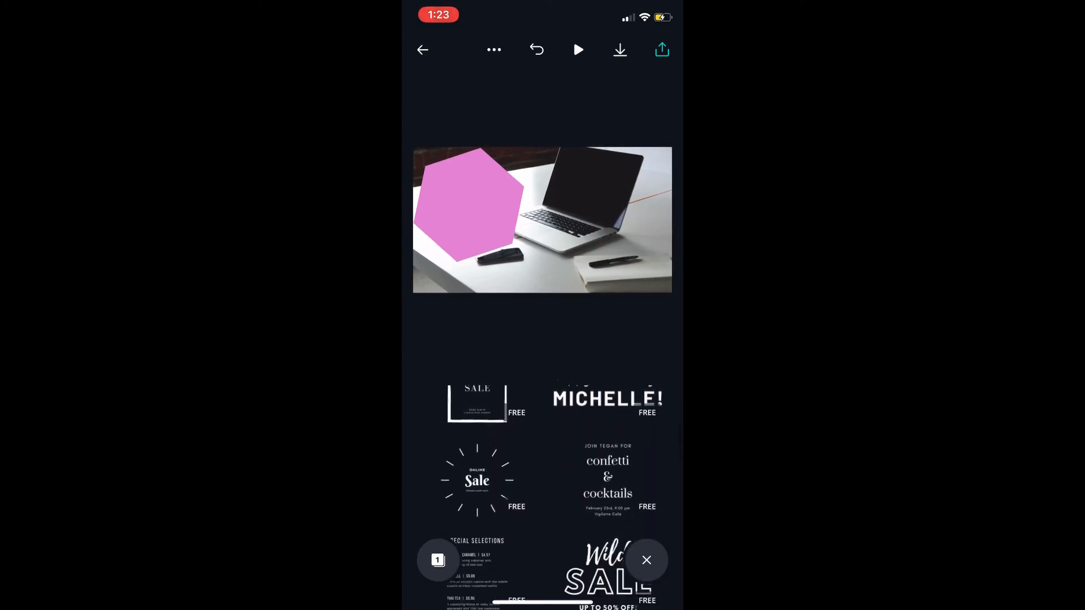
{"action": "scroll", "coordinate": [542, 480], "scroll_direction": "down", "scroll_amount": 3}
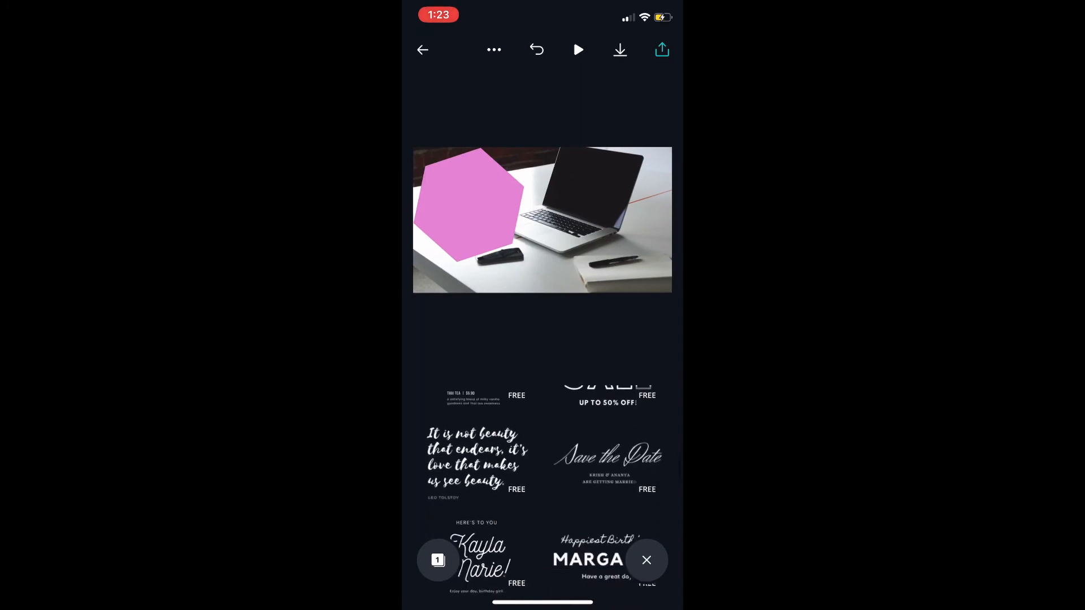
{"action": "scroll", "coordinate": [543, 480], "scroll_direction": "up", "scroll_amount": 3}
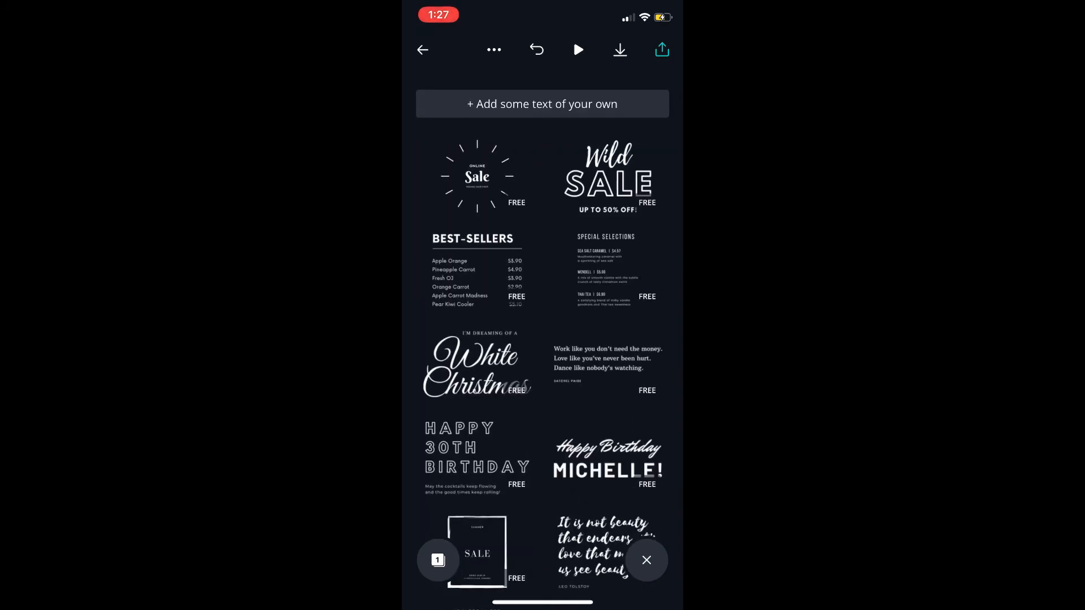
{"action": "left_click", "coordinate": [542, 104]}
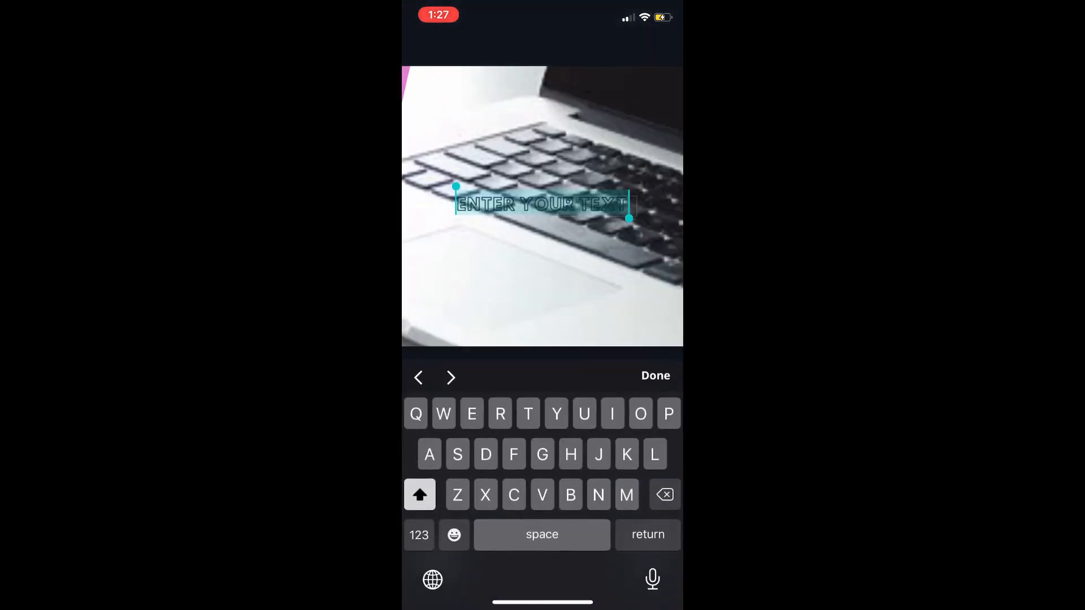
Replace the placeholder text with "AMAZING THUMBNAILS FOR FREE", one line each for AMAZING, THUMBNAILS and FOR FREE
{"action": "left_click_drag", "start_coordinate": [629, 218], "coordinate": [564, 218]}
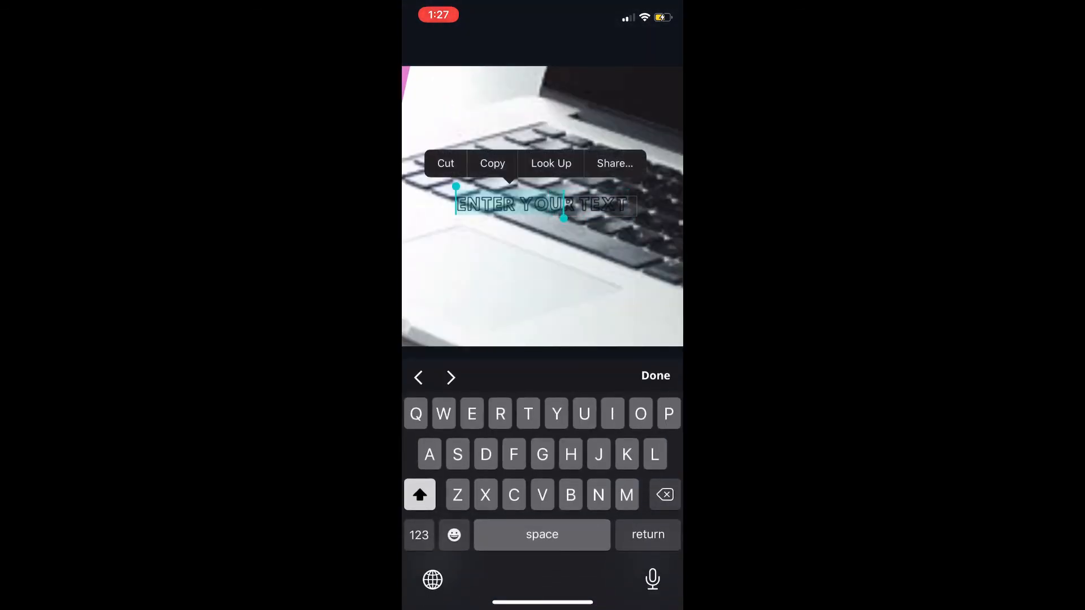
{"action": "type", "text": "AMA"}
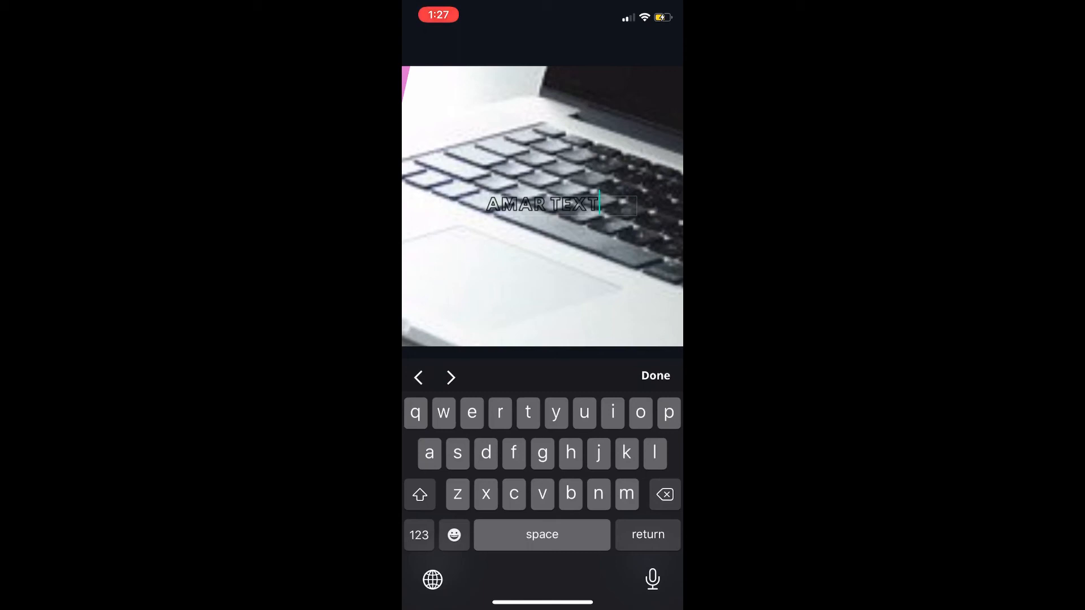
{"action": "key", "text": "BackSpace"}
{"action": "key", "text": "BackSpace"}
{"action": "key", "text": "BackSpace"}
{"action": "key", "text": "BackSpace"}
{"action": "key", "text": "BackSpace"}
{"action": "key", "text": "BackSpace"}
{"action": "key", "text": "BackSpace"}
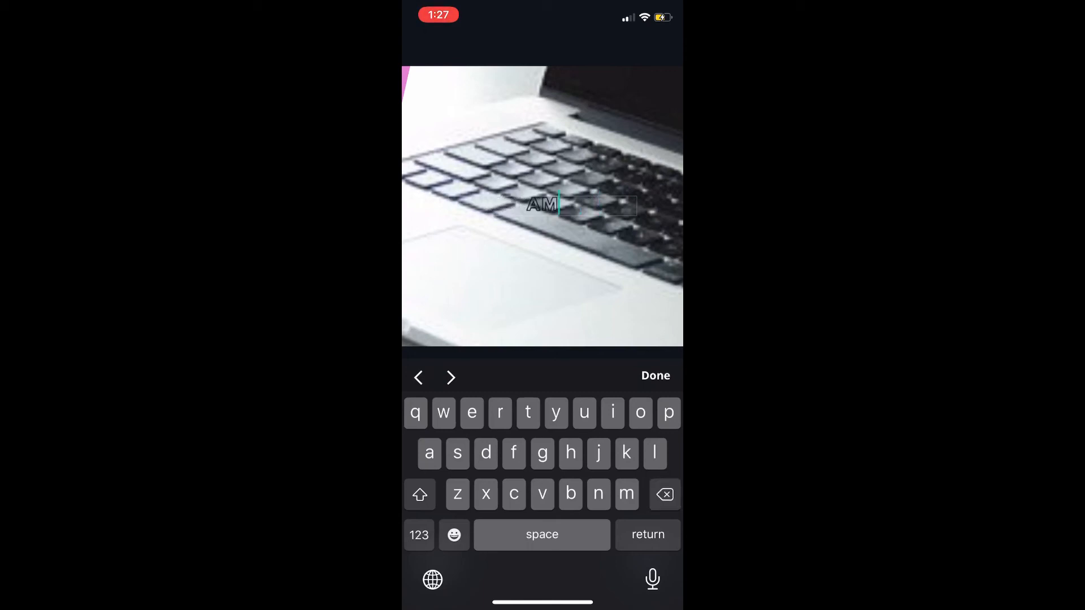
{"action": "type", "text": "AZING"}
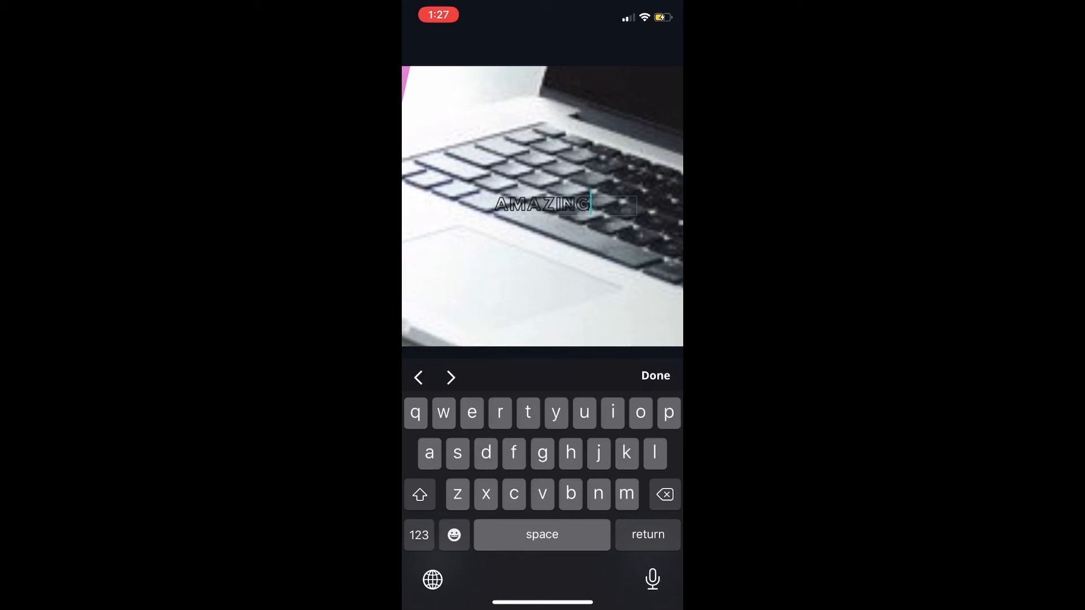
{"action": "key", "text": "Return"}
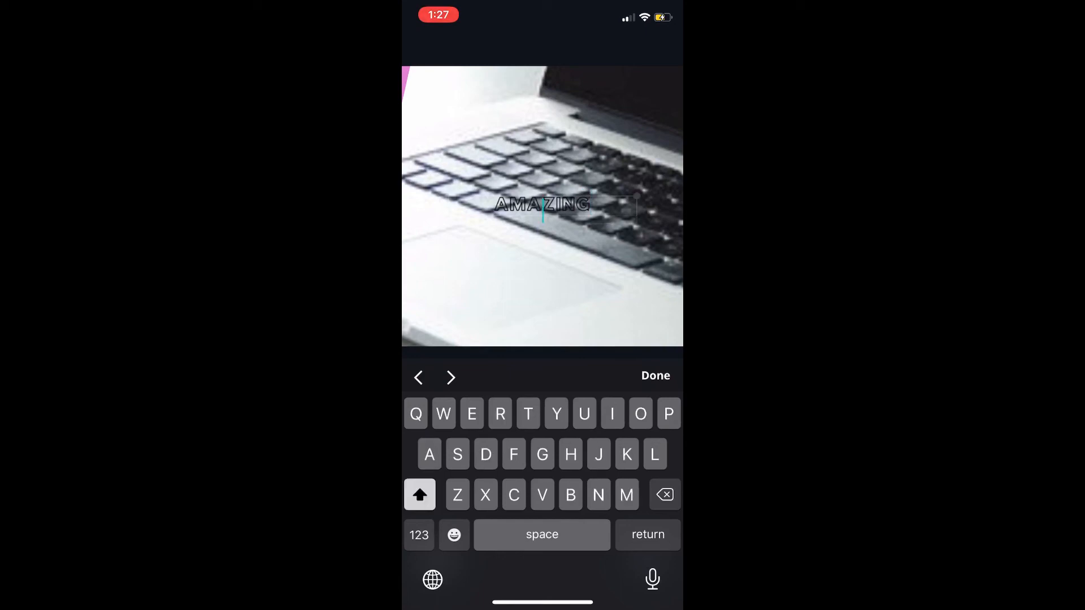
{"action": "type", "text": "Thum"}
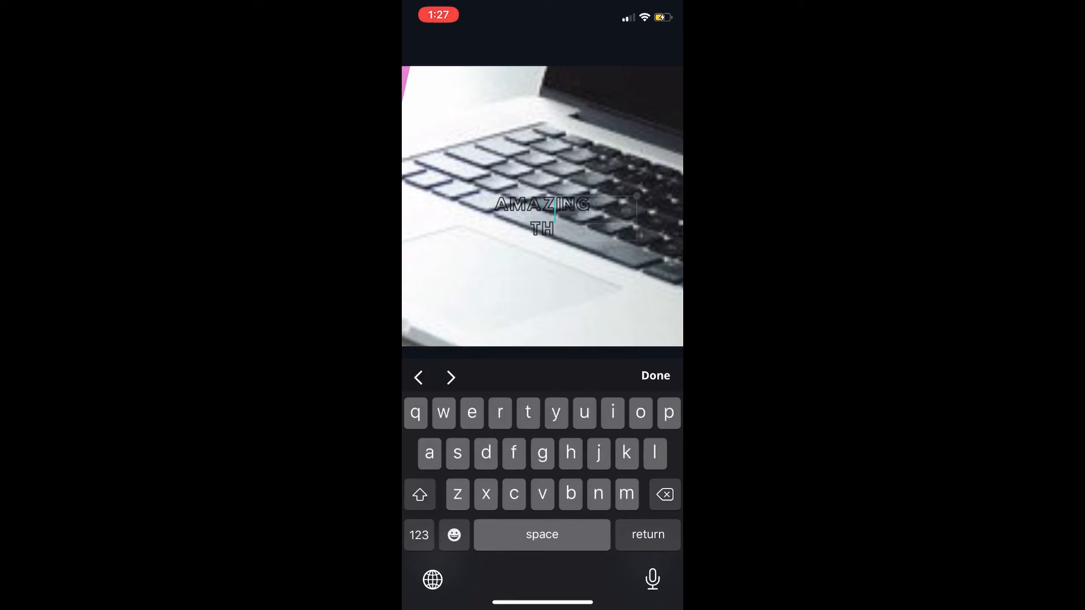
{"action": "type", "text": "bnails"}
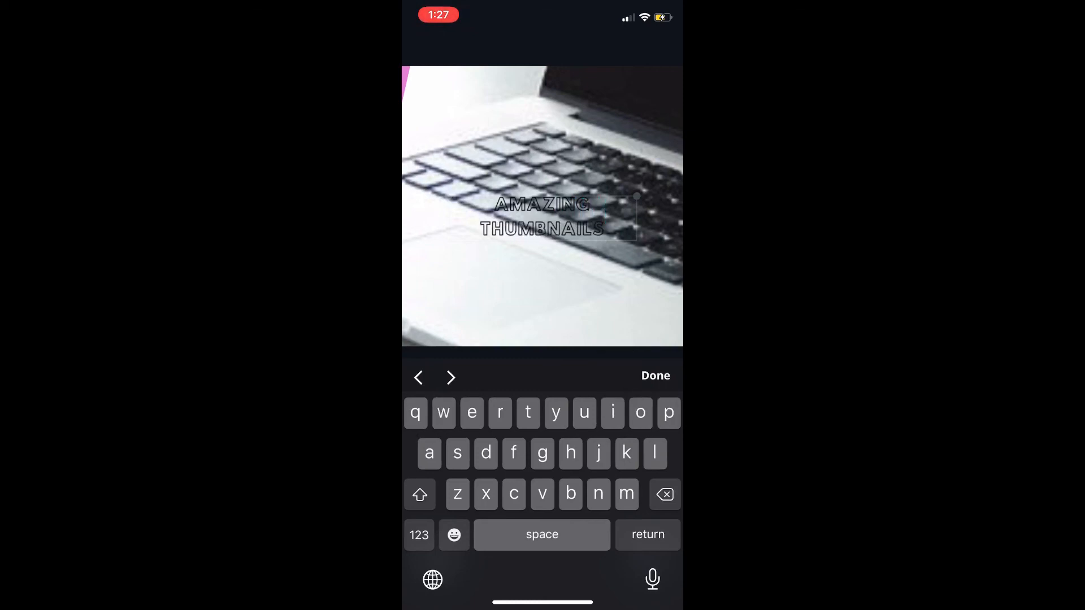
{"action": "key", "text": "Return"}
{"action": "type", "text": "For free"}
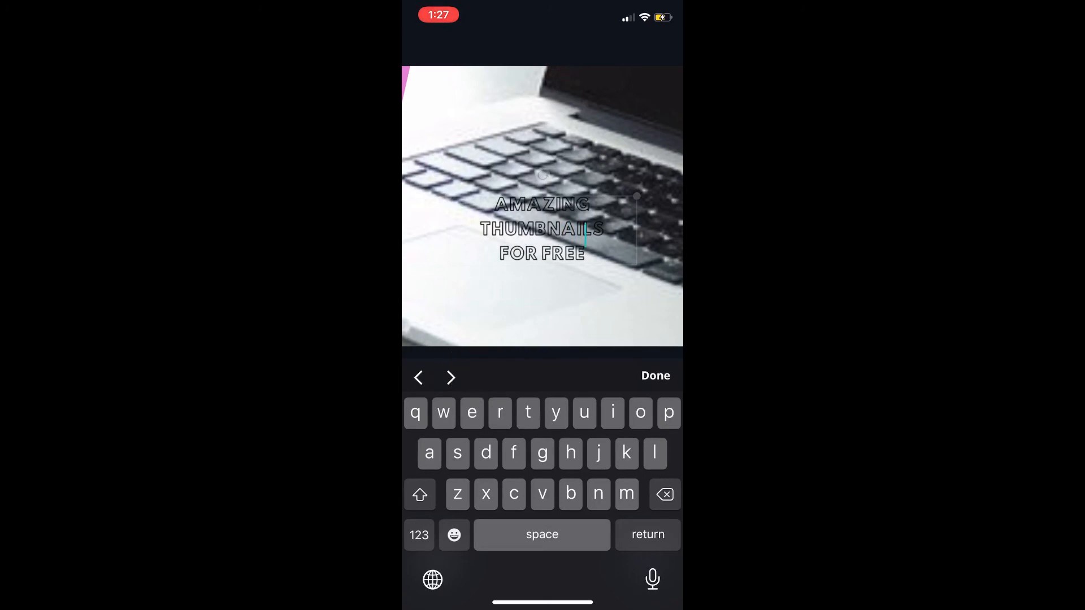
{"action": "left_click", "coordinate": [656, 375]}
Move the three-line text onto the pink hexagon and tilt it counterclockwise to match the shape's slant
{"action": "left_click_drag", "start_coordinate": [542, 245], "coordinate": [464, 210]}
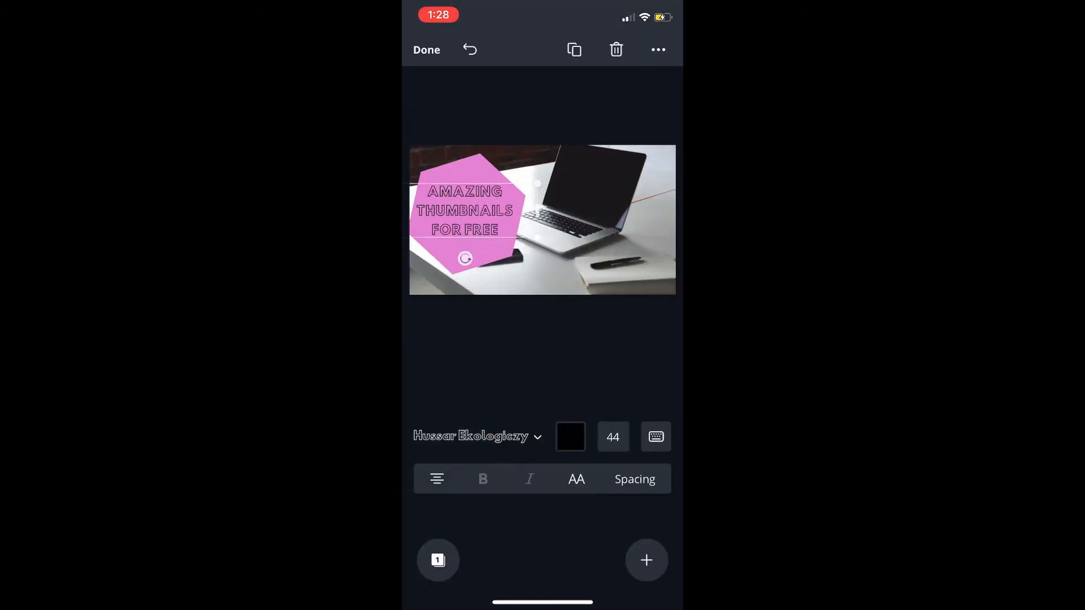
{"action": "left_click_drag", "start_coordinate": [464, 259], "coordinate": [480, 256]}
{"action": "left_click_drag", "start_coordinate": [542, 211], "coordinate": [552, 210]}
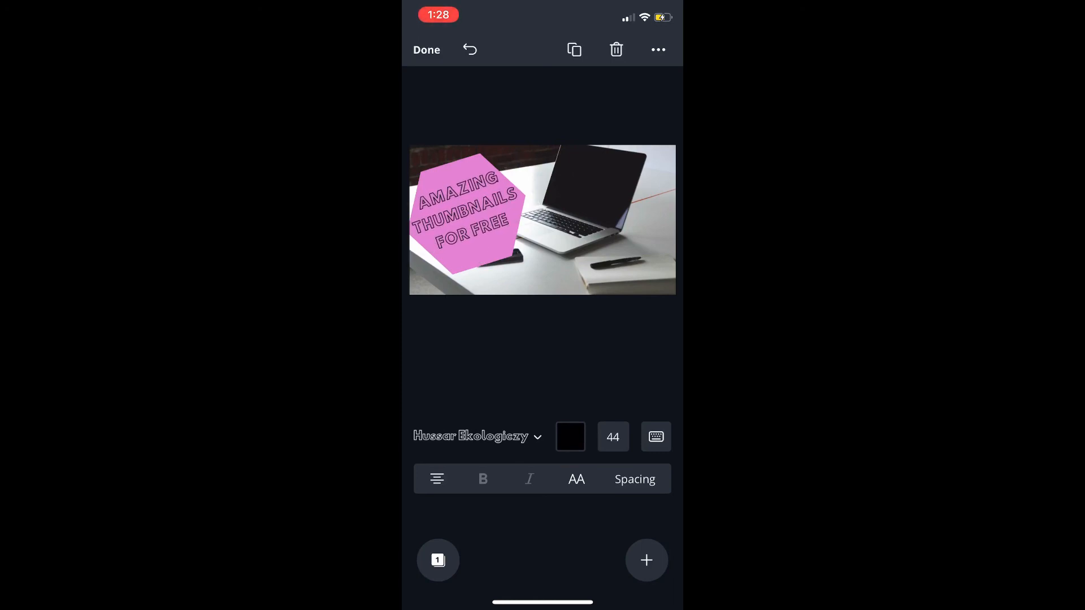
{"action": "left_click", "coordinate": [599, 226]}
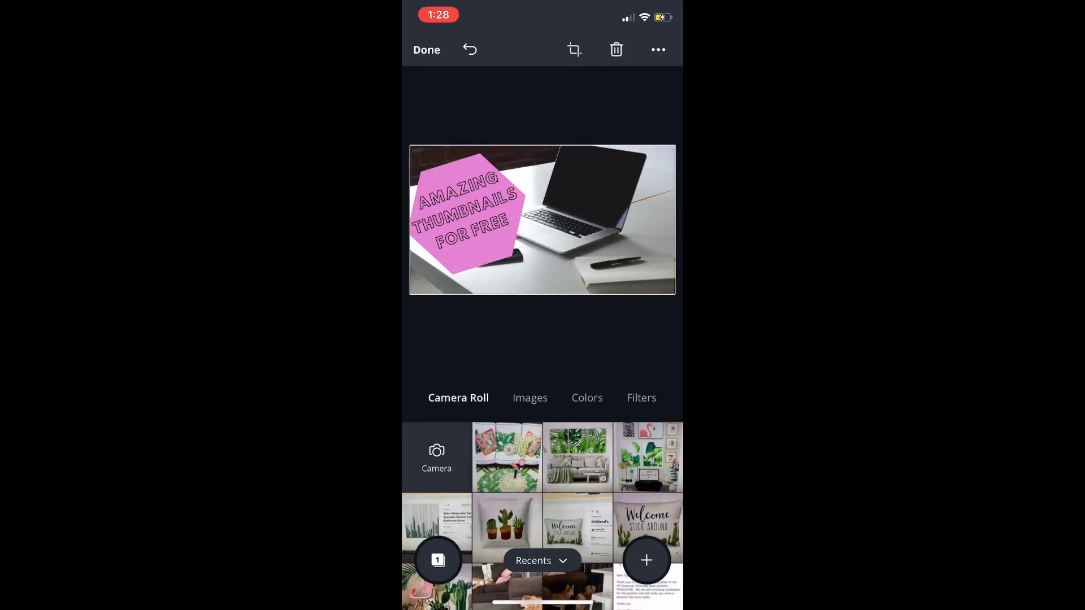
Search the design elements for "YouTube" and add the free red square icon with the white play badge
{"action": "left_click", "coordinate": [646, 559]}
{"action": "left_click", "coordinate": [569, 441]}
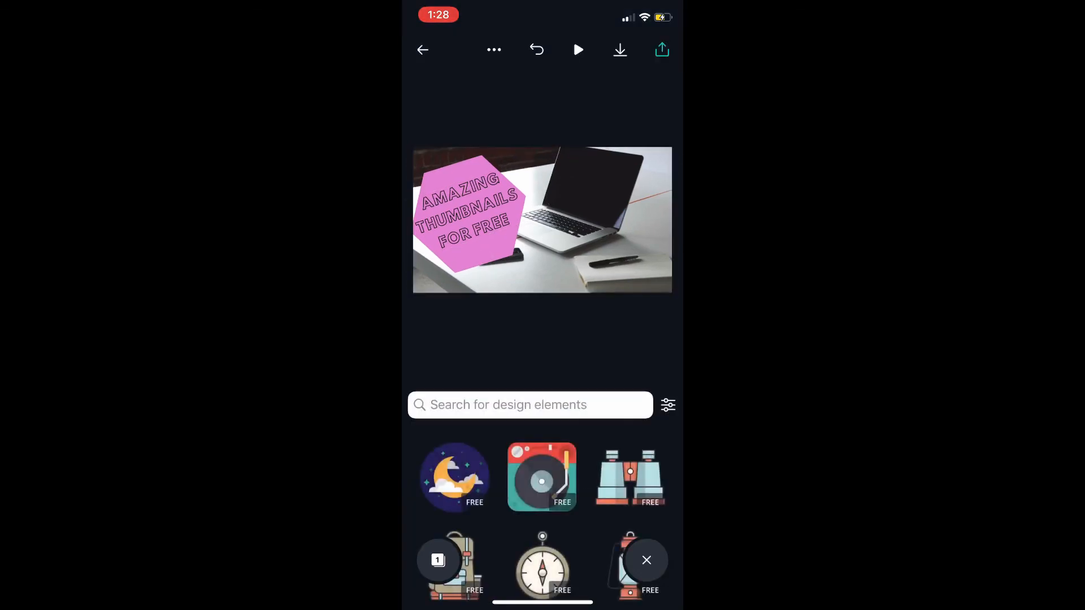
{"action": "left_click", "coordinate": [530, 404]}
{"action": "type", "text": "You"}
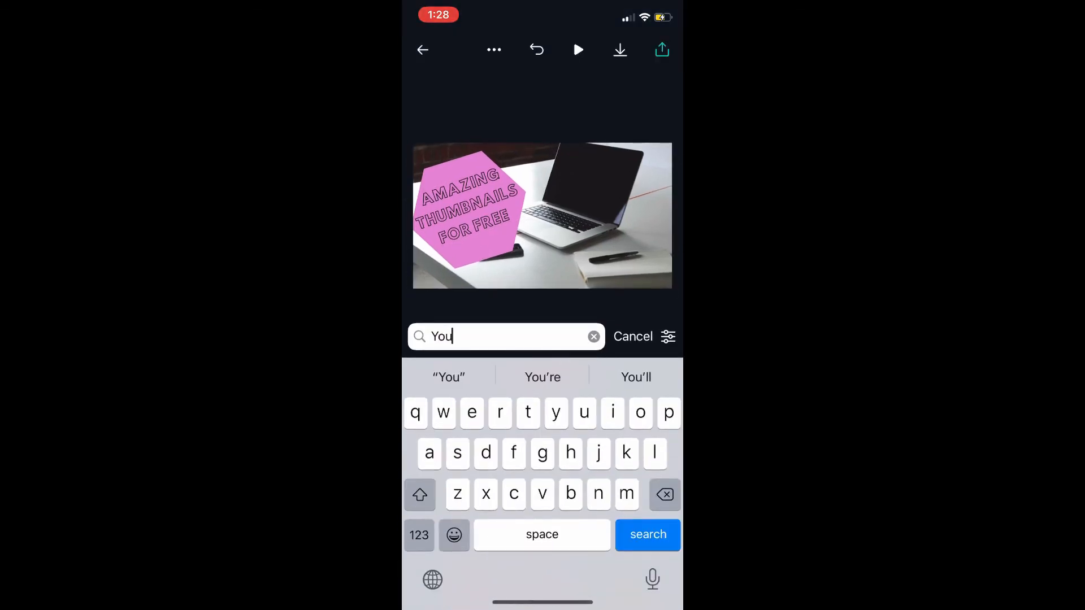
{"action": "type", "text": "tube"}
{"action": "left_click", "coordinate": [542, 377]}
{"action": "key", "text": "Return"}
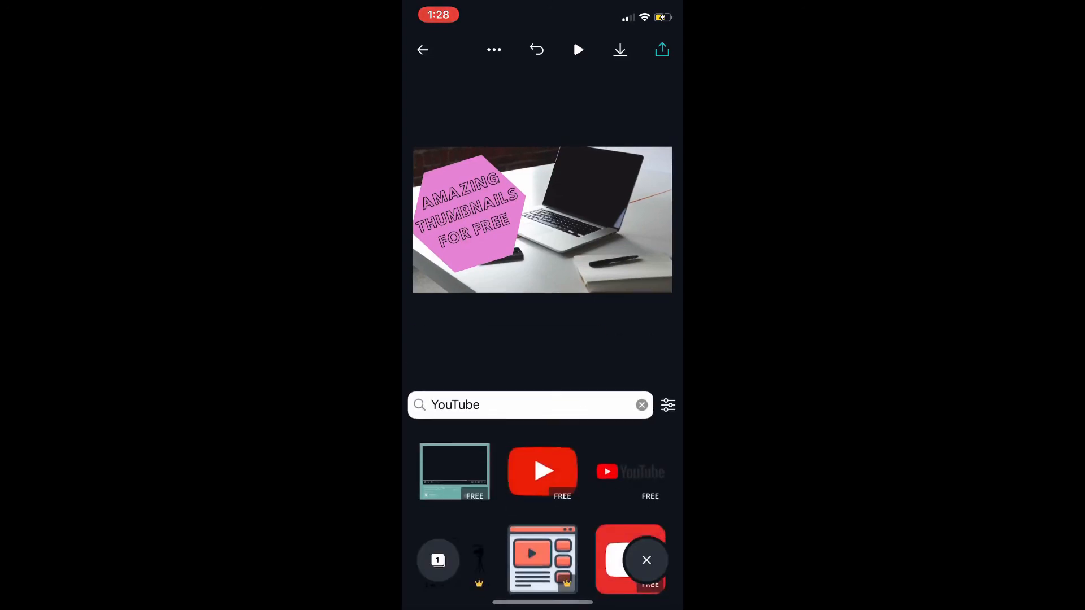
{"action": "scroll", "coordinate": [543, 508], "scroll_direction": "down", "scroll_amount": 2}
{"action": "scroll", "coordinate": [542, 480], "scroll_direction": "down", "scroll_amount": 5}
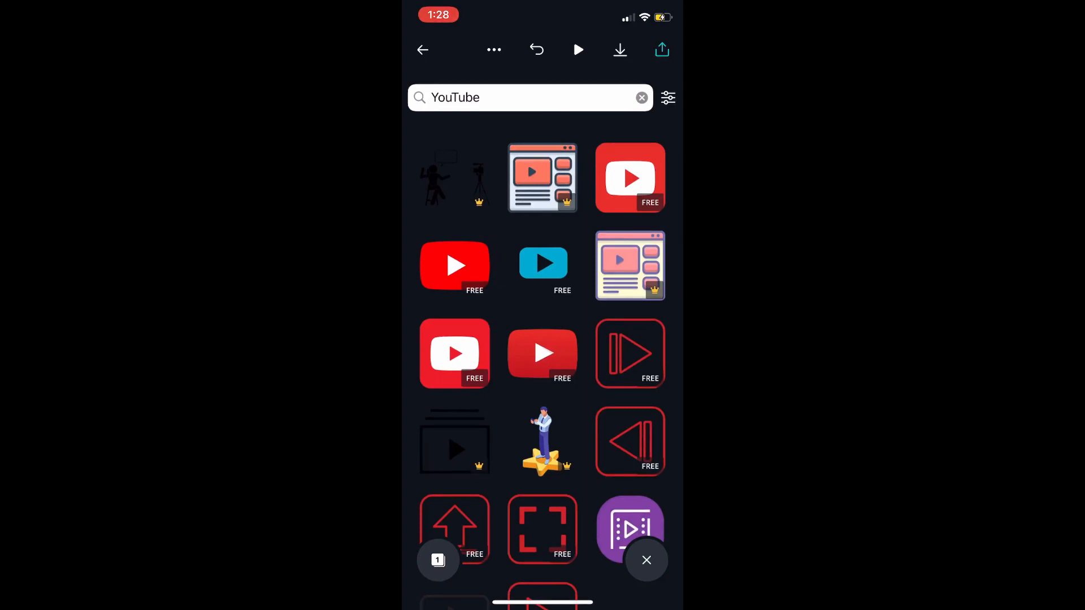
{"action": "left_click", "coordinate": [455, 353]}
Place the YouTube icon upright at the photo's lower middle, beside the hexagon, and recolour its red part with the hexagon's pink
{"action": "left_click_drag", "start_coordinate": [543, 220], "coordinate": [614, 250]}
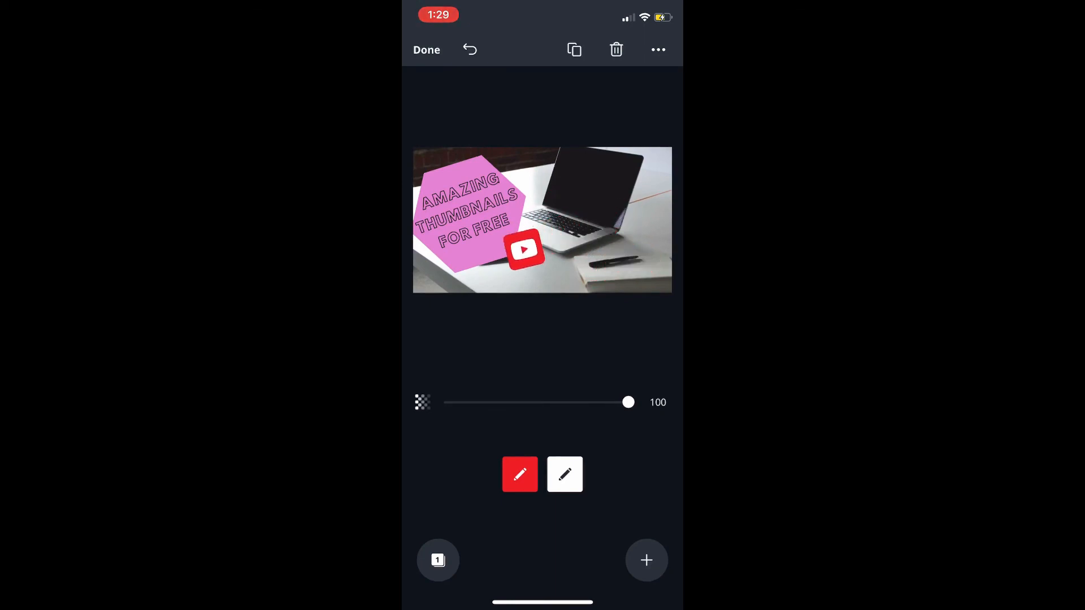
{"action": "left_click_drag", "start_coordinate": [512, 260], "coordinate": [536, 267]}
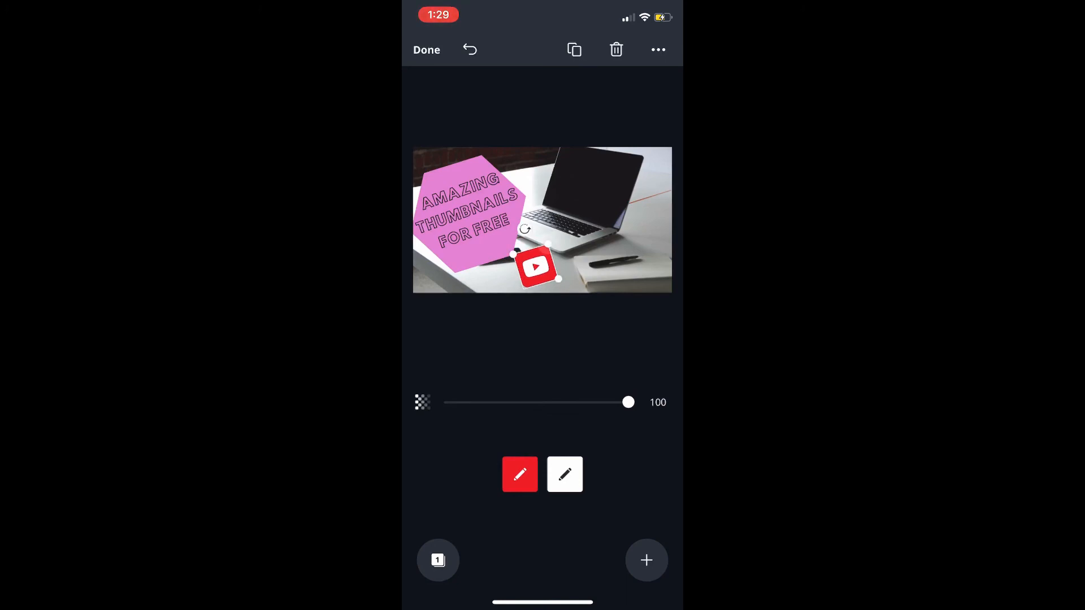
{"action": "left_click_drag", "start_coordinate": [525, 229], "coordinate": [535, 228]}
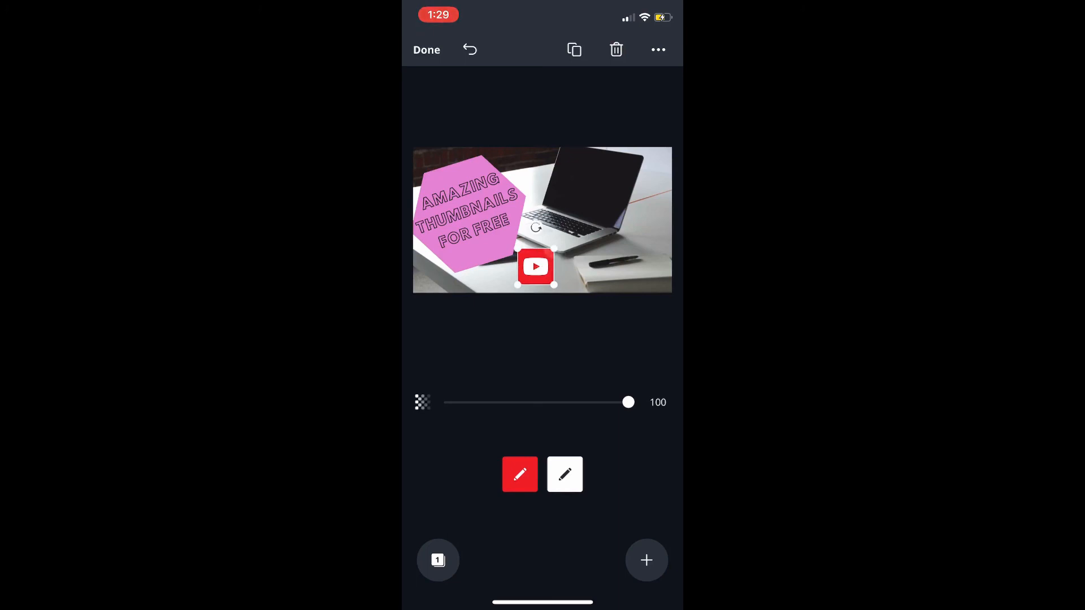
{"action": "left_click", "coordinate": [520, 474]}
{"action": "left_click", "coordinate": [520, 435]}
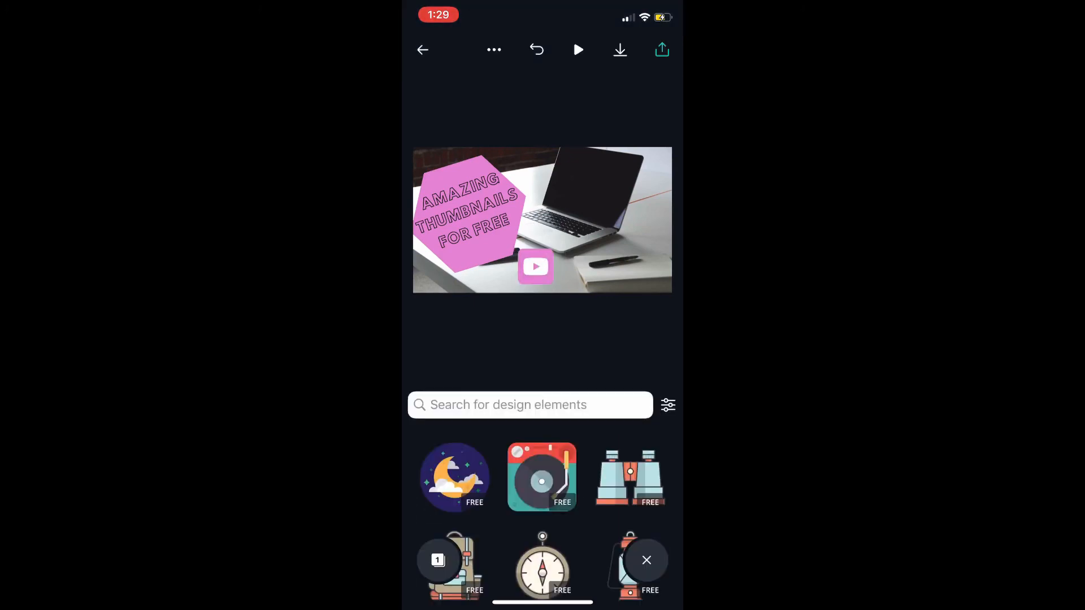
Search the design elements for "Borders" and add the free plain light-grey rectangular border
{"action": "left_click", "coordinate": [529, 405]}
{"action": "type", "text": "B"}
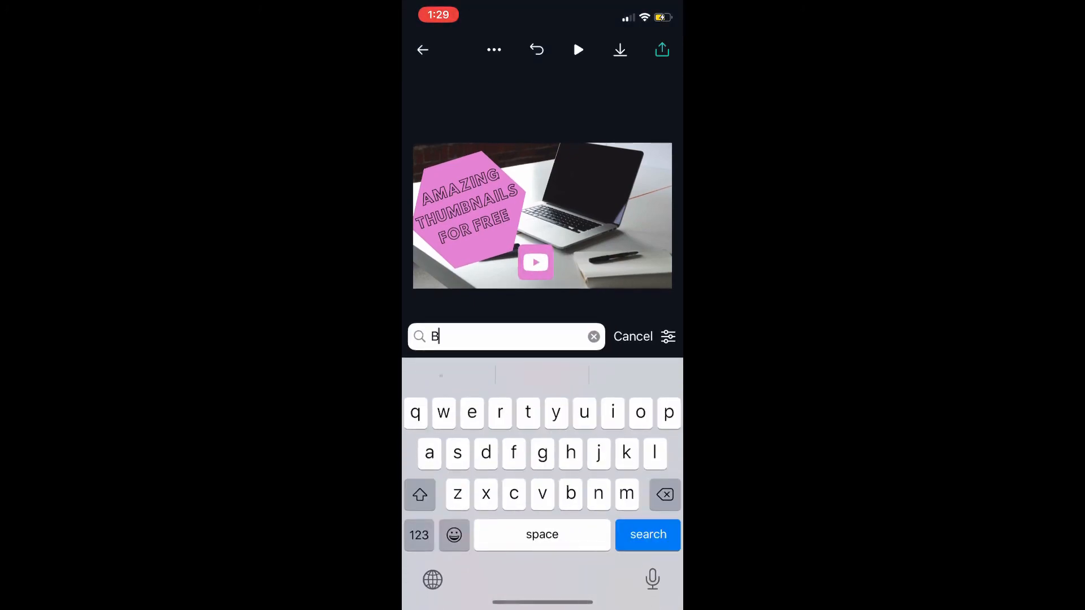
{"action": "type", "text": "orders"}
{"action": "key", "text": "Return"}
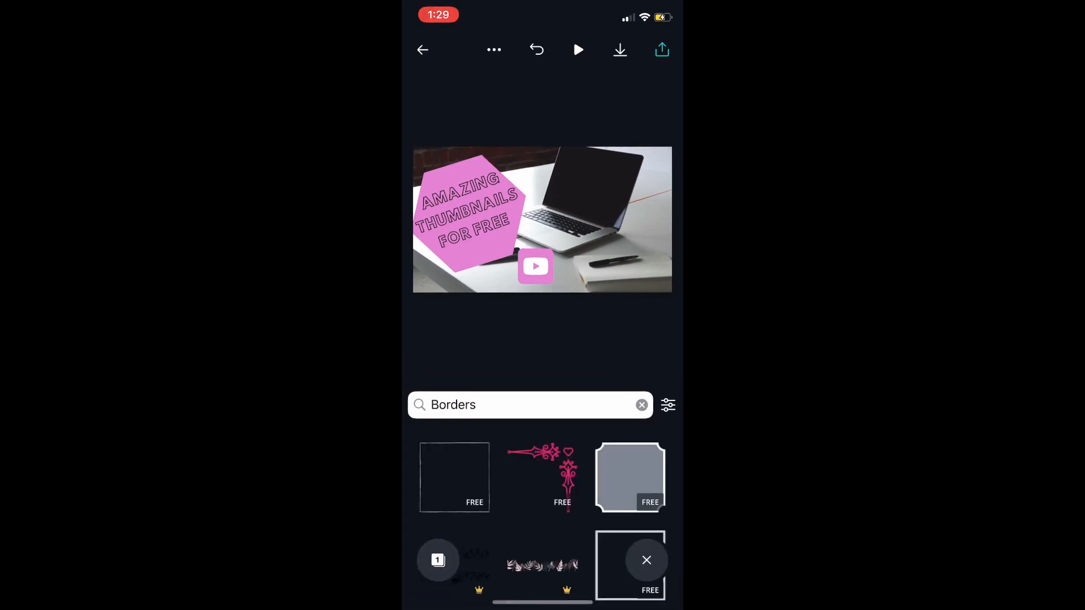
{"action": "scroll", "coordinate": [542, 515], "scroll_direction": "down", "scroll_amount": 3}
{"action": "left_click", "coordinate": [630, 449]}
Stretch the border to frame the whole thumbnail and recolour it with the hexagon's pink
{"action": "left_click_drag", "start_coordinate": [587, 263], "coordinate": [613, 290]}
{"action": "left_click_drag", "start_coordinate": [543, 221], "coordinate": [484, 221]}
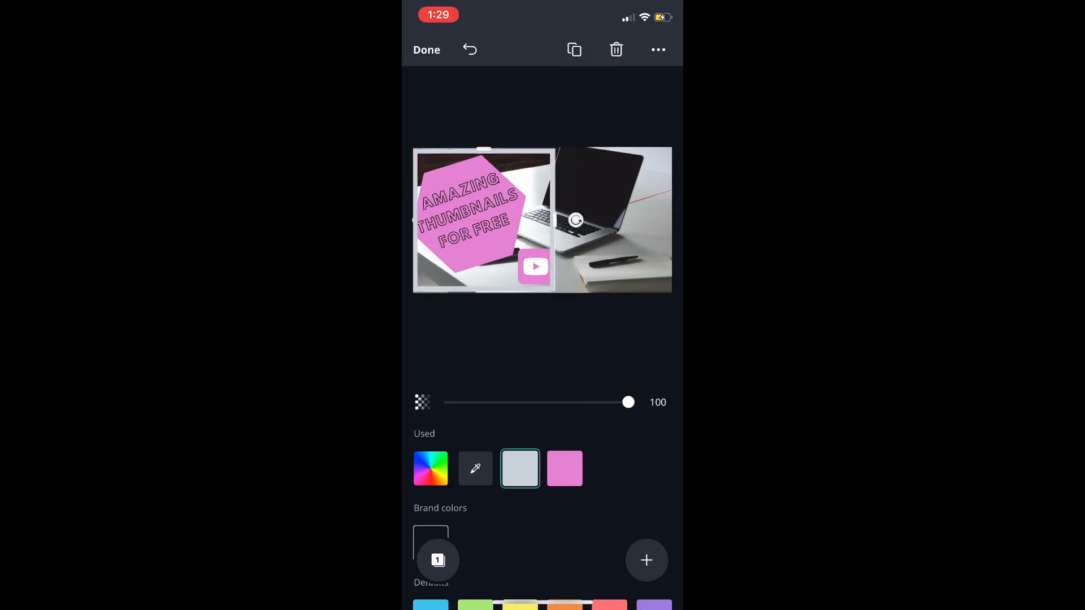
{"action": "left_click_drag", "start_coordinate": [575, 220], "coordinate": [672, 220]}
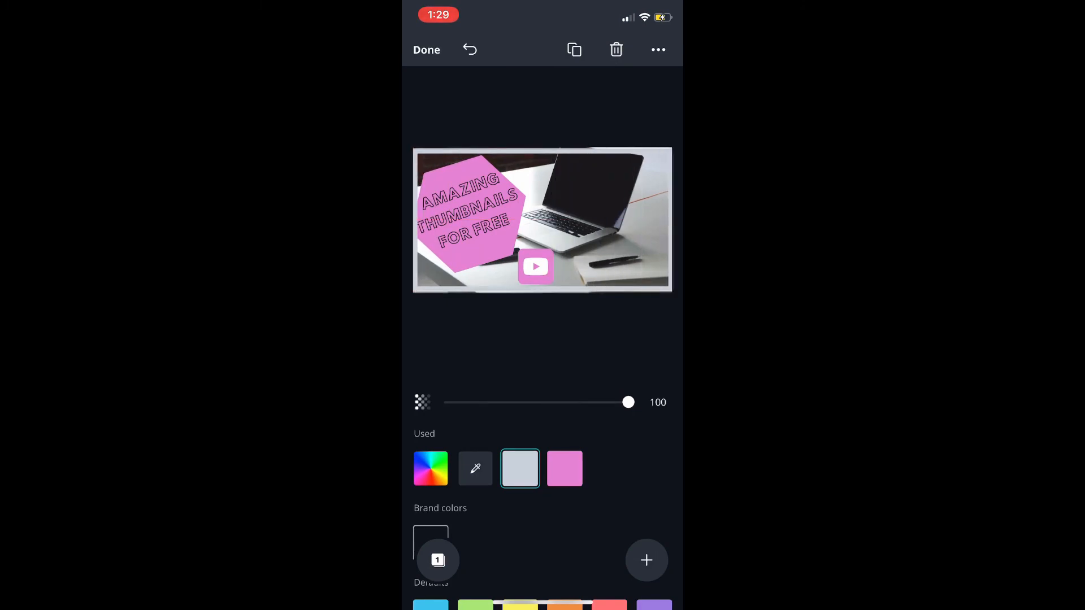
{"action": "left_click_drag", "start_coordinate": [541, 149], "coordinate": [541, 147]}
{"action": "left_click", "coordinate": [469, 50]}
{"action": "left_click", "coordinate": [564, 468]}
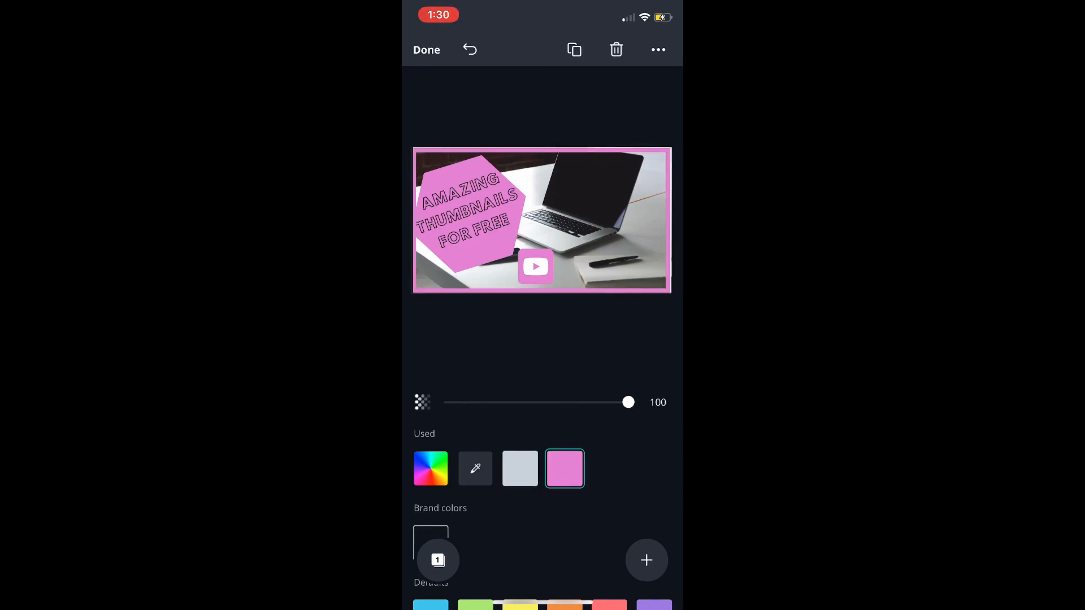
Save the finished thumbnail to the phone as an image and dismiss the app rating request
{"action": "left_click", "coordinate": [427, 49]}
{"action": "left_click", "coordinate": [661, 49]}
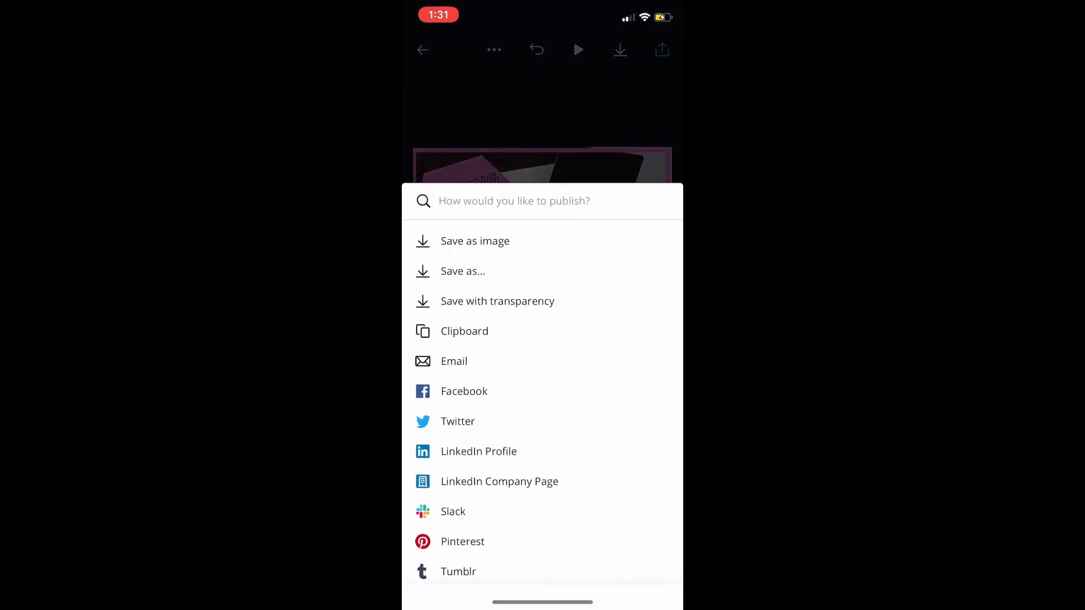
{"action": "left_click", "coordinate": [476, 241]}
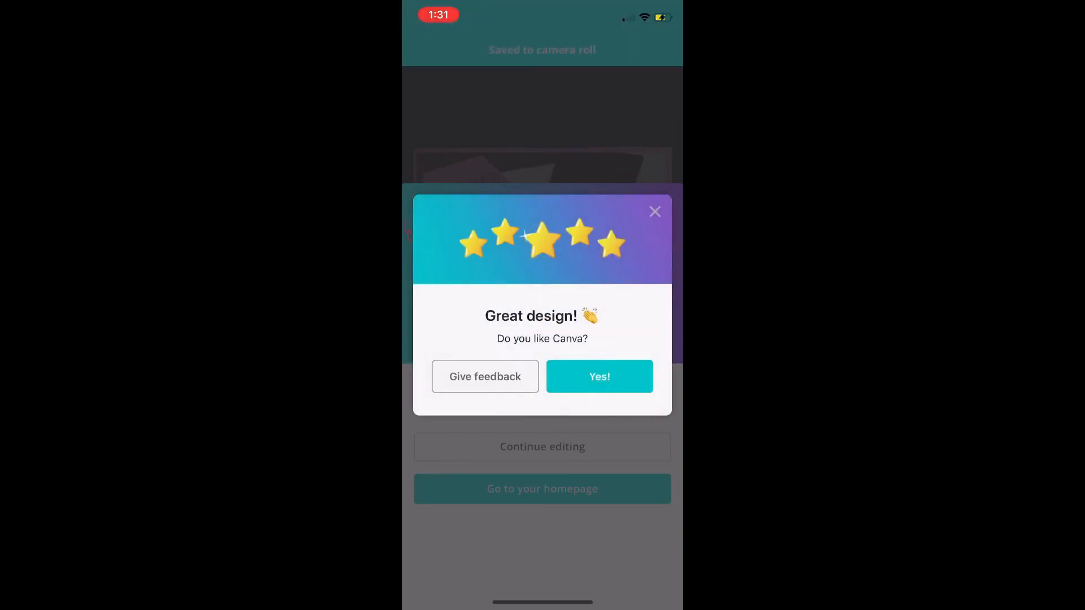
{"action": "left_click", "coordinate": [654, 212]}
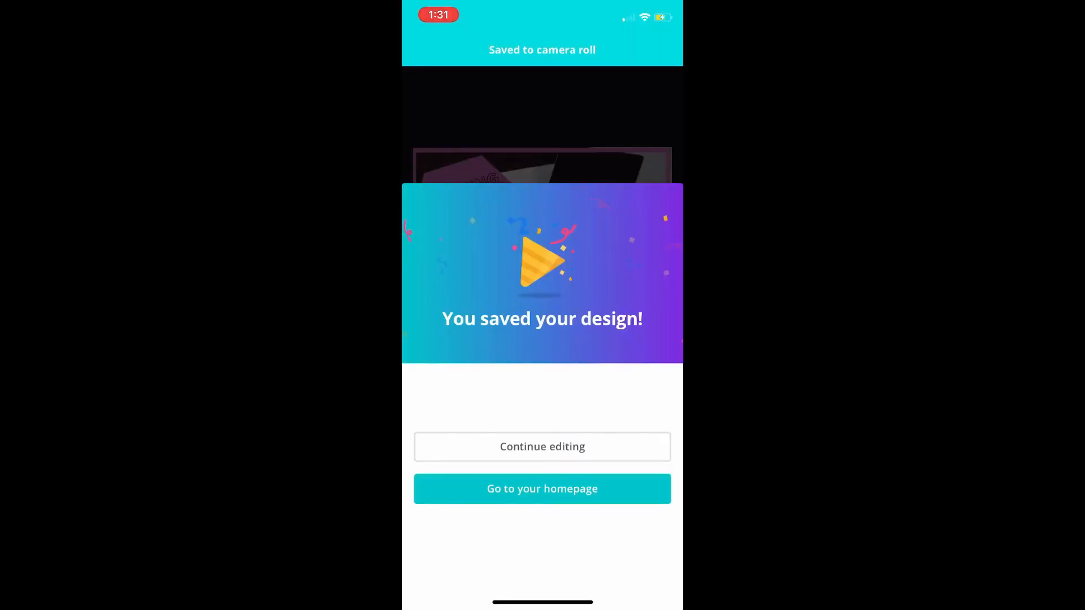